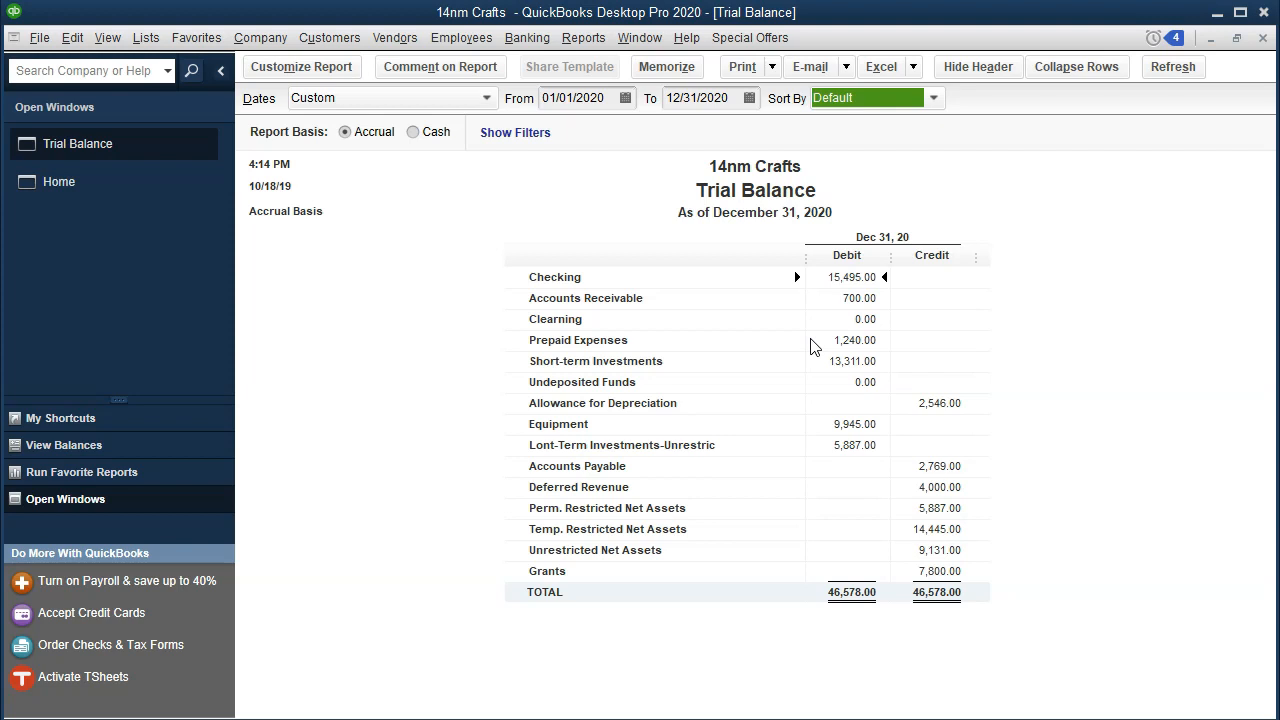
Step: Customize the Trial Balance report's fonts, setting the column labels to size 11
{"action": "left_click", "coordinate": [352, 70]}
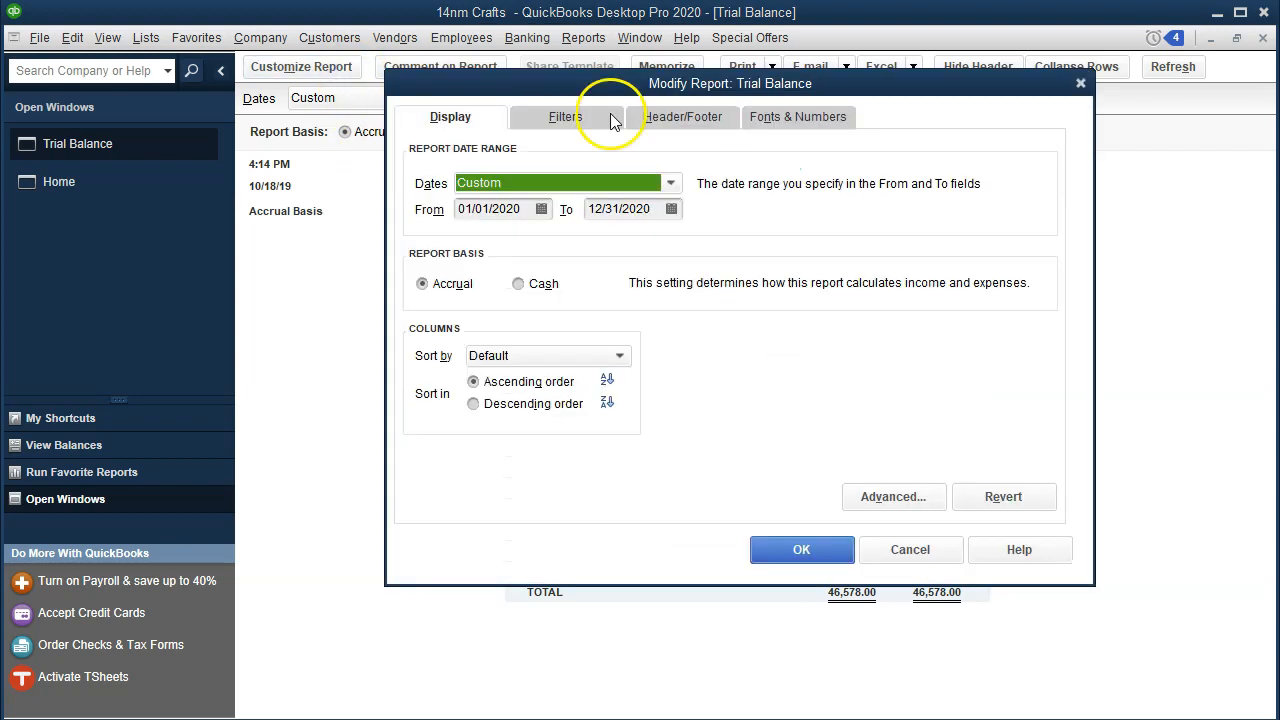
{"action": "left_click", "coordinate": [768, 118]}
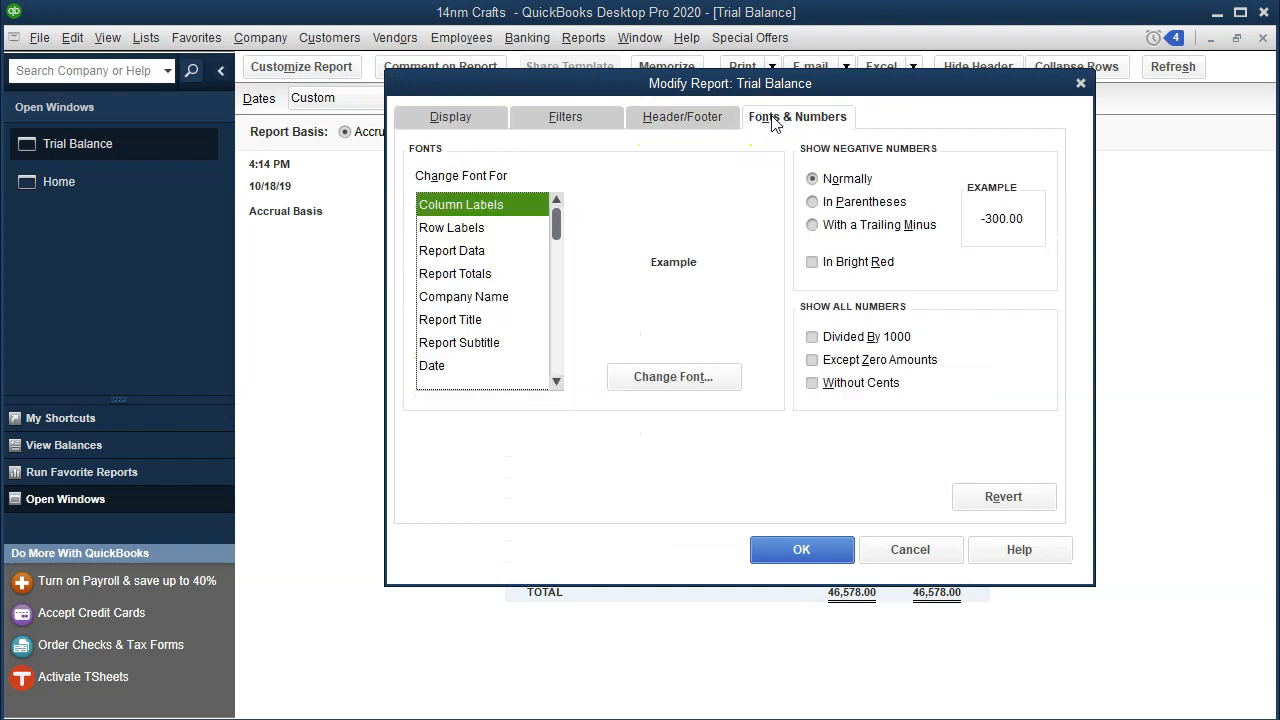
{"action": "left_click", "coordinate": [712, 376]}
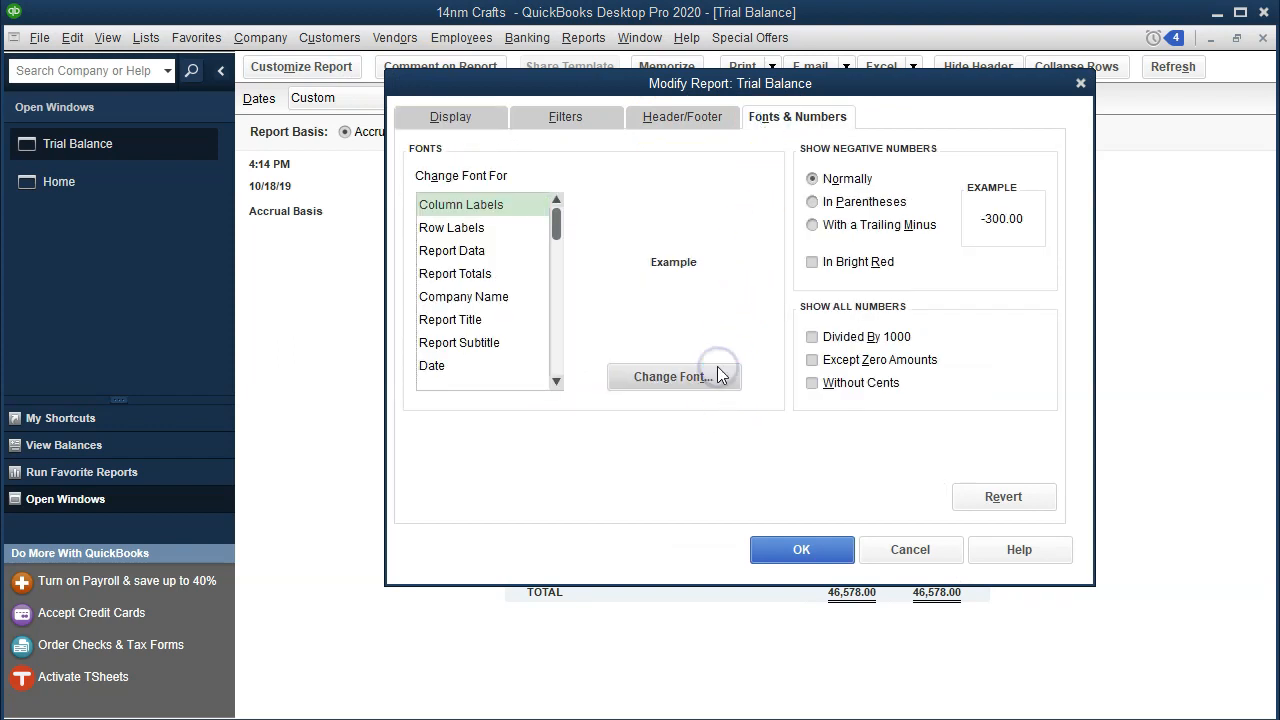
{"action": "left_click", "coordinate": [688, 305]}
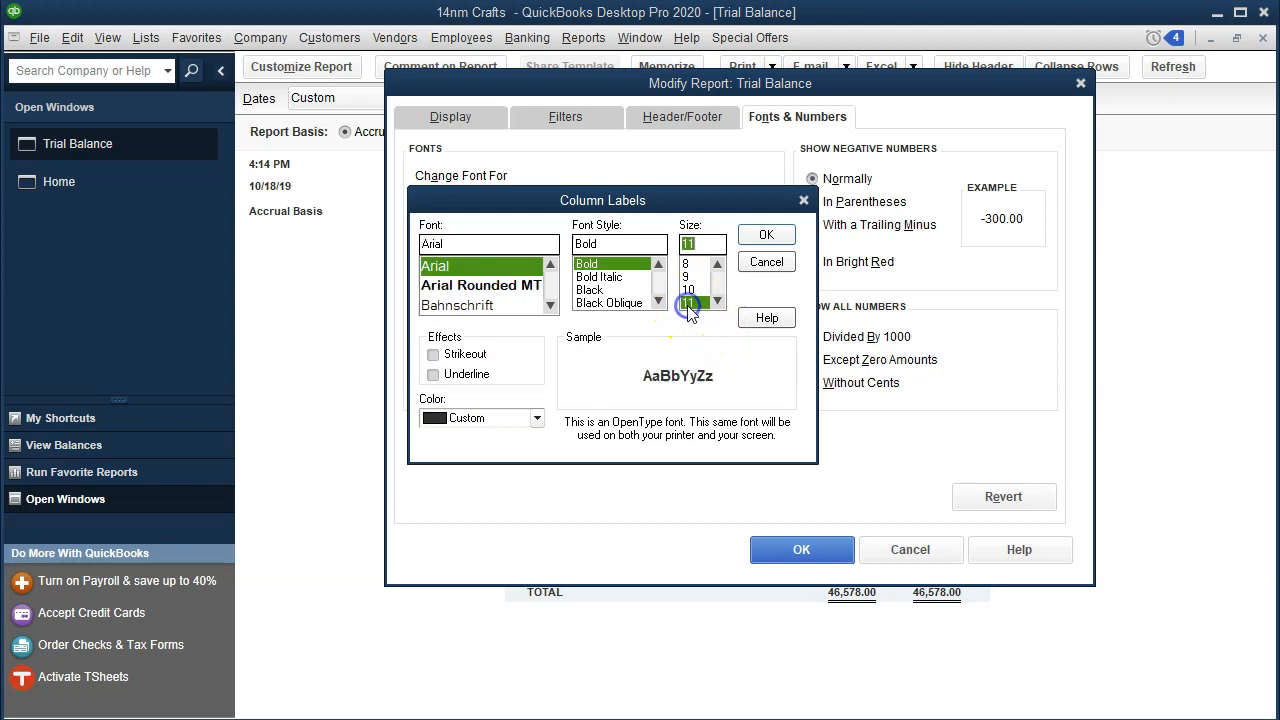
{"action": "left_click", "coordinate": [772, 238]}
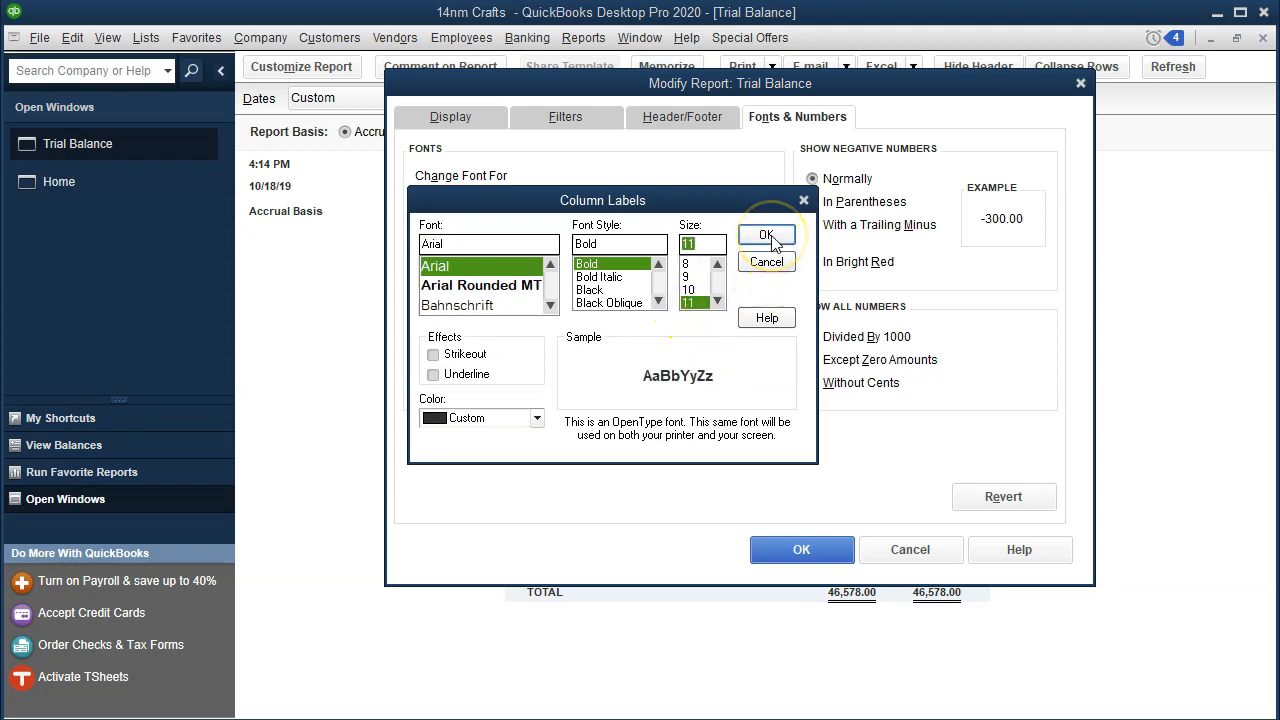
{"action": "left_click", "coordinate": [553, 153]}
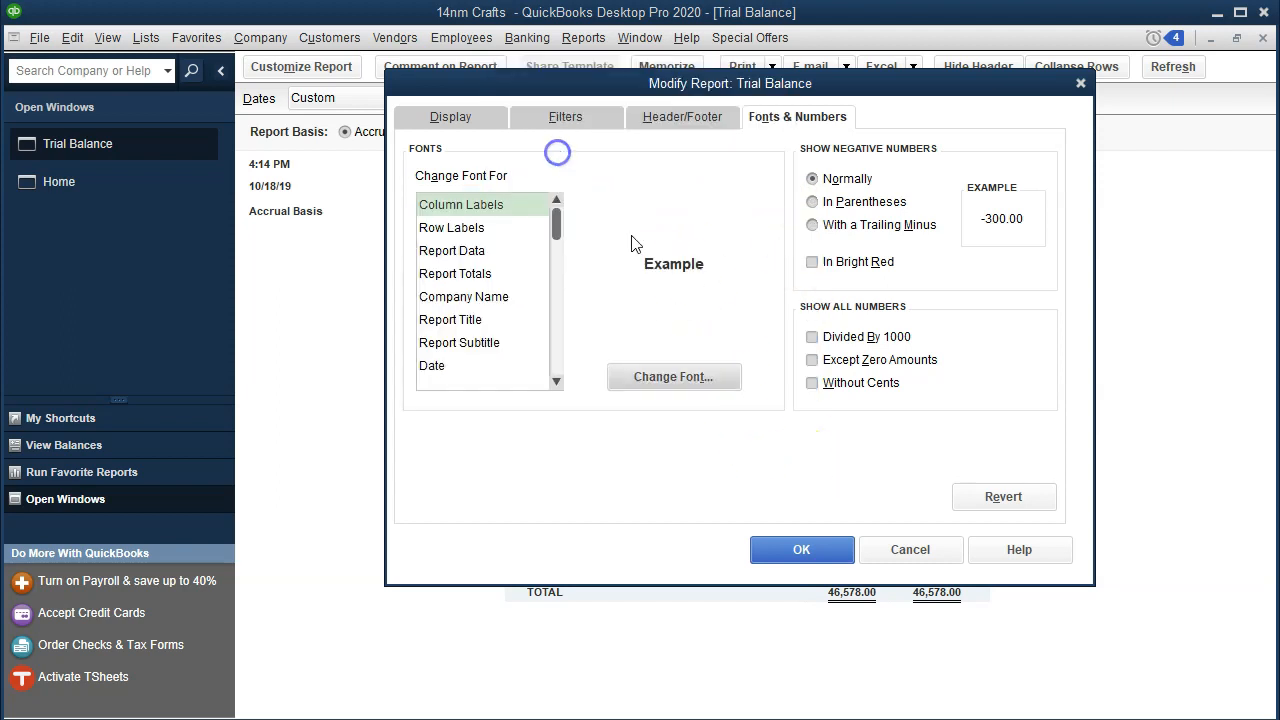
{"action": "left_click", "coordinate": [793, 546]}
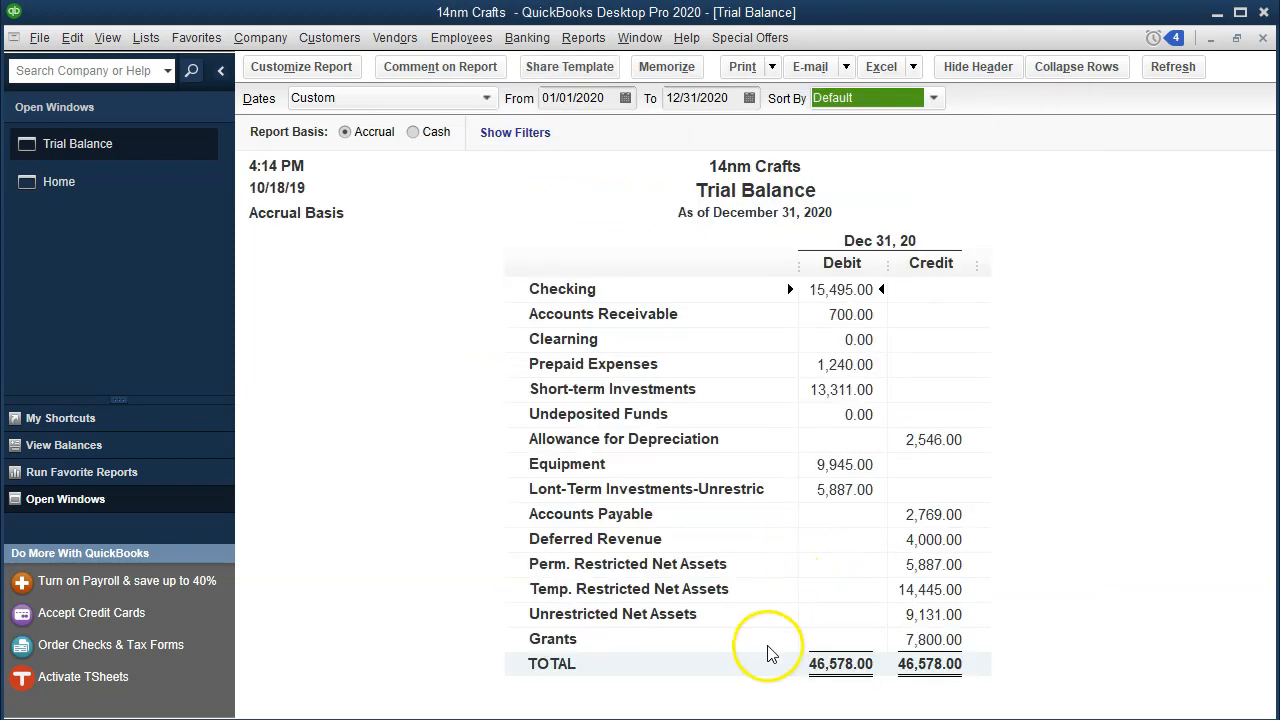
Step: Switch to the Excel workbook and review the fund drive and unrestricted gifts journal entry
{"action": "key", "text": "alt+Tab"}
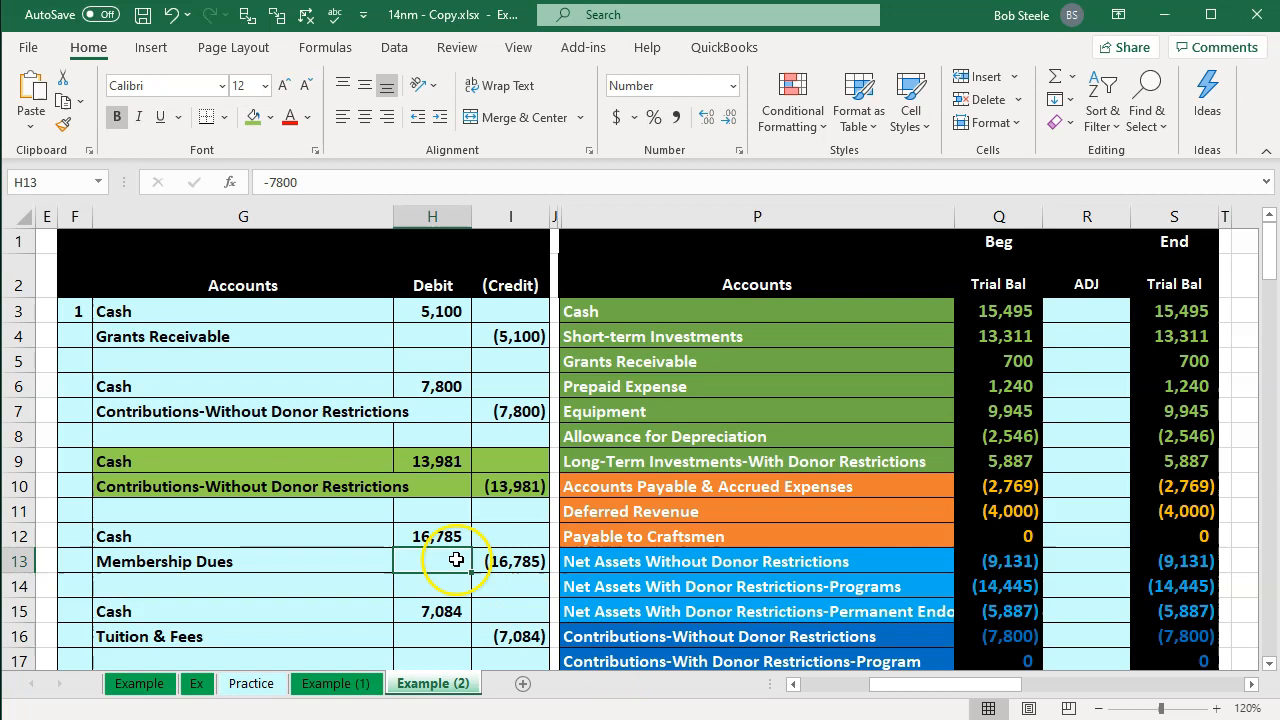
{"action": "key", "text": "Left"}
{"action": "key", "text": "Left"}
{"action": "key", "text": "Left"}
{"action": "key", "text": "Left"}
{"action": "key", "text": "Left"}
{"action": "key", "text": "Left"}
{"action": "key", "text": "Left"}
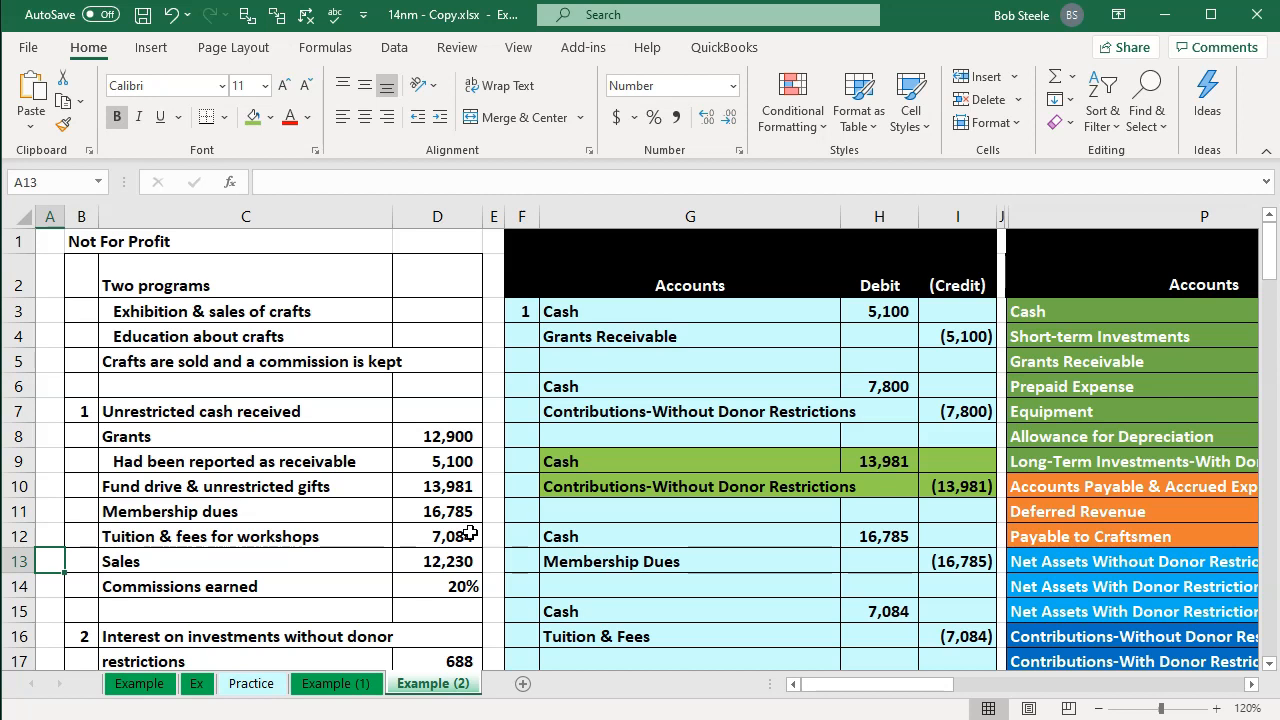
{"action": "left_click", "coordinate": [600, 515]}
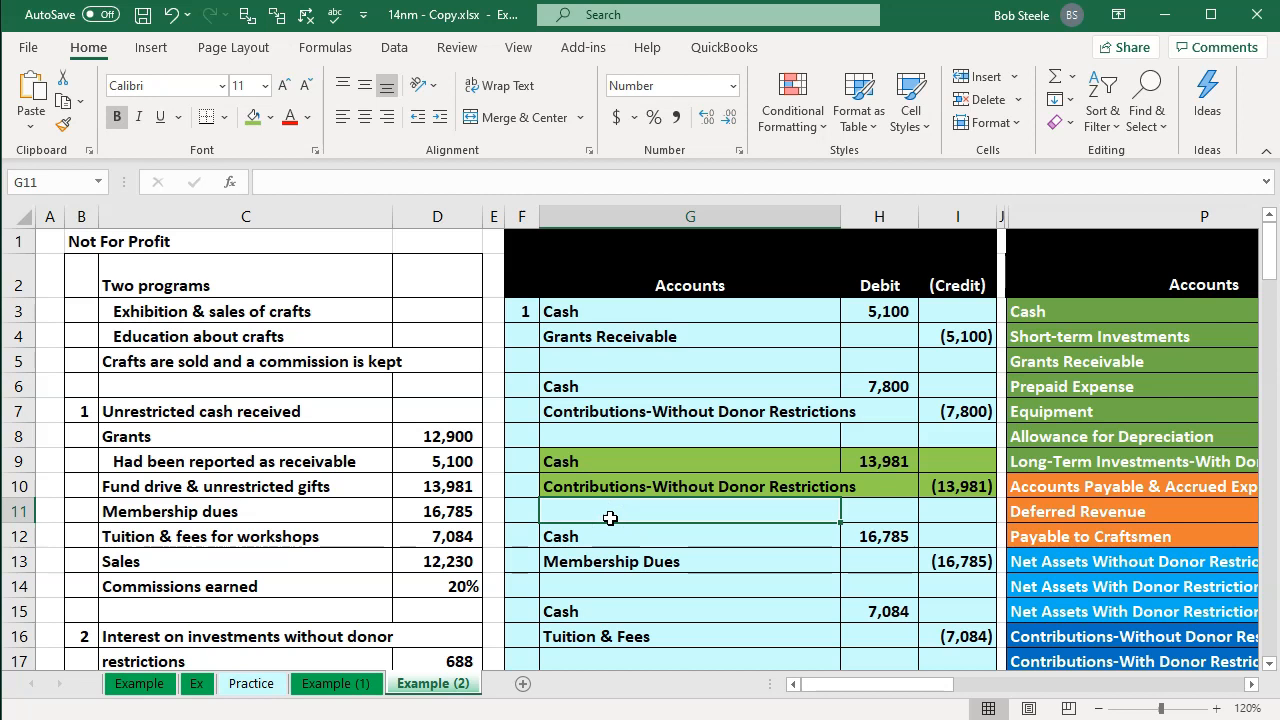
{"action": "left_click", "coordinate": [640, 490]}
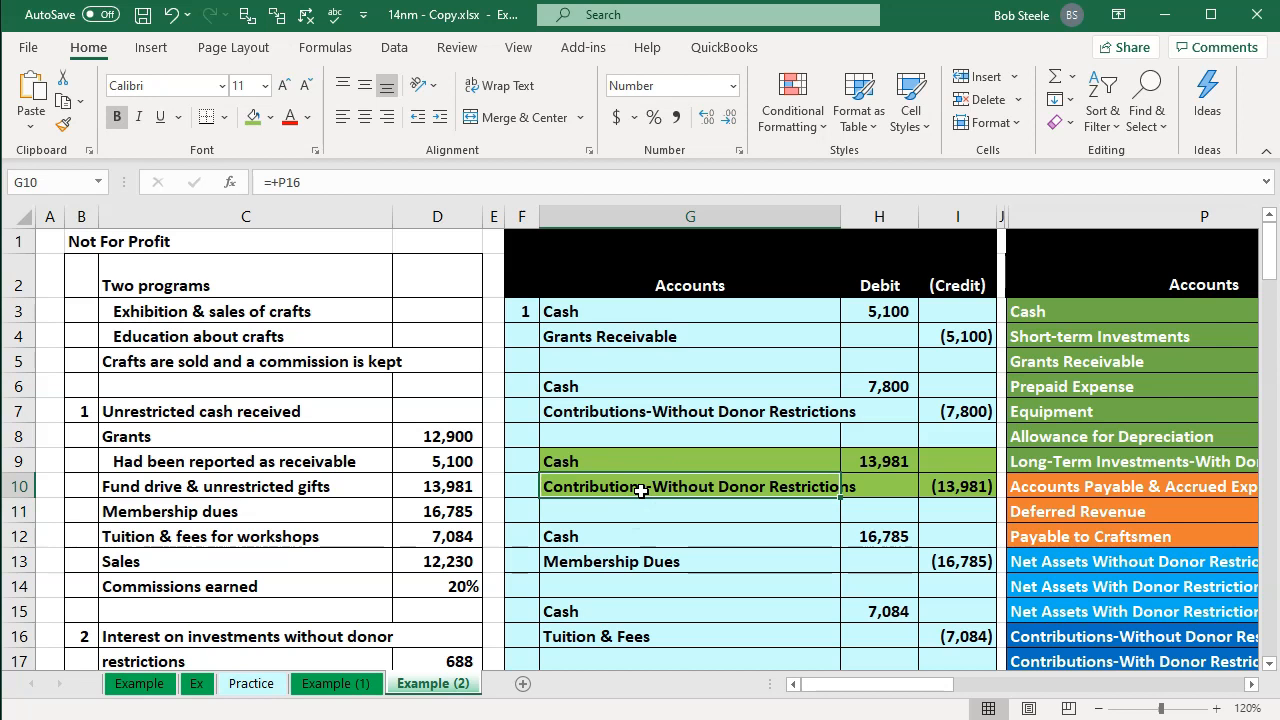
{"action": "key", "text": "Return"}
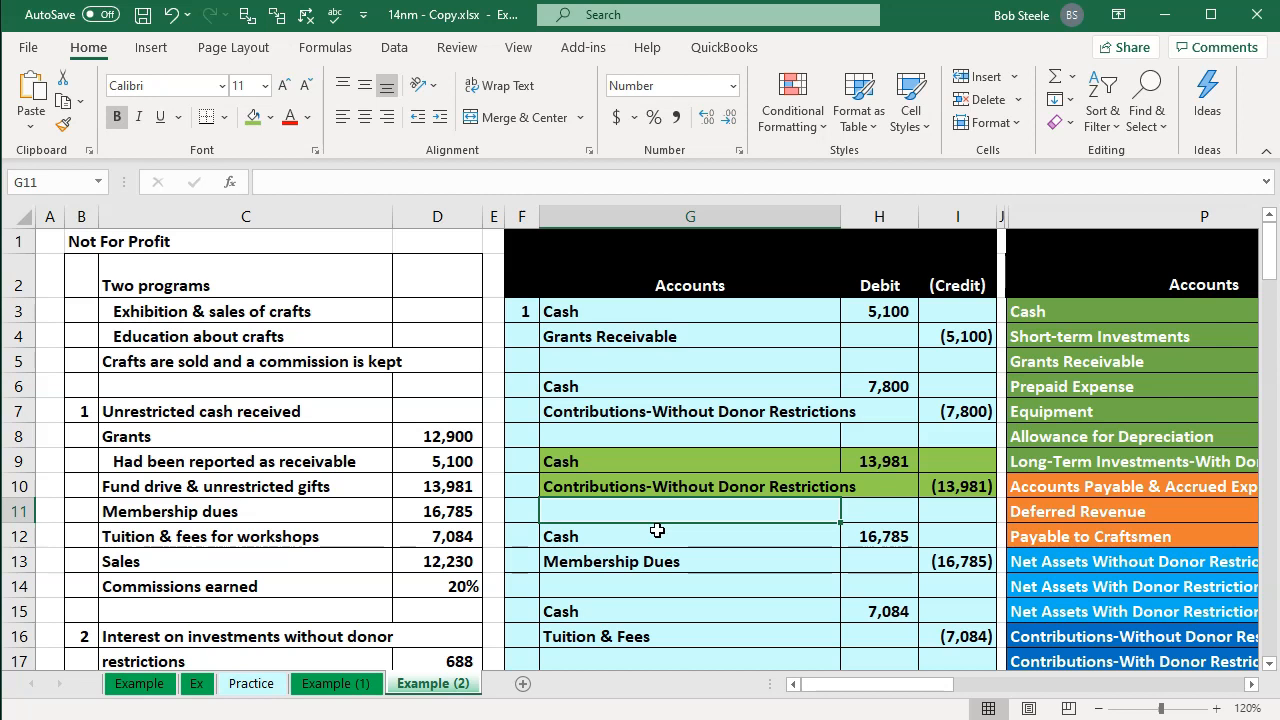
Step: Link the Cash adjustment cell in the ADJ column to the 13,981 debit of the Cash entry
{"action": "key", "text": "Right"}
{"action": "key", "text": "Right"}
{"action": "key", "text": "Right"}
{"action": "key", "text": "Right"}
{"action": "key", "text": "Right"}
{"action": "key", "text": "Right"}
{"action": "key", "text": "Right"}
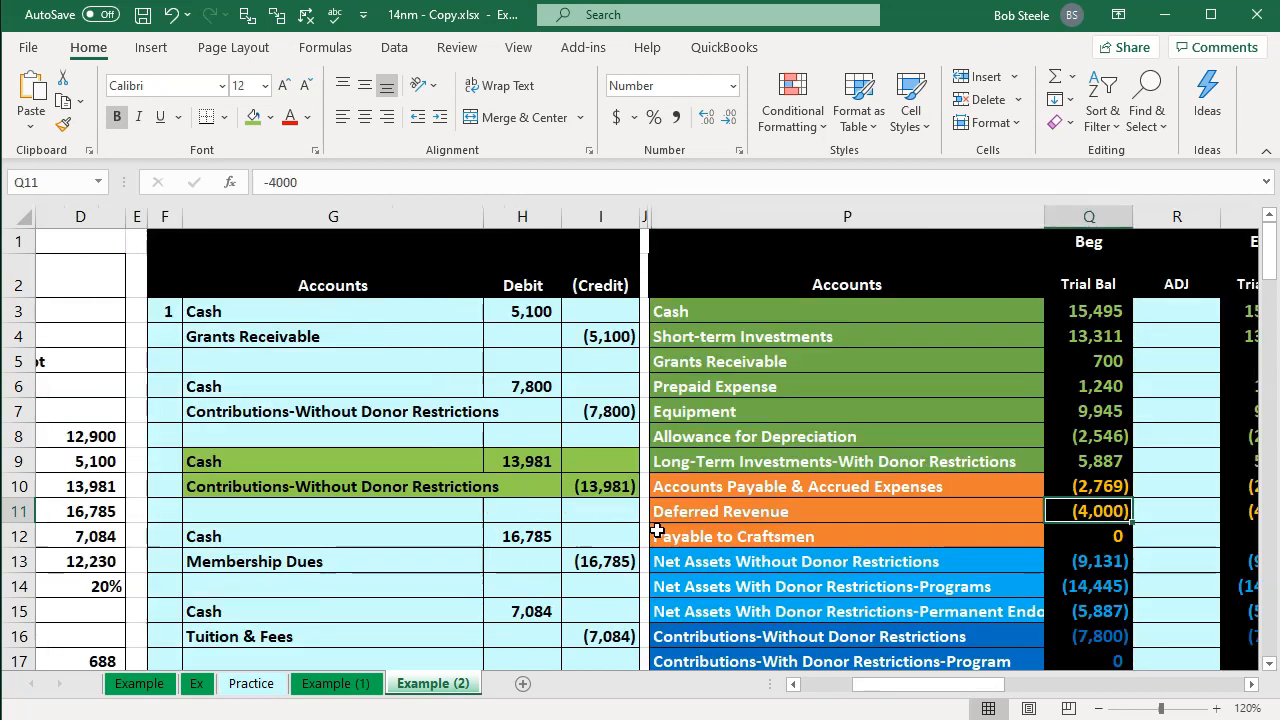
{"action": "key", "text": "Up"}
{"action": "key", "text": "Up"}
{"action": "key", "text": "Up"}
{"action": "key", "text": "Up"}
{"action": "key", "text": "Up"}
{"action": "key", "text": "Up"}
{"action": "key", "text": "Up"}
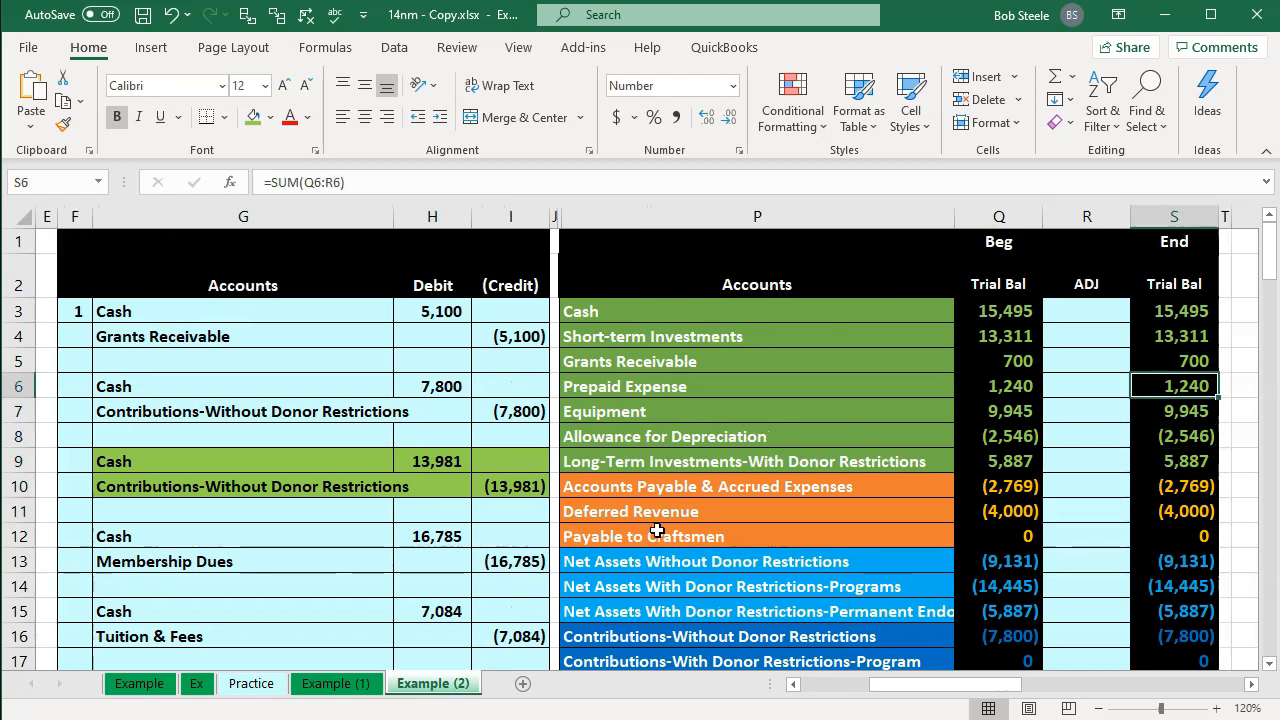
{"action": "key", "text": "Left"}
{"action": "key", "text": "Up"}
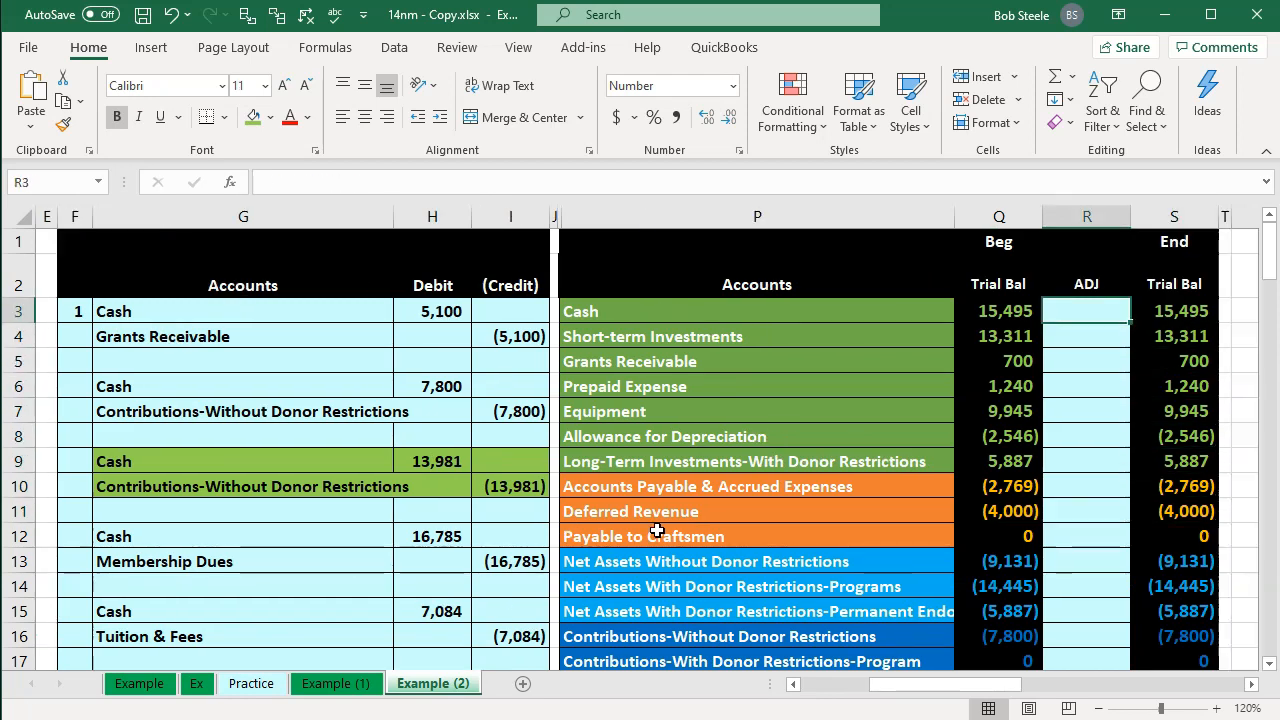
{"action": "type", "text": "="}
{"action": "key", "text": "Left"}
{"action": "key", "text": "Left"}
{"action": "key", "text": "Left"}
{"action": "key", "text": "Left"}
{"action": "key", "text": "Left"}
{"action": "key", "text": "Down"}
{"action": "key", "text": "Down"}
{"action": "key", "text": "Down"}
{"action": "key", "text": "Down"}
{"action": "key", "text": "Down"}
{"action": "key", "text": "Down"}
{"action": "key", "text": "Return"}
Step: Review the ending trial balance sum formulas down the End column
{"action": "key", "text": "Up"}
{"action": "key", "text": "Left"}
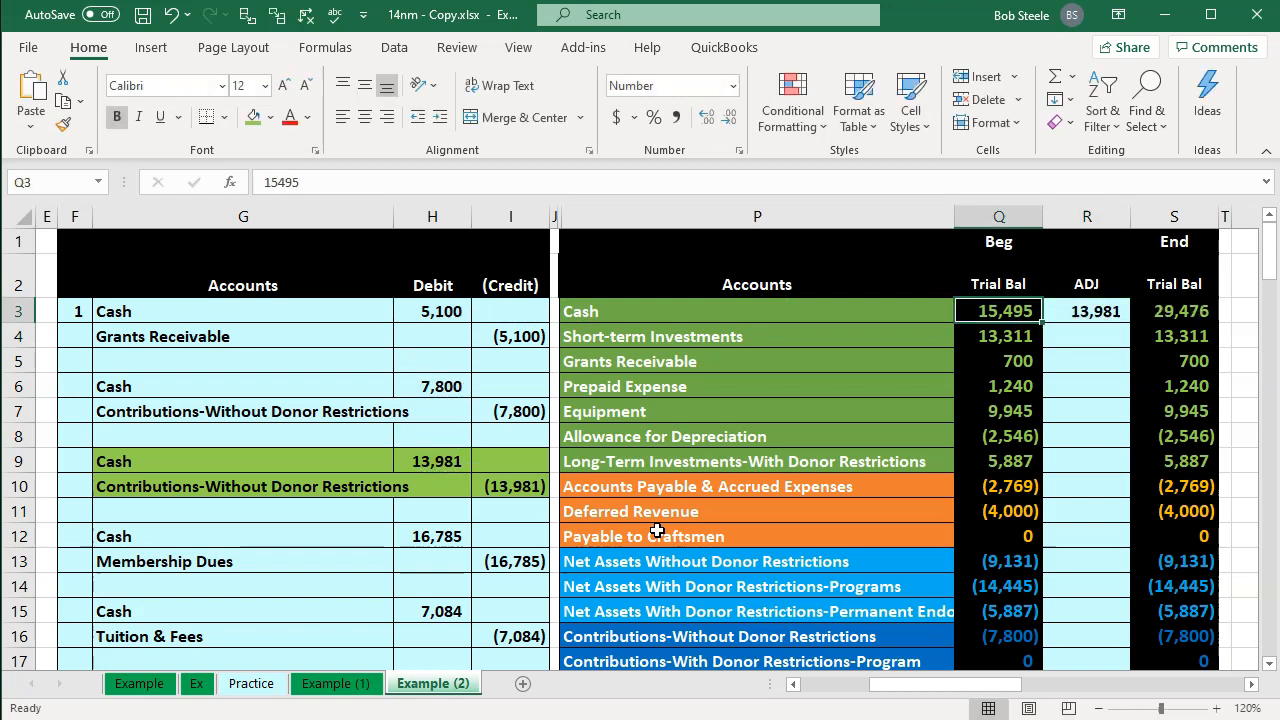
{"action": "key", "text": "Right"}
{"action": "key", "text": "Right"}
{"action": "key", "text": "Down"}
{"action": "key", "text": "Down"}
{"action": "key", "text": "Down"}
{"action": "key", "text": "Down"}
{"action": "key", "text": "Down"}
{"action": "key", "text": "Down"}
{"action": "key", "text": "Down"}
{"action": "key", "text": "Down"}
{"action": "key", "text": "Down"}
{"action": "key", "text": "Down"}
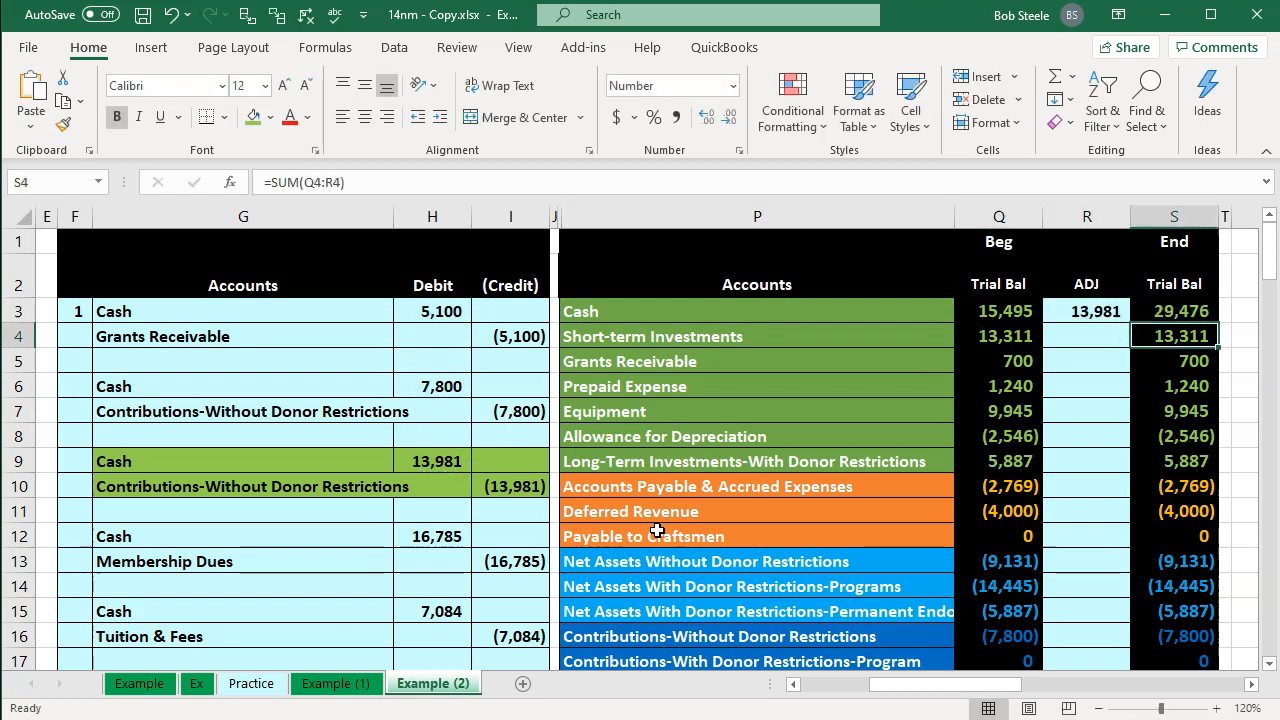
{"action": "key", "text": "Down"}
{"action": "key", "text": "Down"}
{"action": "key", "text": "Down"}
{"action": "key", "text": "Down"}
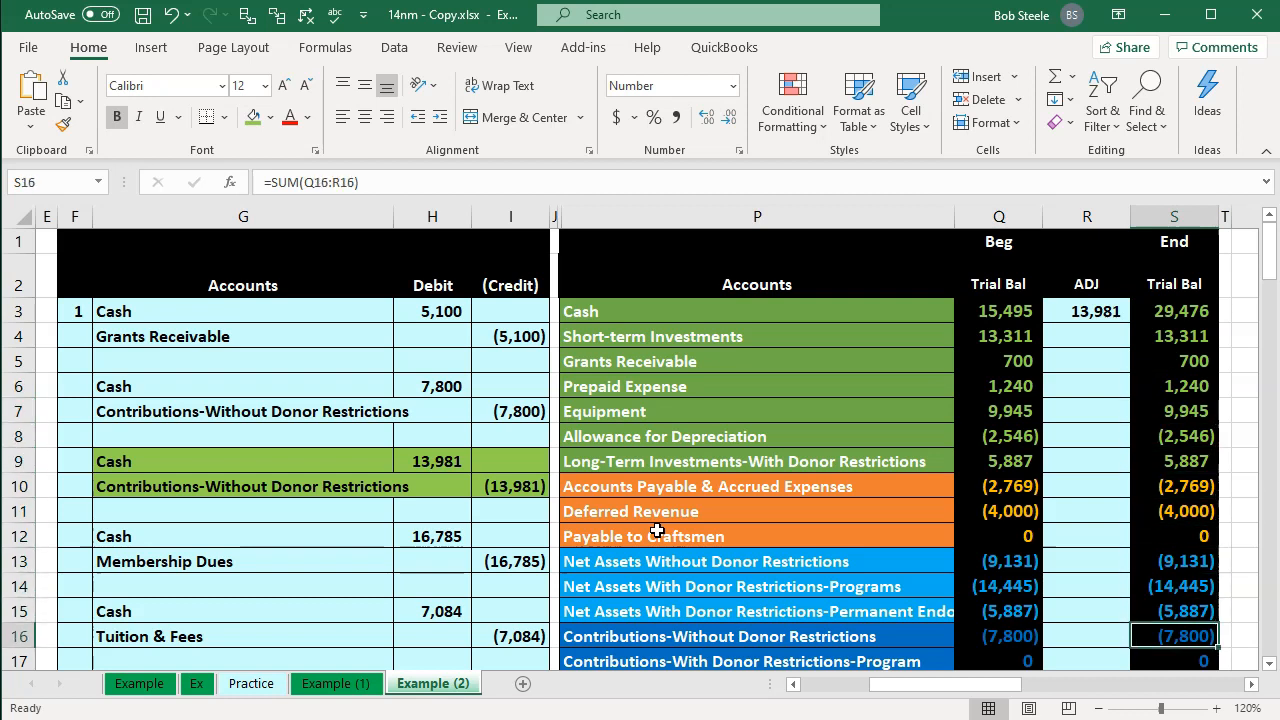
{"action": "key", "text": "Left"}
{"action": "key", "text": "Left"}
{"action": "key", "text": "Up"}
{"action": "key", "text": "Right"}
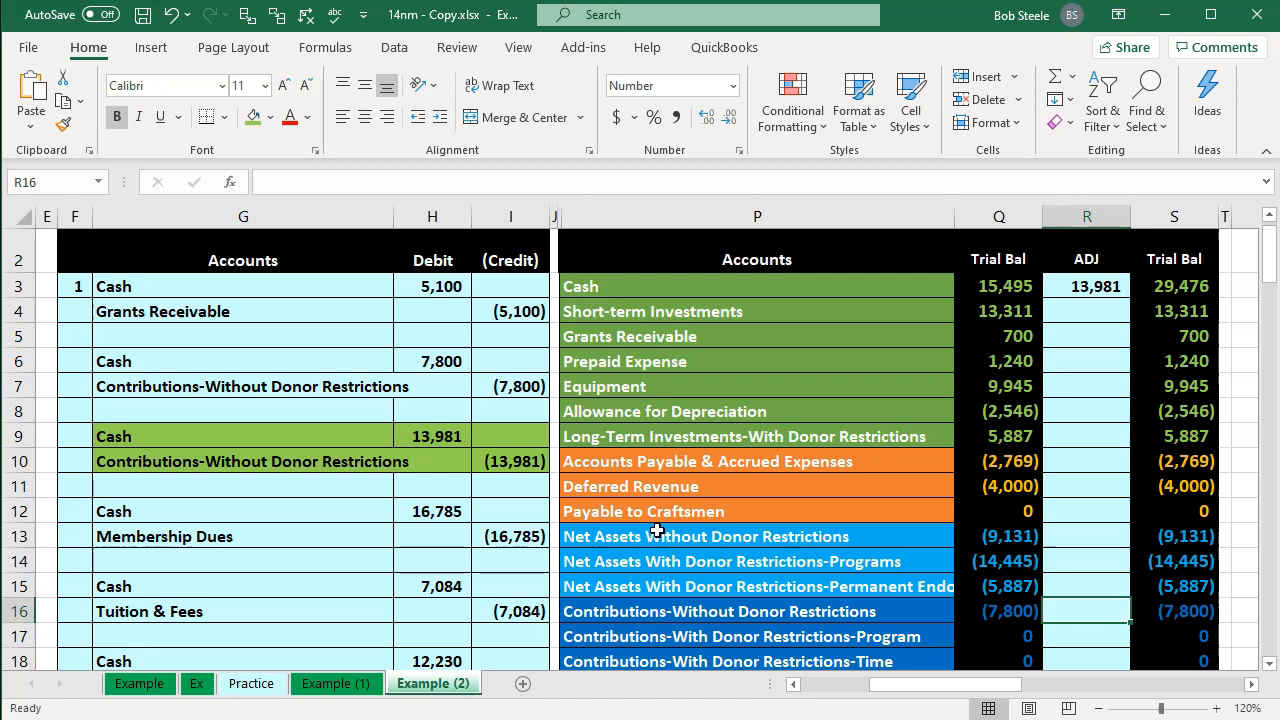
Step: Link the Contributions-Without Donor Restrictions adjustment cell to the 13,981 credit
{"action": "type", "text": "="}
{"action": "key", "text": "Left"}
{"action": "key", "text": "Left"}
{"action": "key", "text": "Left"}
{"action": "key", "text": "Left"}
{"action": "key", "text": "Left"}
{"action": "key", "text": "Up"}
{"action": "key", "text": "Up"}
{"action": "key", "text": "Up"}
{"action": "key", "text": "Up"}
{"action": "key", "text": "Up"}
{"action": "key", "text": "Right"}
Step: Inspect the Change temp accounts total formula in the ending trial balance column
{"action": "key", "text": "Up"}
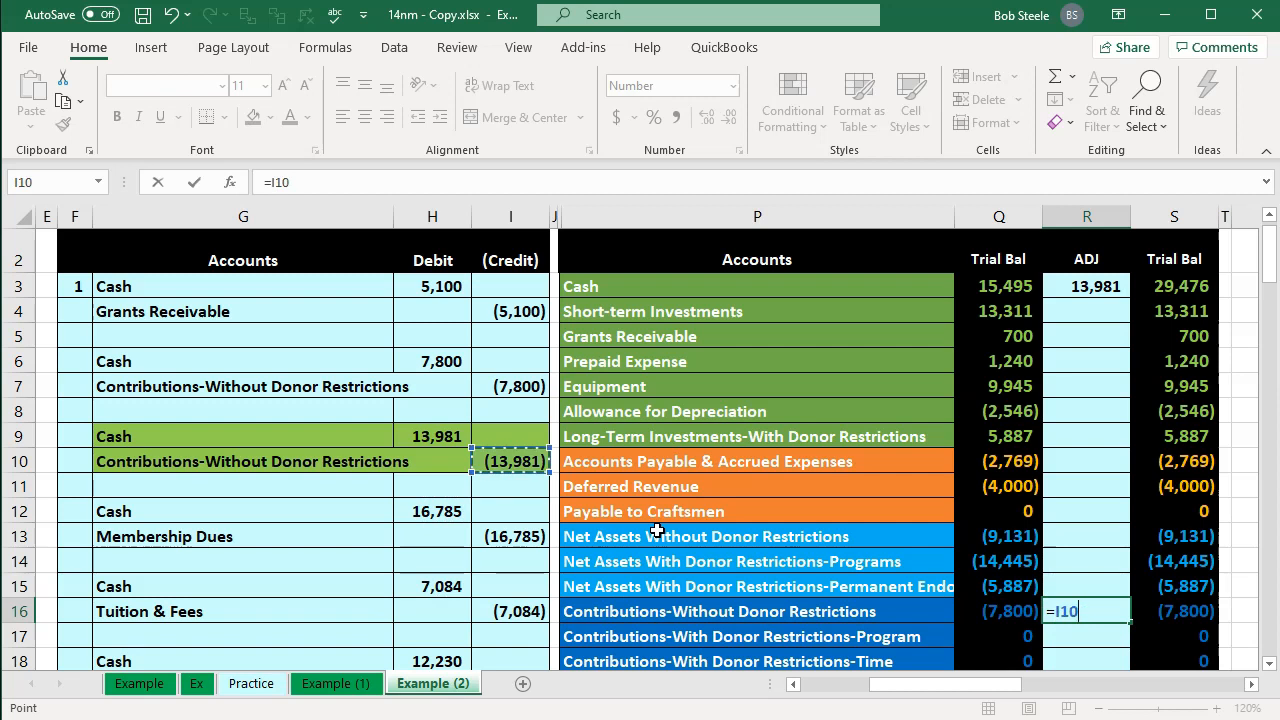
{"action": "key", "text": "Return"}
{"action": "key", "text": "Right"}
{"action": "key", "text": "Up"}
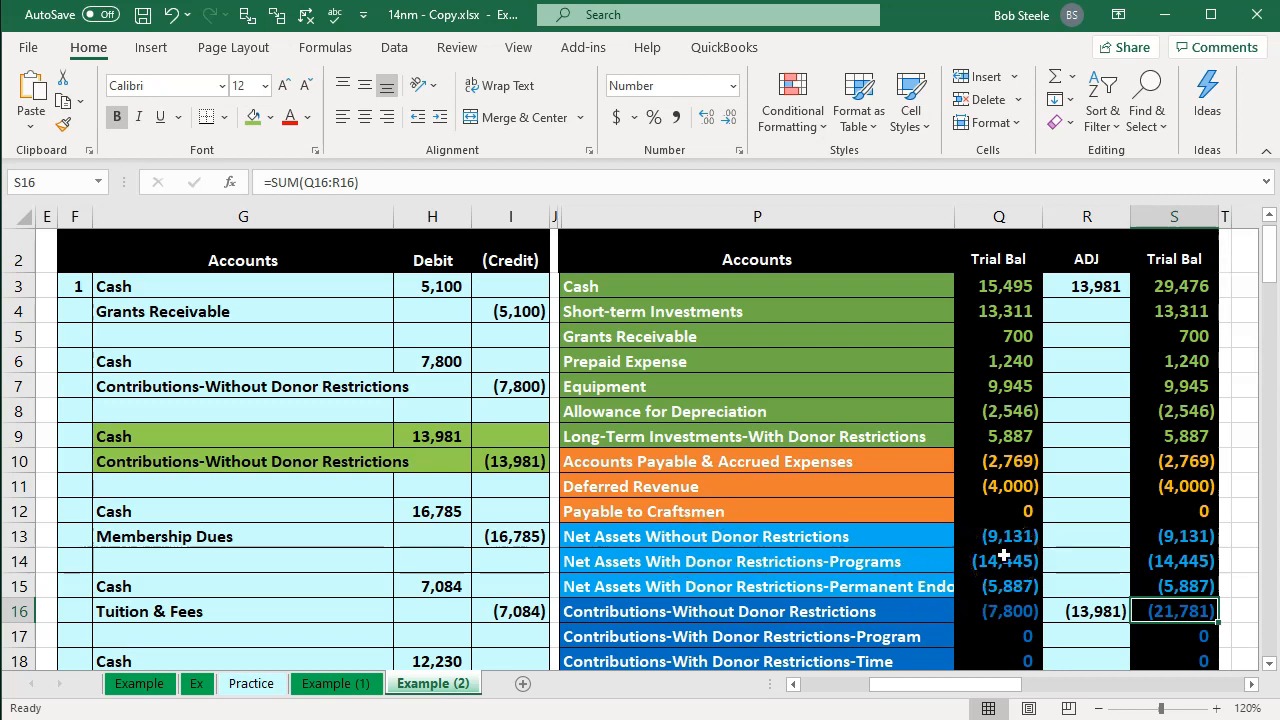
{"action": "scroll", "coordinate": [1003, 560], "scroll_direction": "down", "scroll_amount": 8}
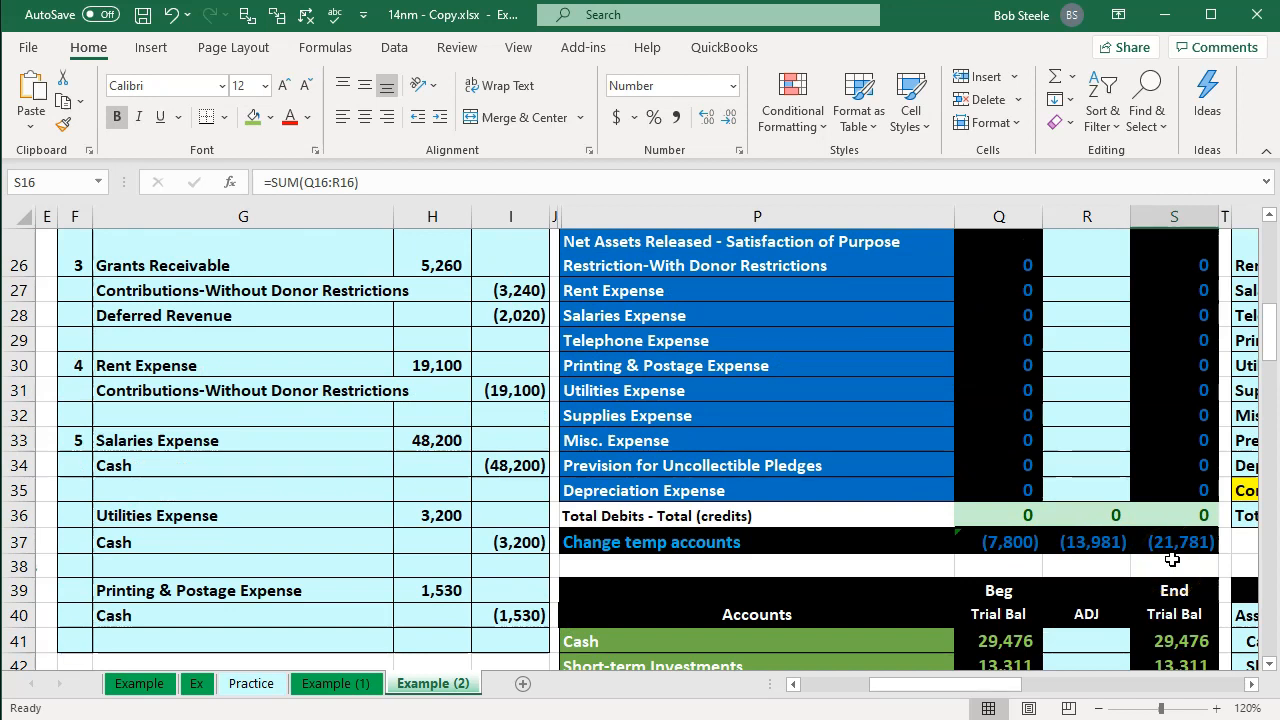
{"action": "double_click", "coordinate": [1172, 543]}
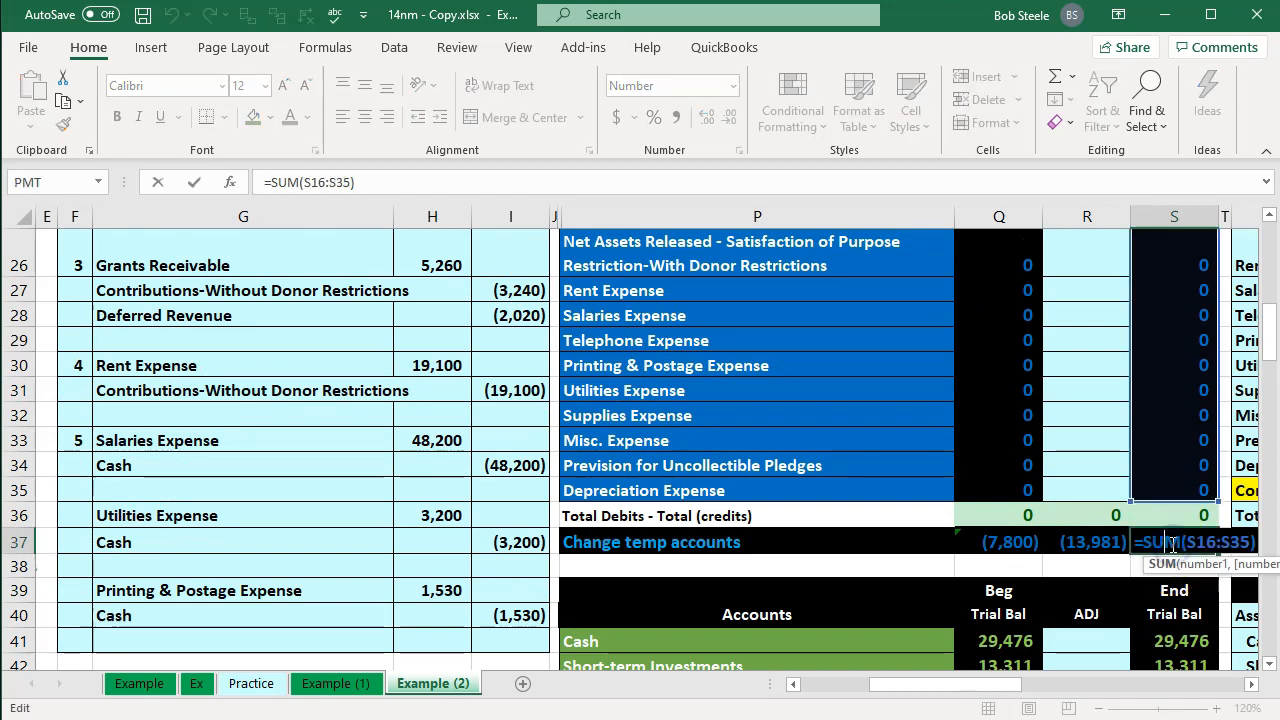
{"action": "key", "text": "Return"}
Step: Review the contribution account rows in the trial balance
{"action": "scroll", "coordinate": [1170, 543], "scroll_direction": "up", "scroll_amount": 7}
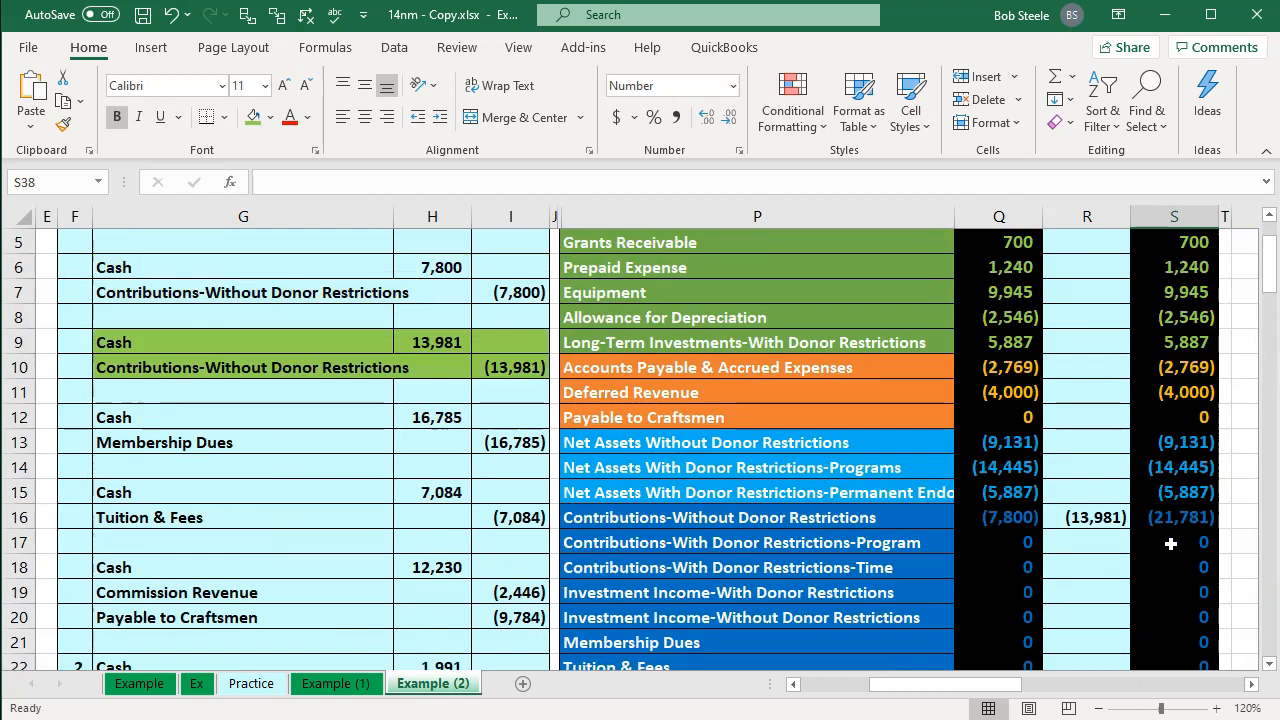
{"action": "scroll", "coordinate": [1170, 543], "scroll_direction": "up", "scroll_amount": 2}
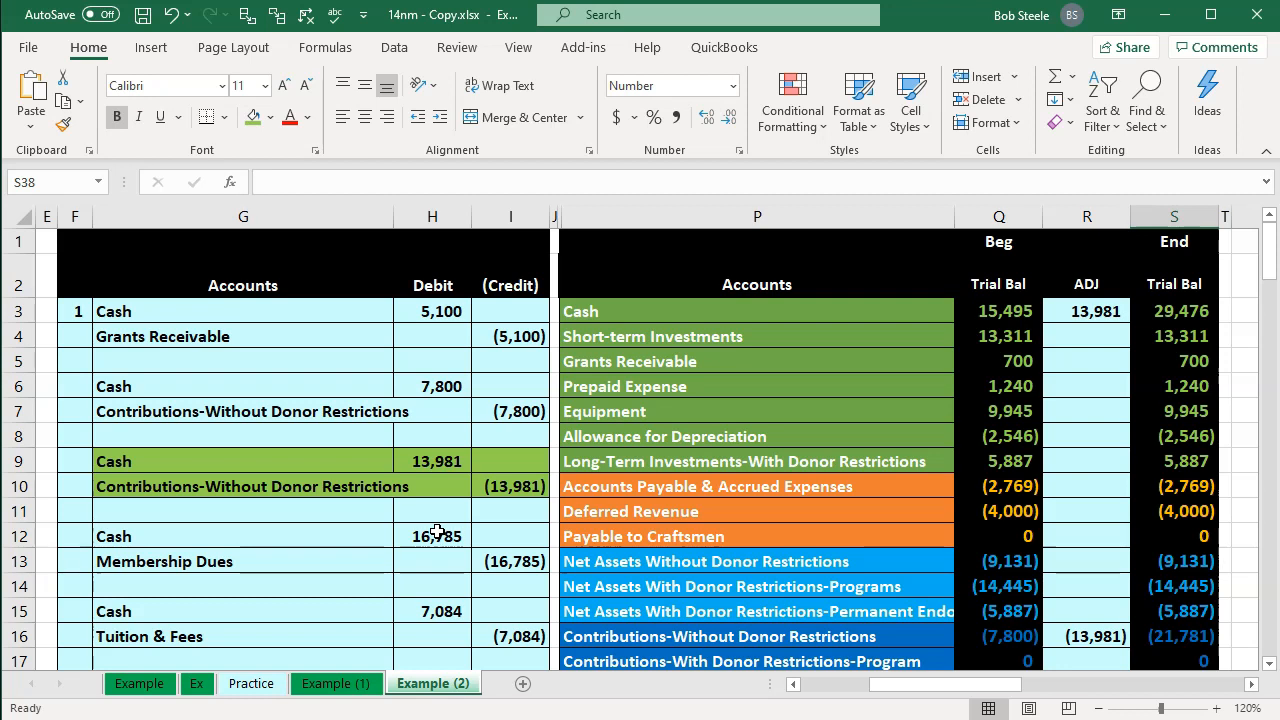
{"action": "scroll", "coordinate": [437, 533], "scroll_direction": "down", "scroll_amount": 1}
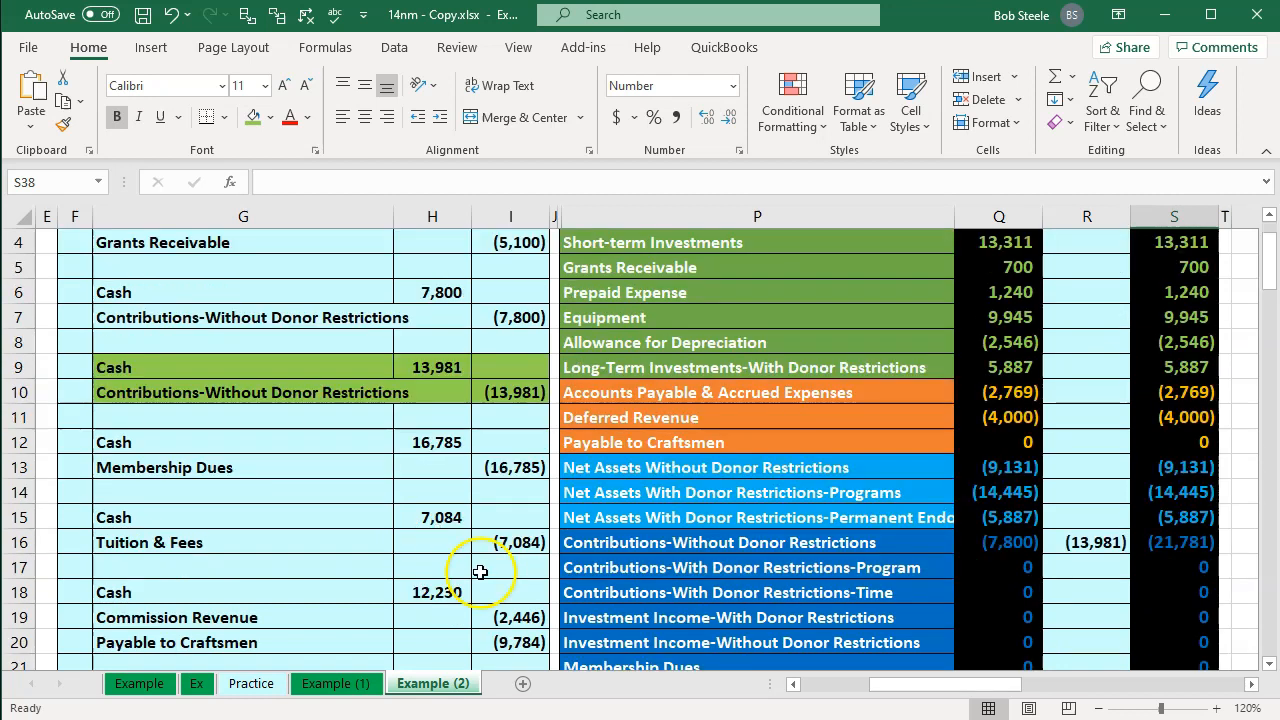
{"action": "left_click", "coordinate": [652, 565]}
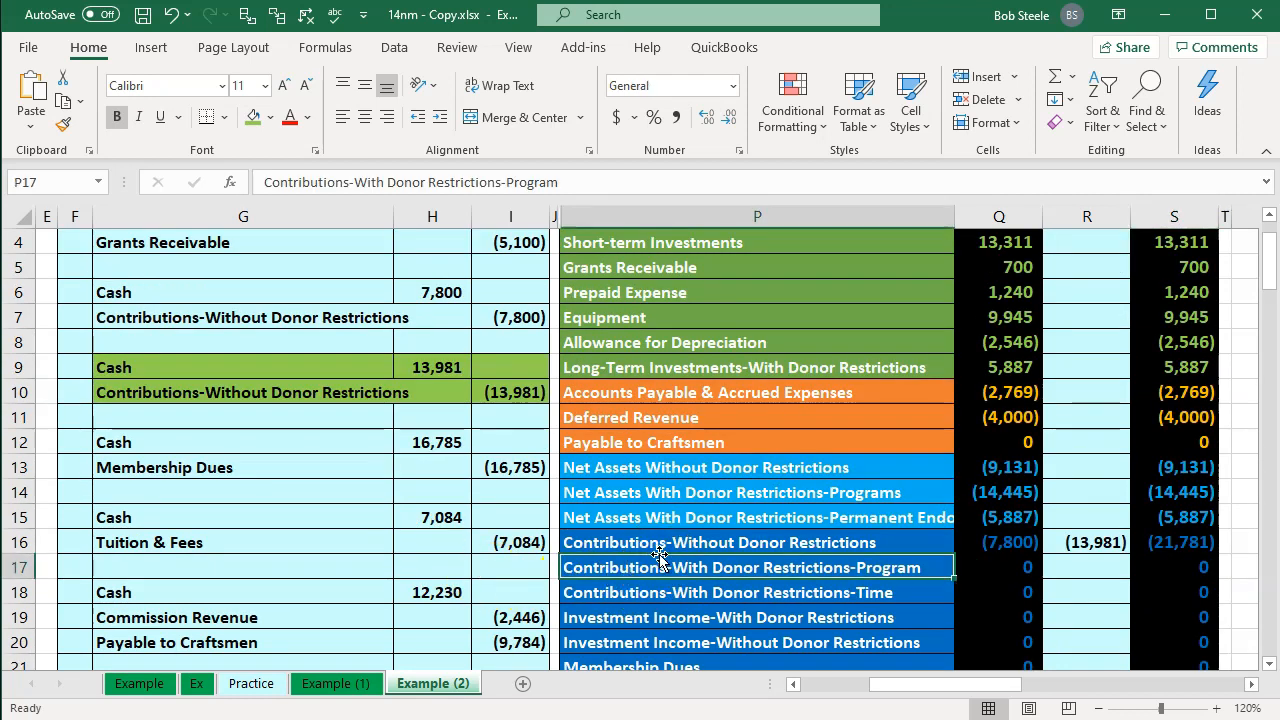
{"action": "left_click", "coordinate": [659, 553]}
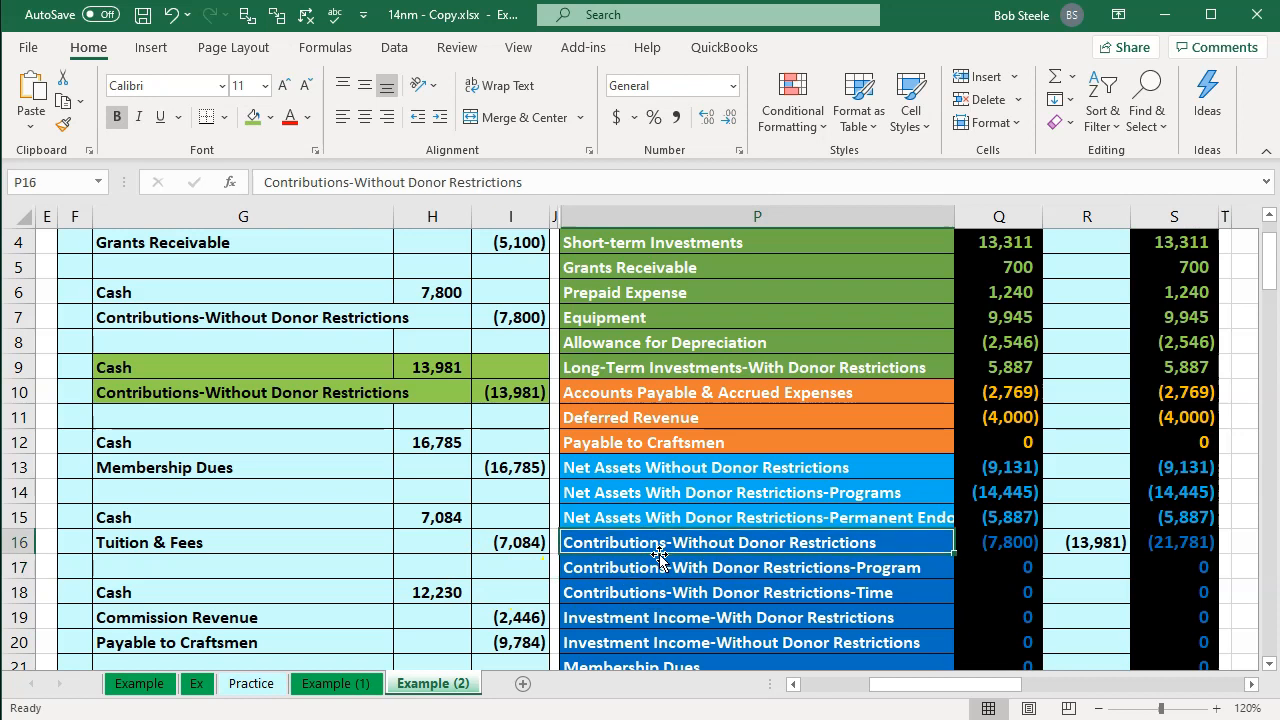
{"action": "key", "text": "Down"}
{"action": "key", "text": "Up"}
{"action": "key", "text": "Down"}
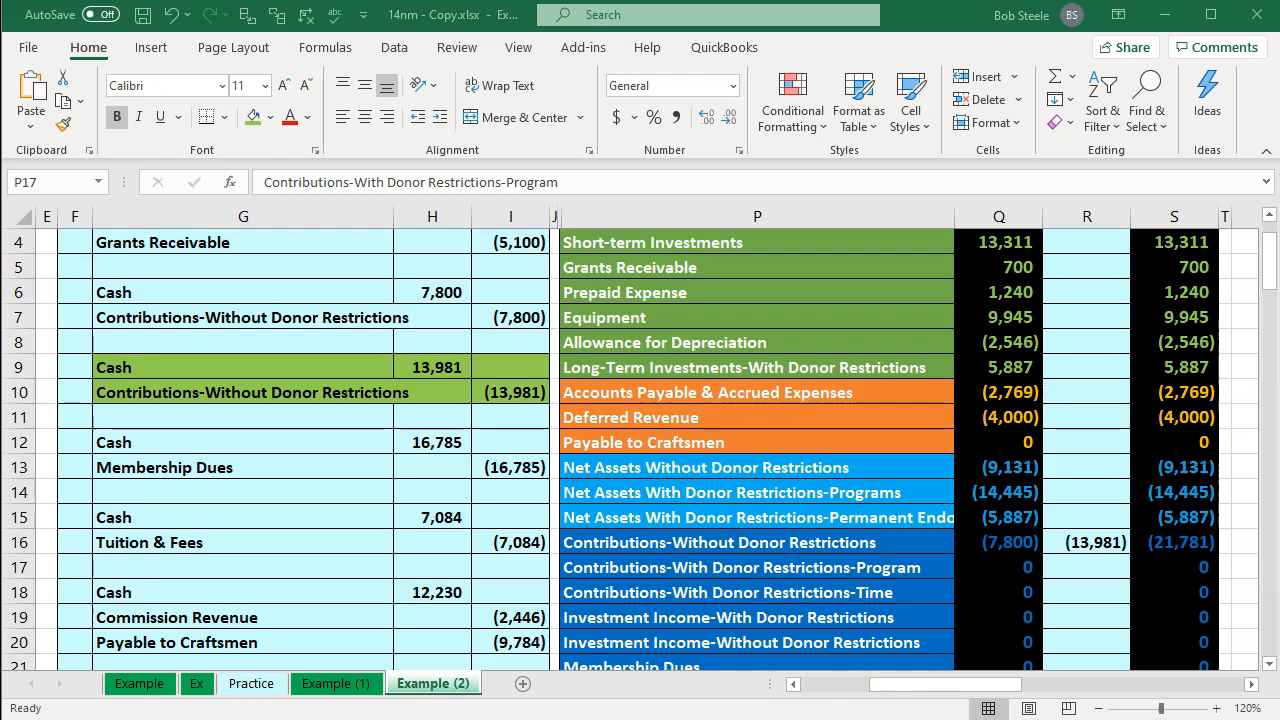
Step: Switch to QuickBooks and open a new sales receipt from the Home page
{"action": "left_click", "coordinate": [746, 708]}
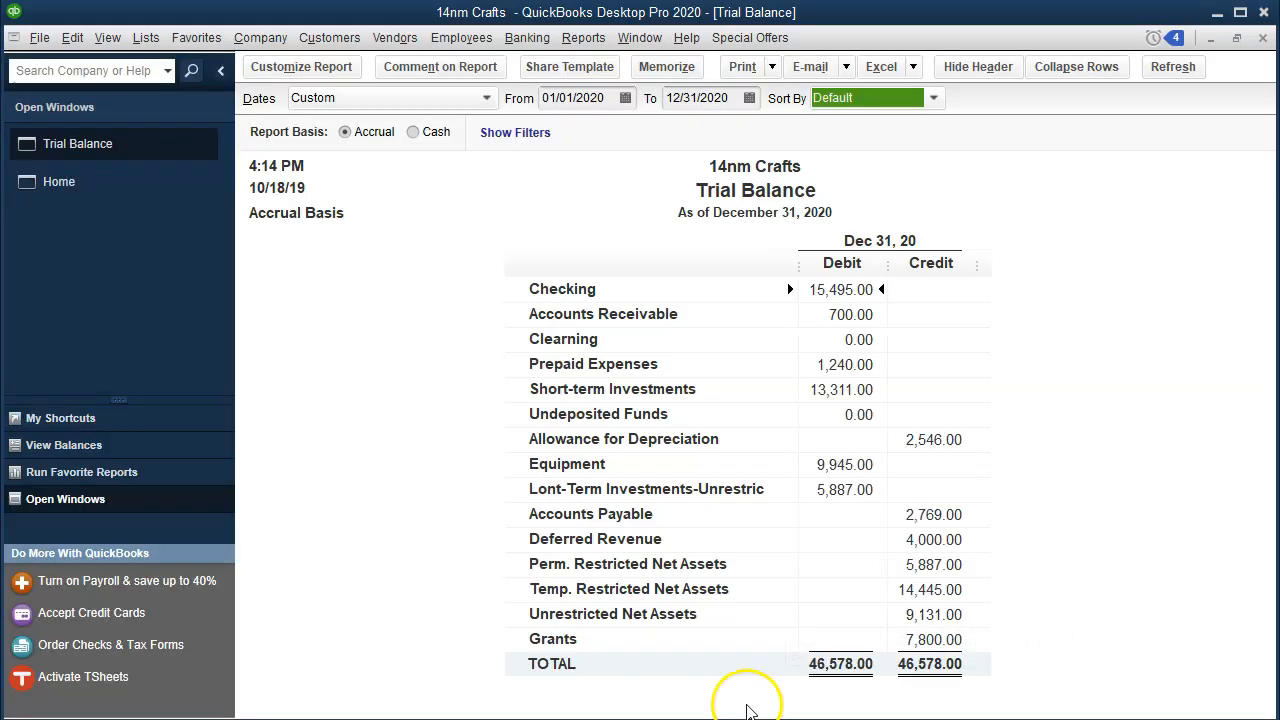
{"action": "left_click", "coordinate": [109, 190]}
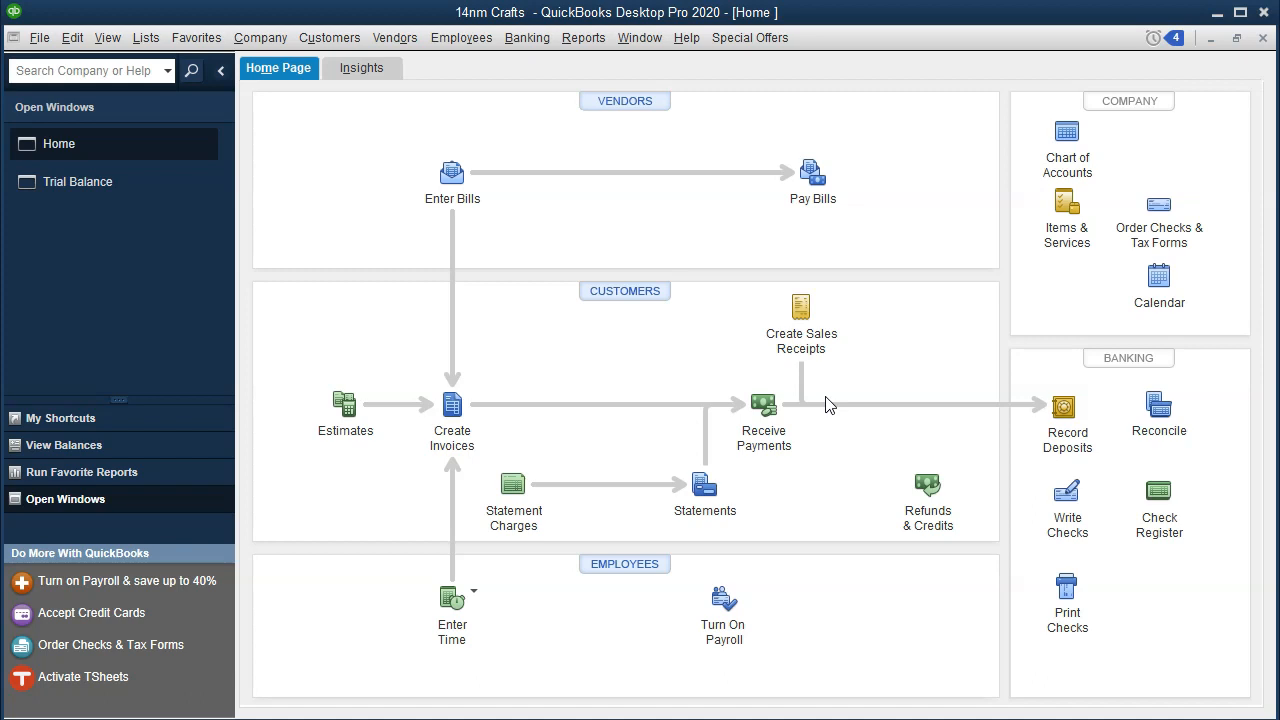
{"action": "left_click", "coordinate": [827, 351]}
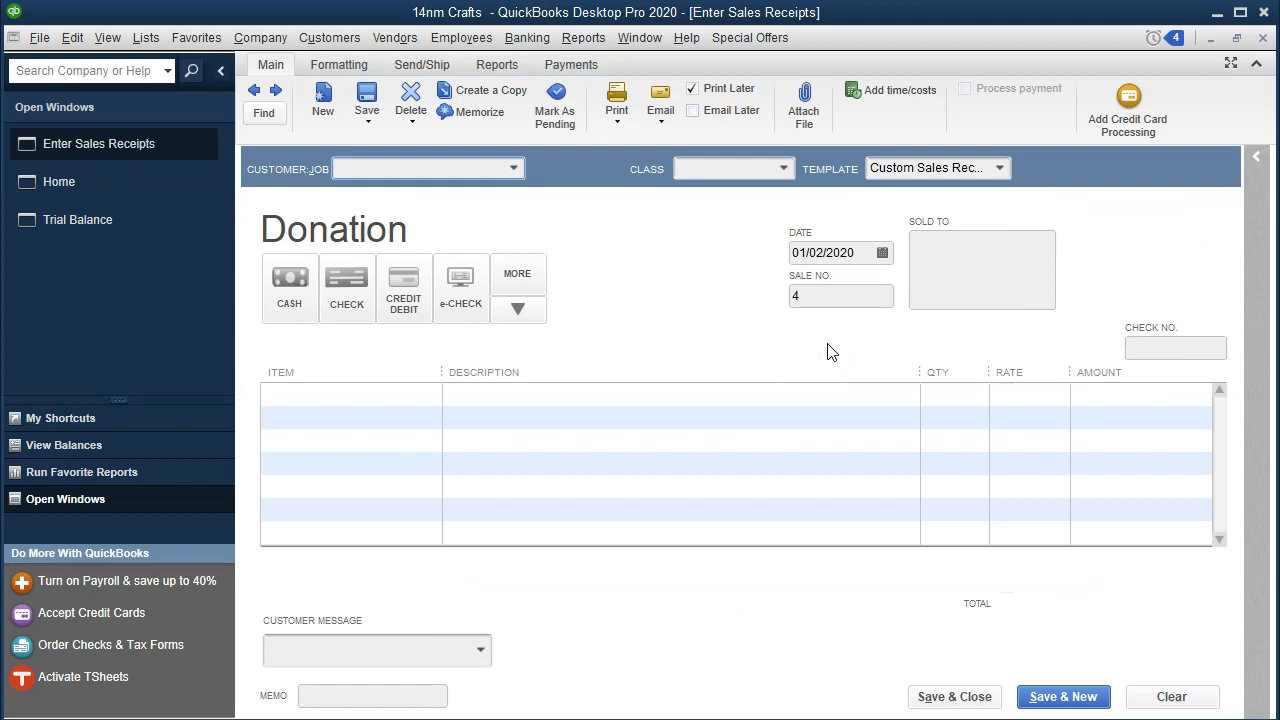
Step: Enter Donar 1 as the customer and quick-add it to the customer list
{"action": "type", "text": "Don"}
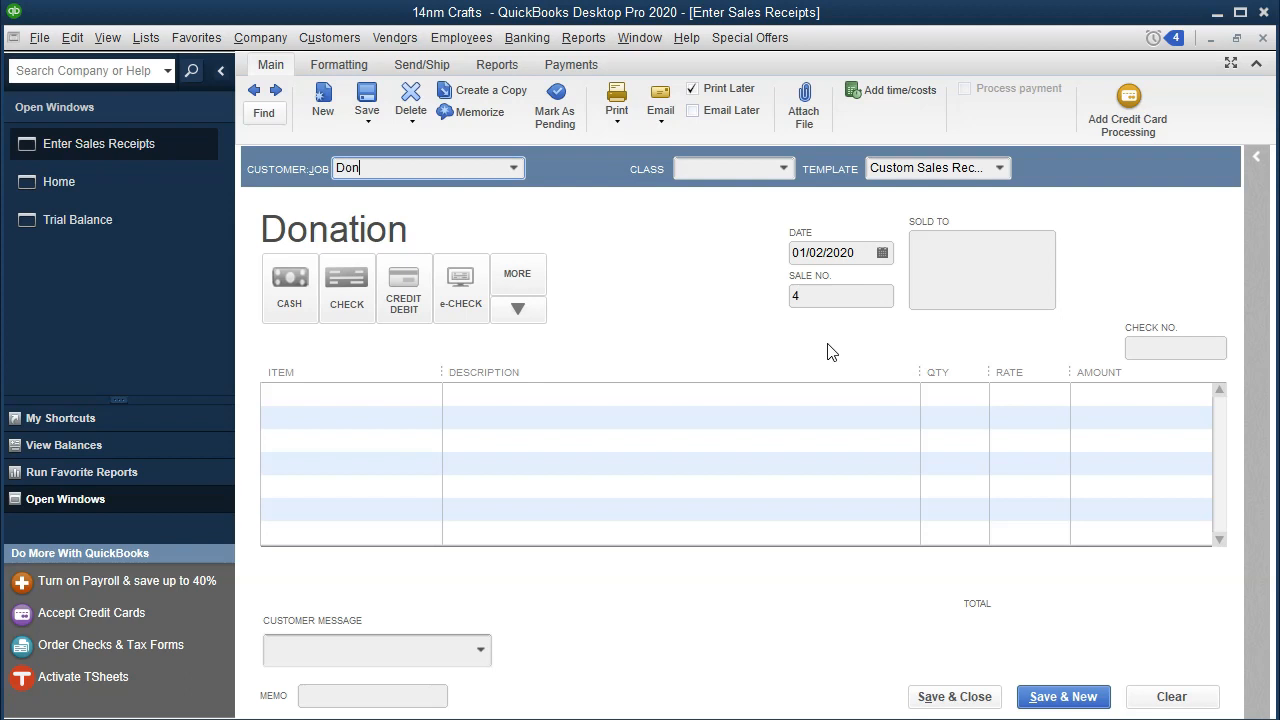
{"action": "type", "text": "ar 1"}
{"action": "left_click", "coordinate": [751, 491]}
{"action": "left_click", "coordinate": [434, 167]}
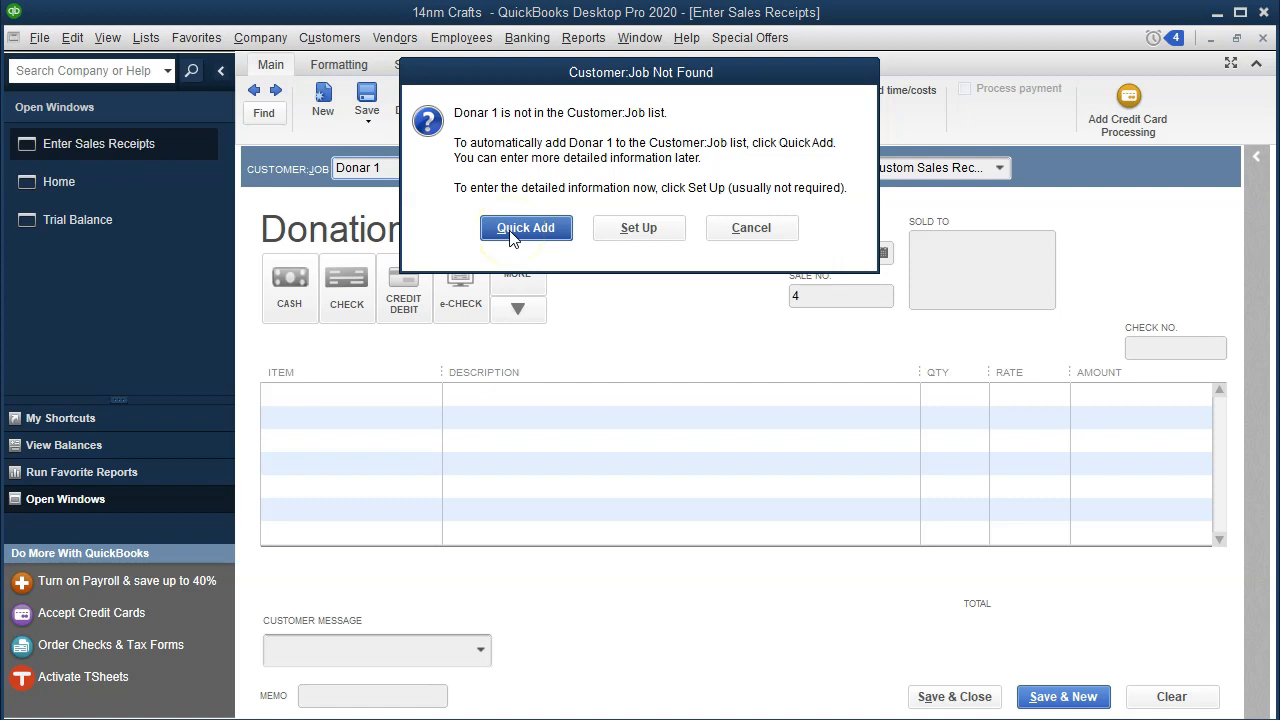
{"action": "left_click", "coordinate": [512, 232]}
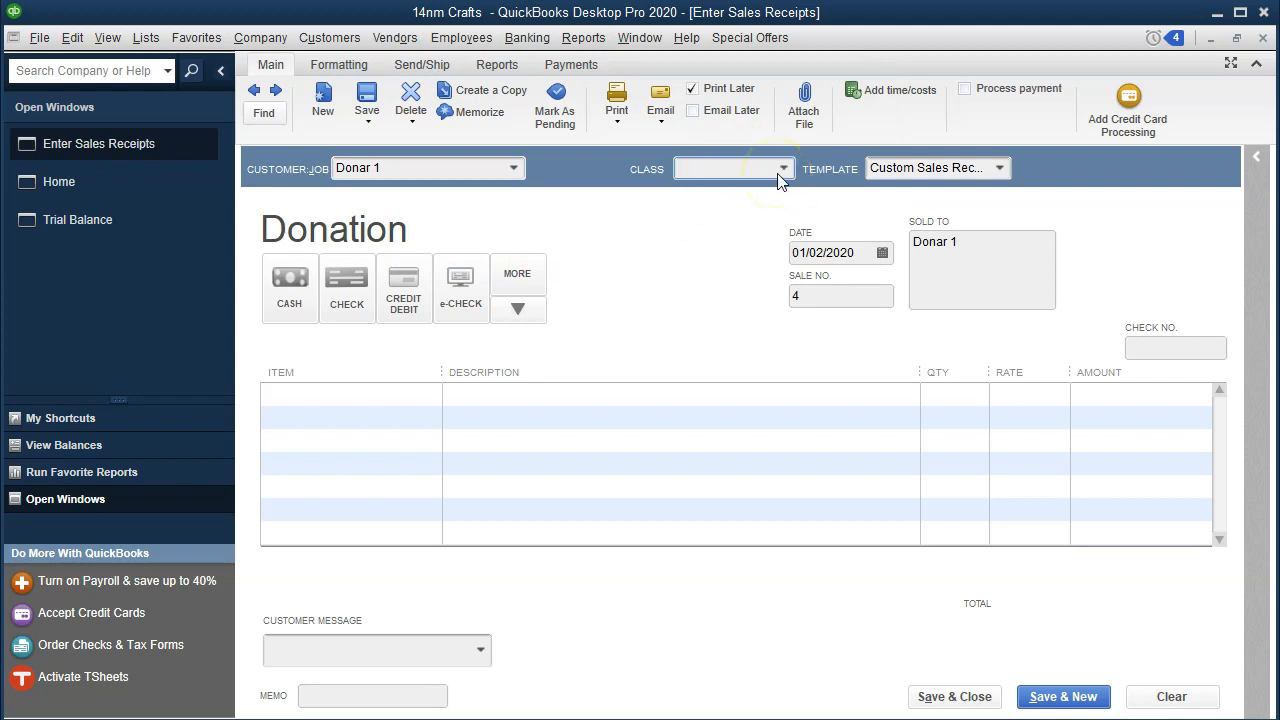
Step: Set the receipt's class to Unrestricted:Fund Raising and its date to 01/03/2020
{"action": "left_click", "coordinate": [781, 172]}
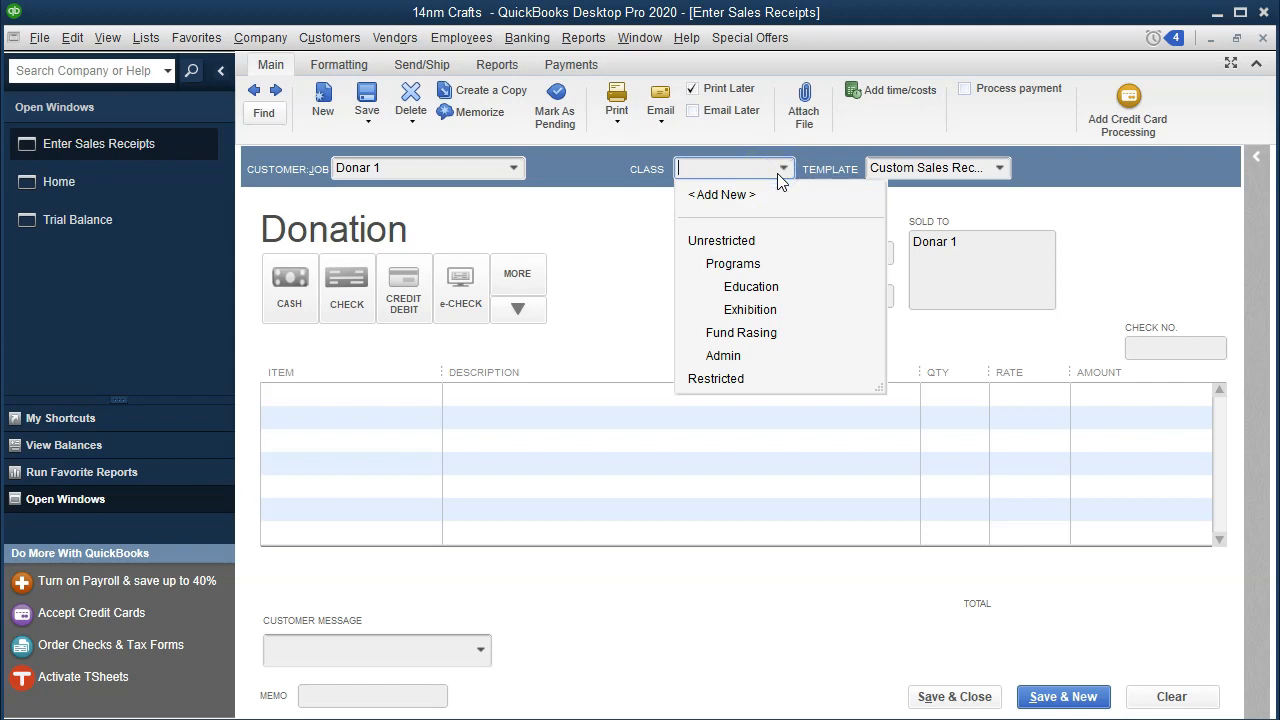
{"action": "left_click", "coordinate": [765, 335]}
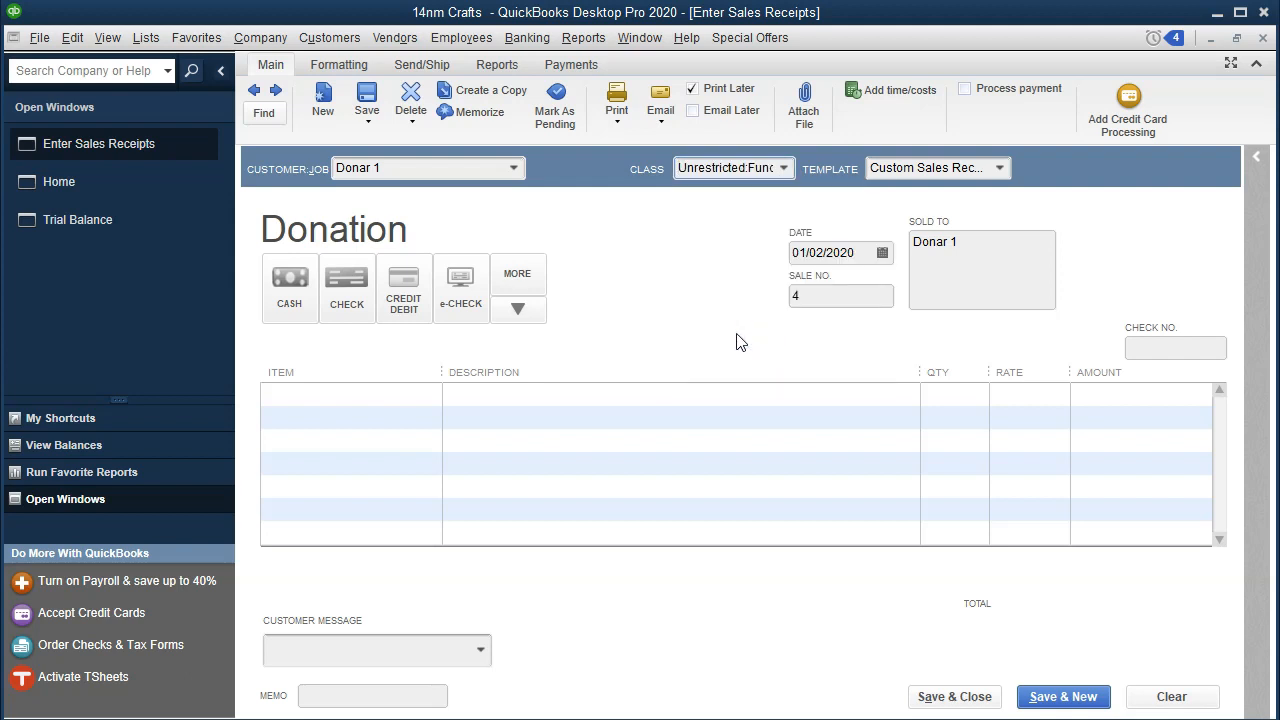
{"action": "key", "text": "Tab"}
{"action": "key", "text": "Tab"}
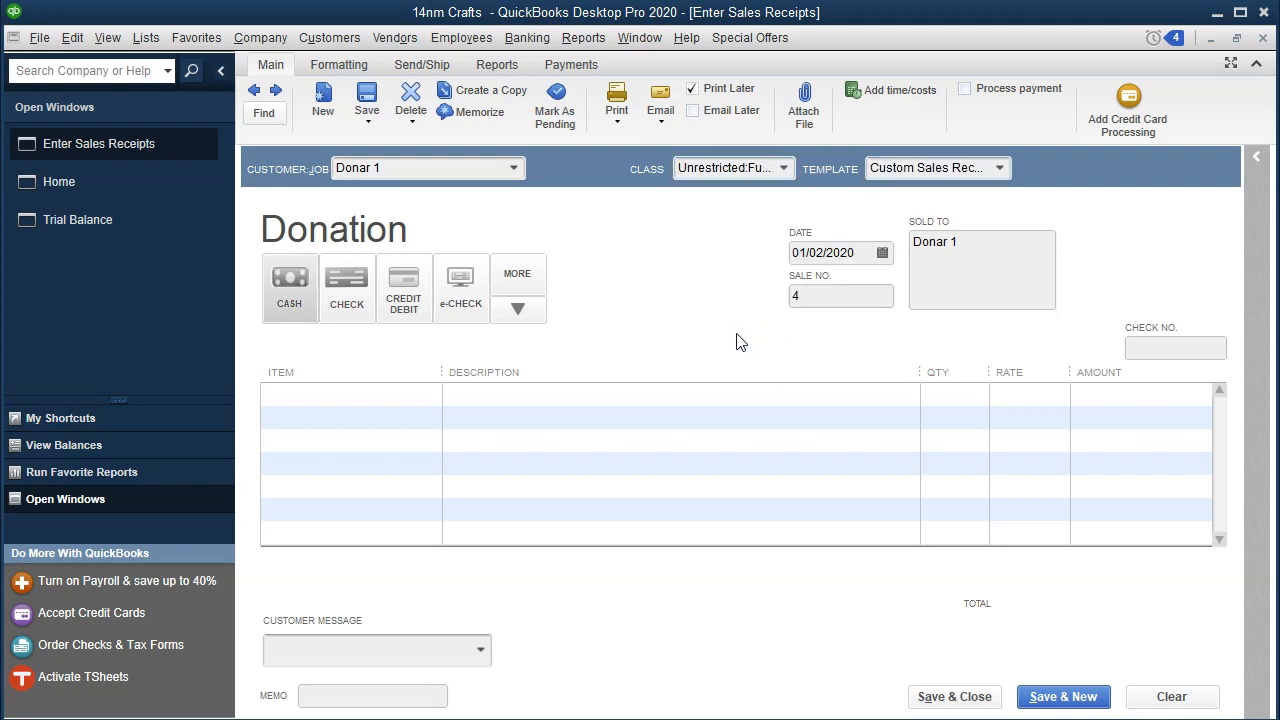
{"action": "key", "text": "Tab"}
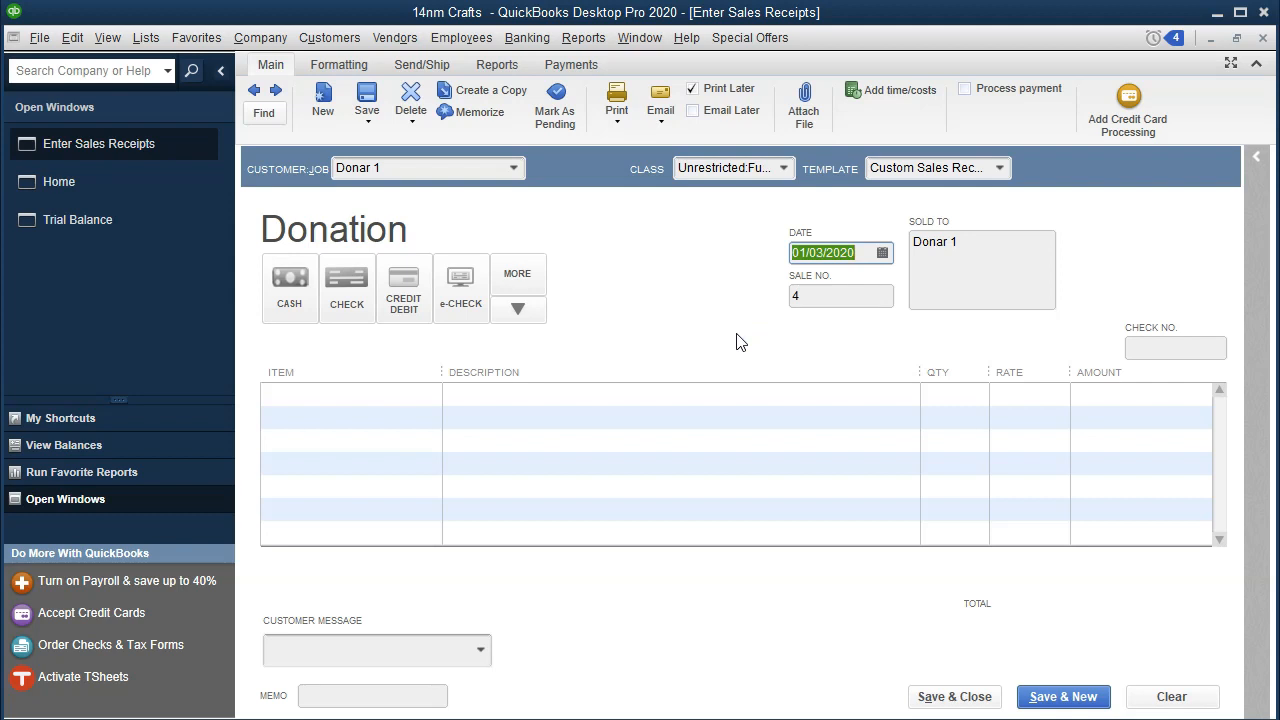
{"action": "key", "text": "Tab"}
{"action": "key", "text": "Tab"}
{"action": "key", "text": "Tab"}
{"action": "key", "text": "Tab"}
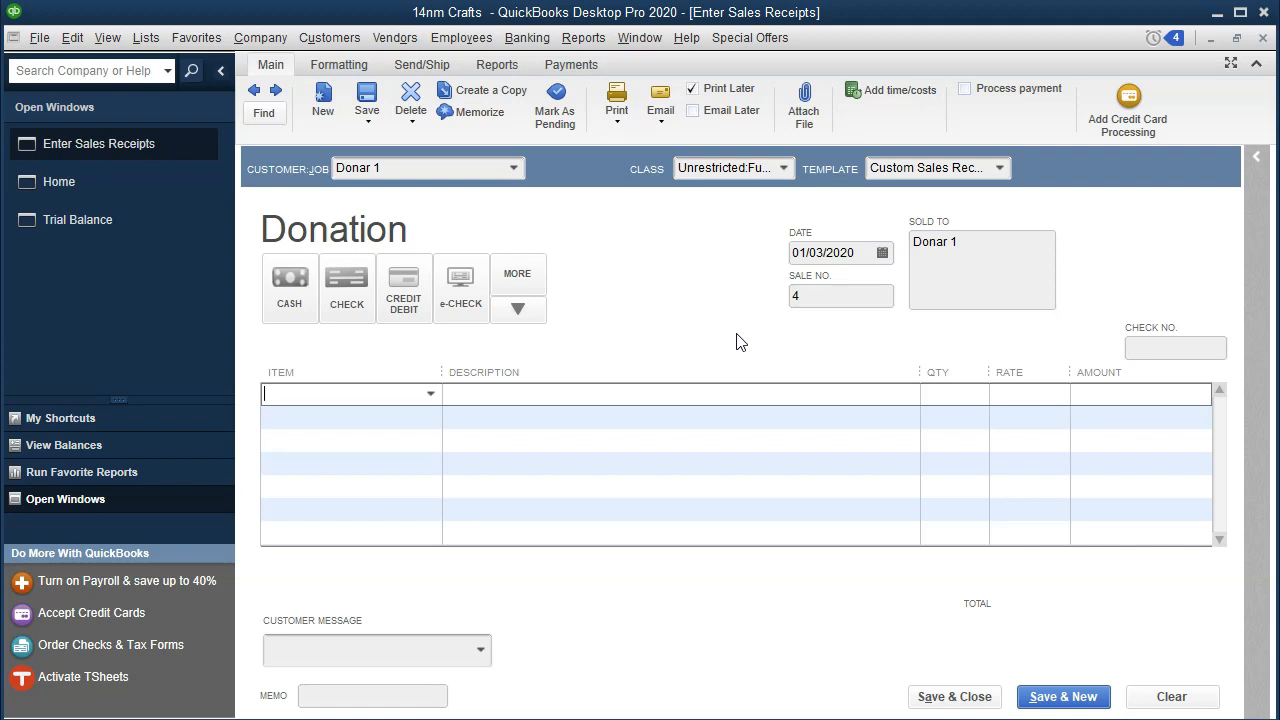
Step: Enter Contributions-Unrestricted as the line item and choose to add it as a new item
{"action": "left_click", "coordinate": [430, 394]}
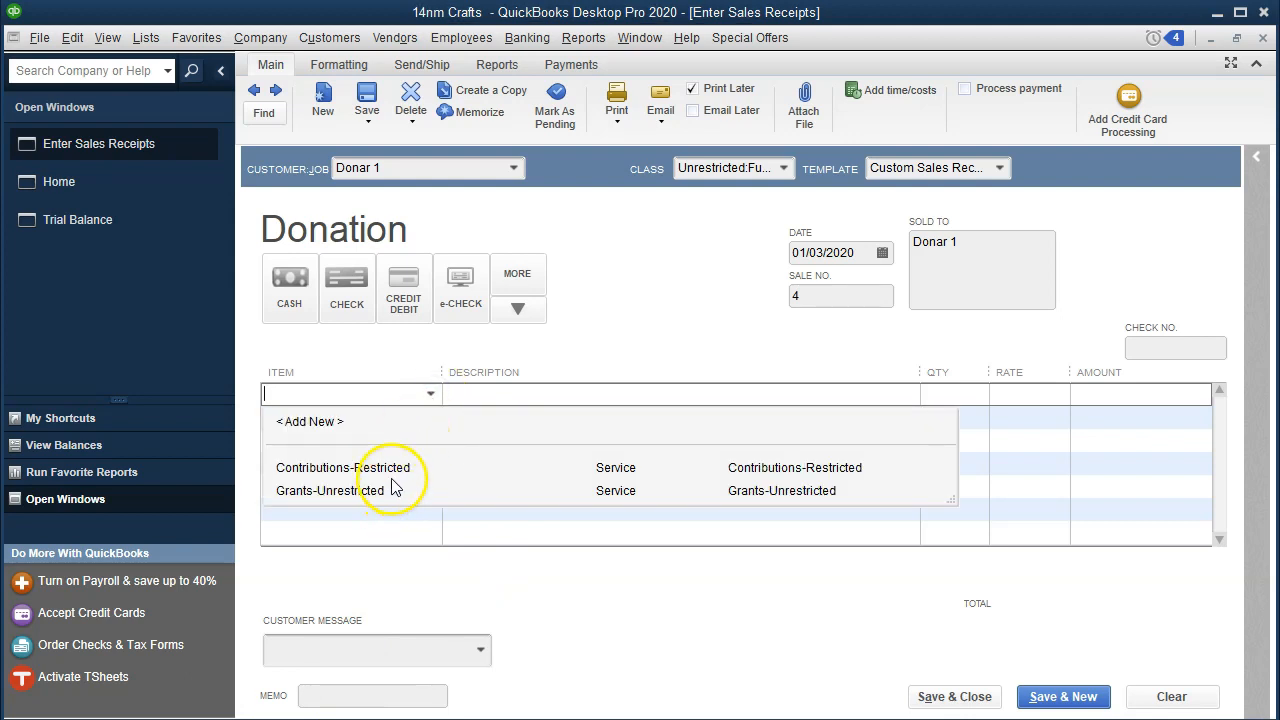
{"action": "left_click", "coordinate": [353, 397]}
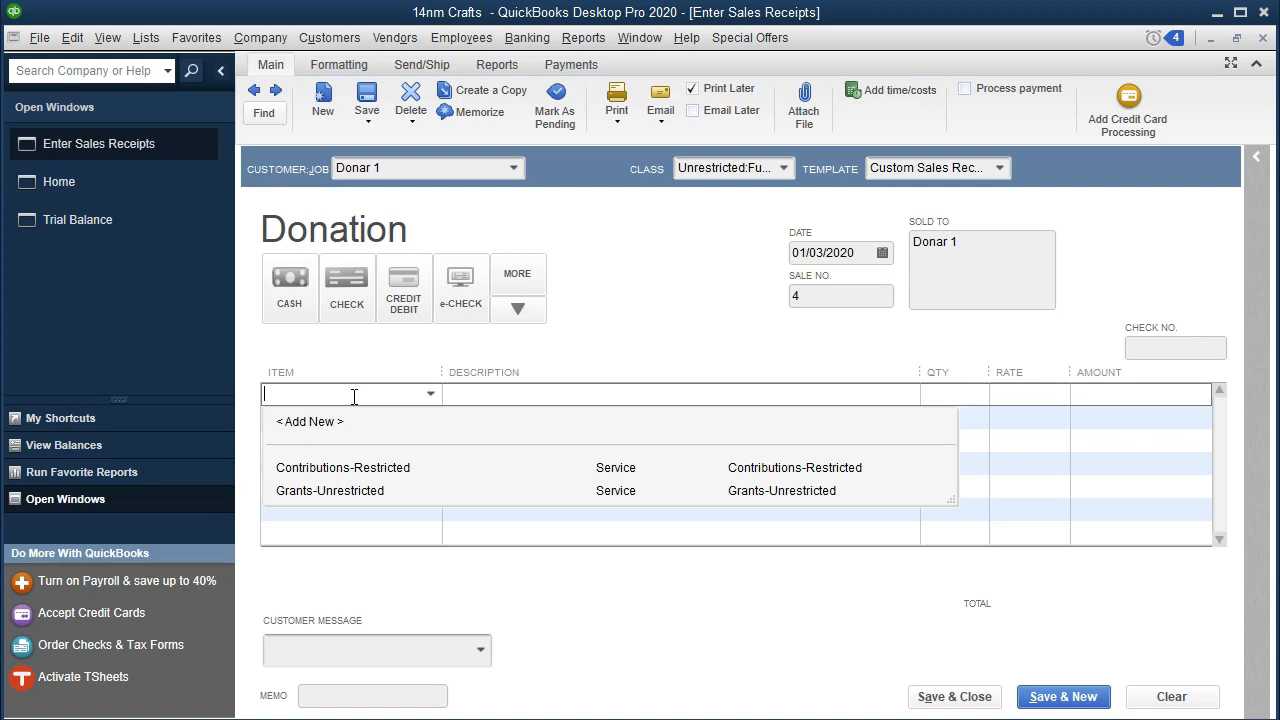
{"action": "type", "text": "Contribut"}
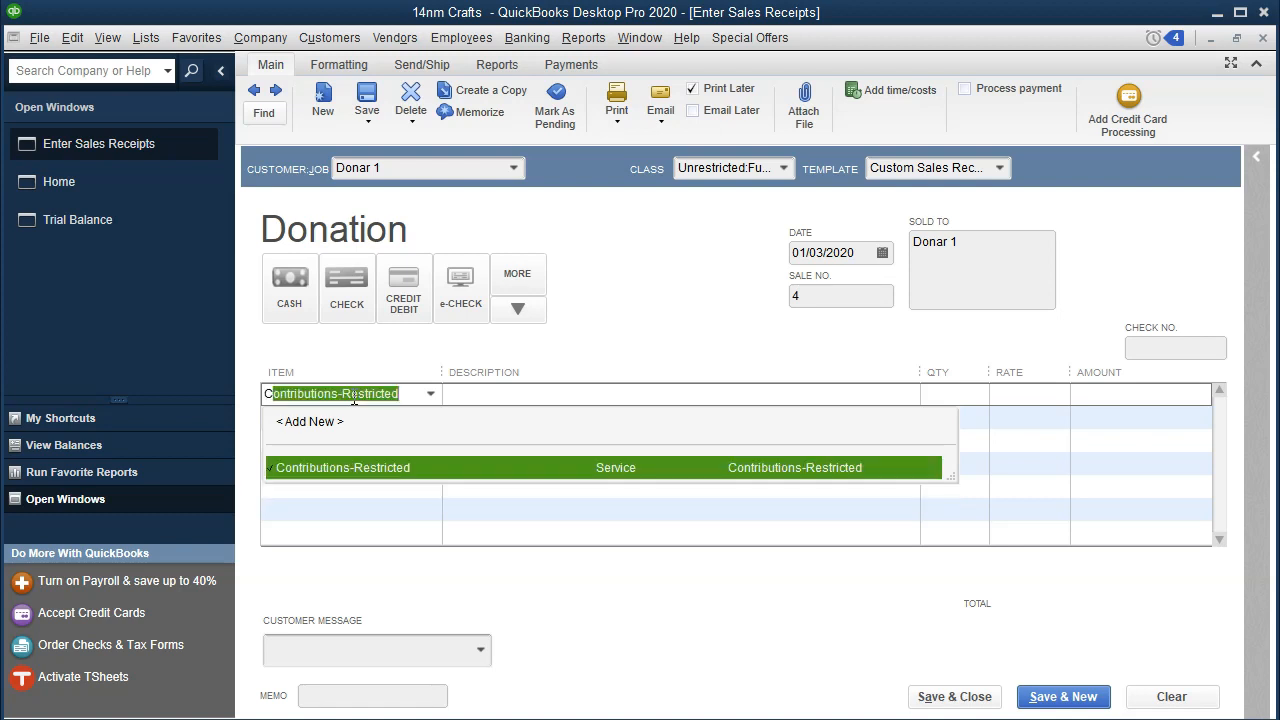
{"action": "type", "text": "ions-Unrestrict"}
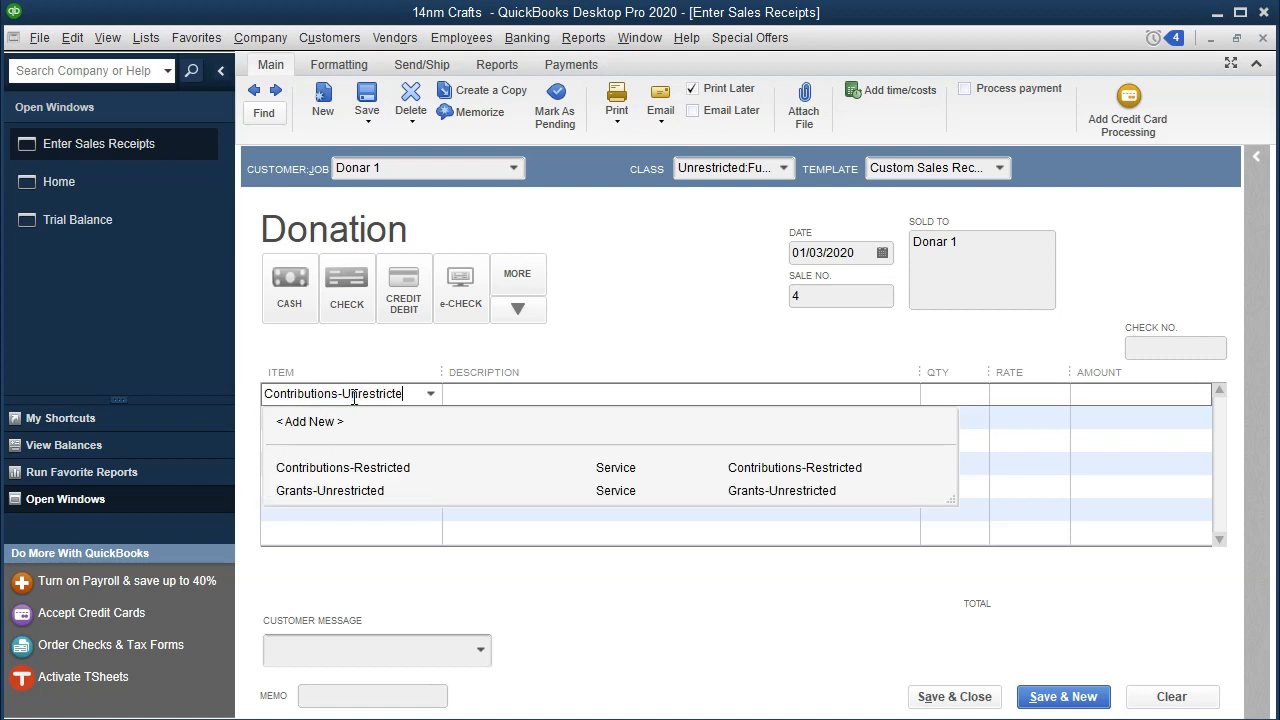
{"action": "type", "text": "ed"}
{"action": "key", "text": "Tab"}
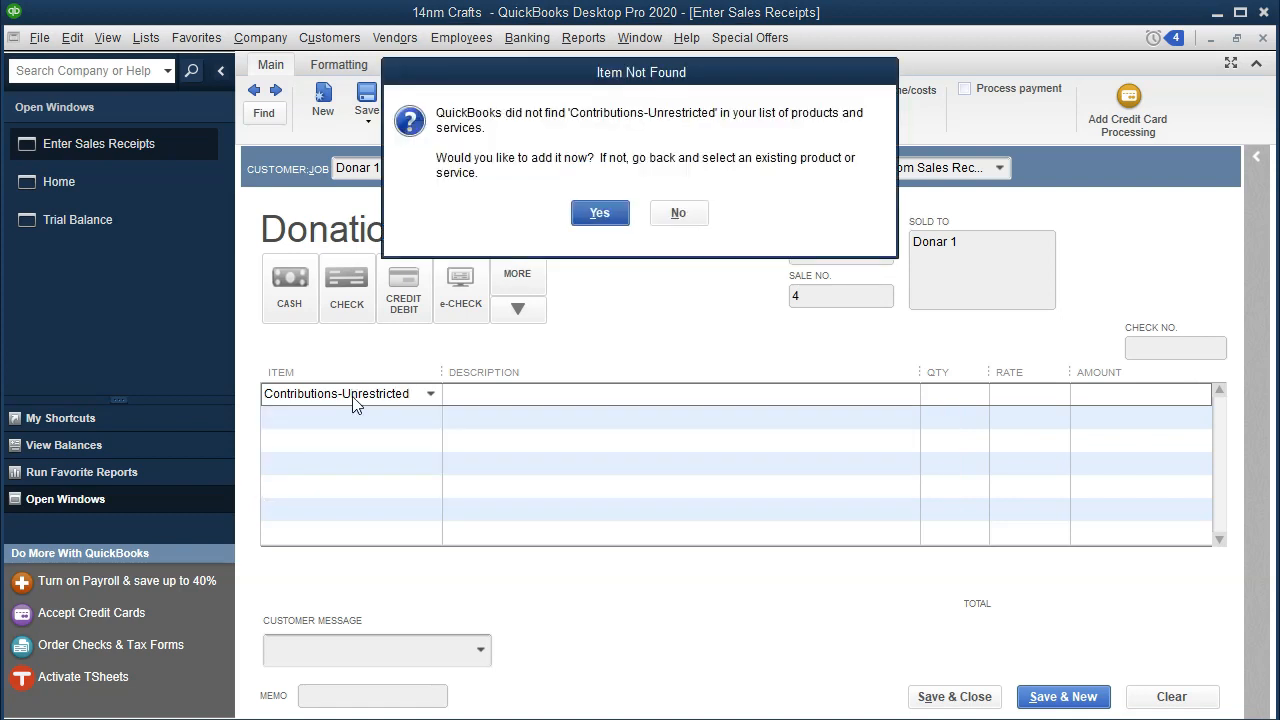
{"action": "key", "text": "Return"}
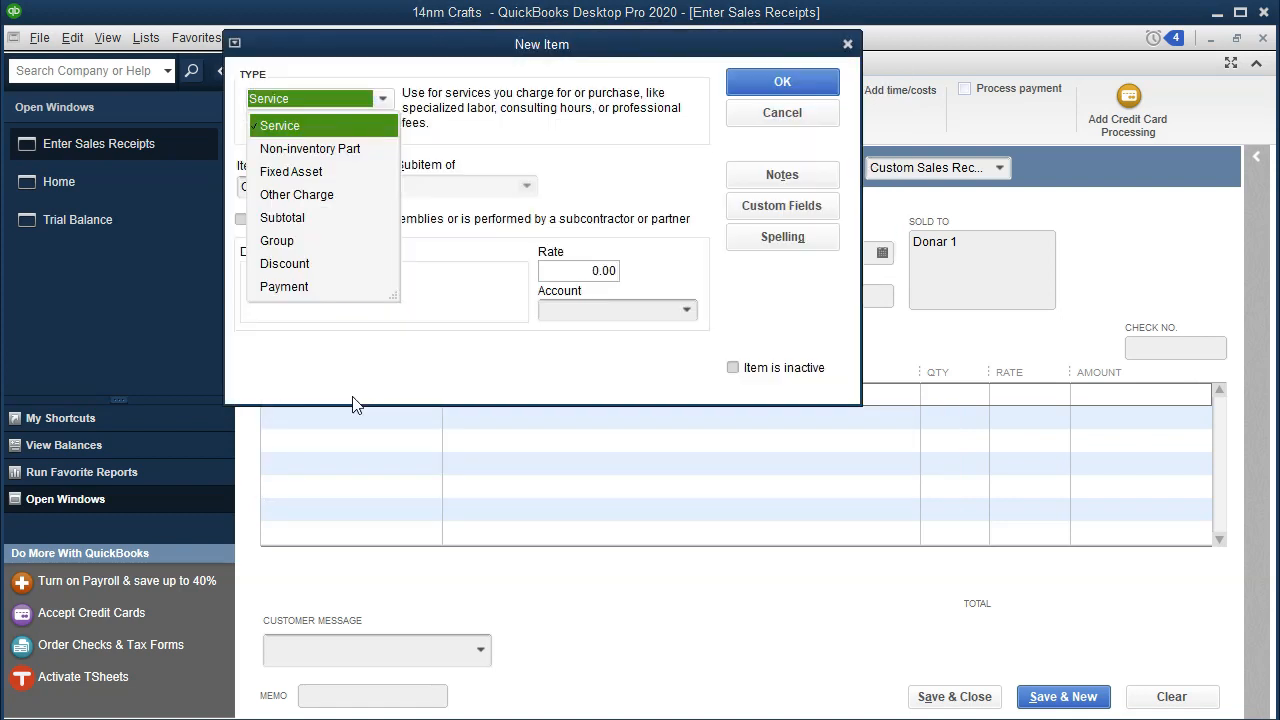
Step: Set up the new item as a Service with the description Contributions-Unrestricted
{"action": "key", "text": "Tab"}
{"action": "key", "text": "Tab"}
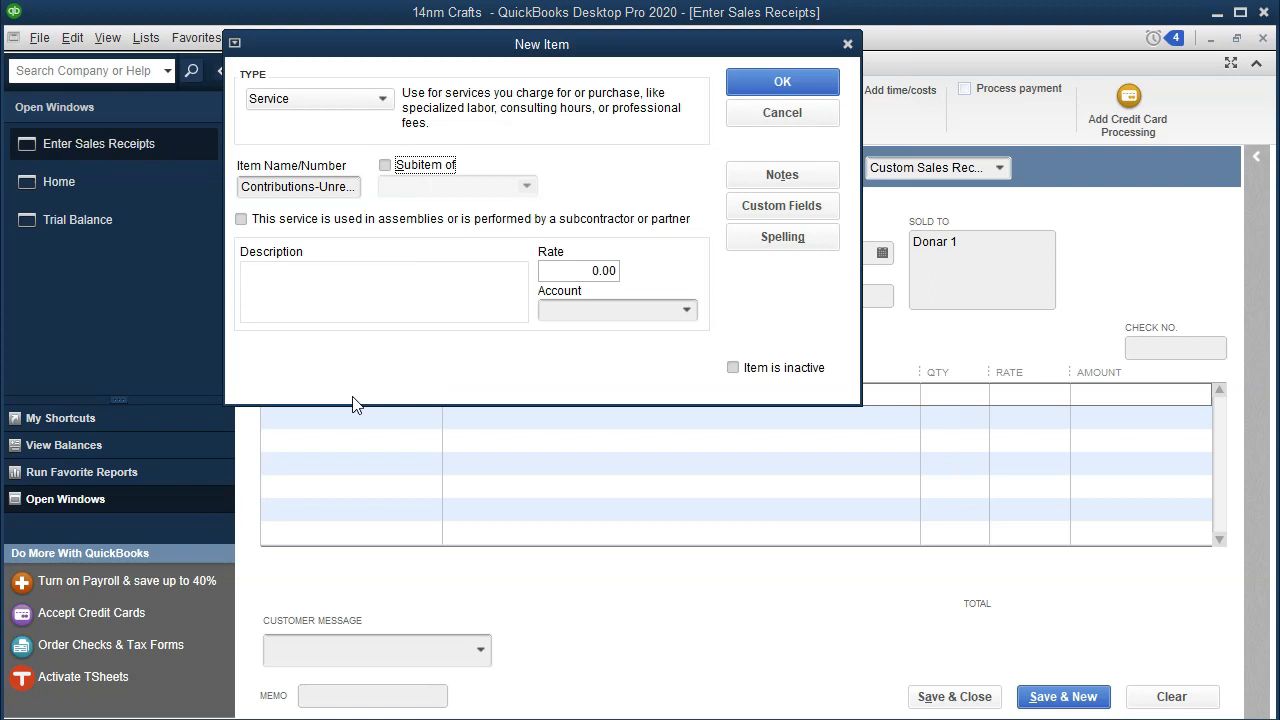
{"action": "left_click", "coordinate": [312, 98]}
{"action": "key", "text": "Tab"}
{"action": "key", "text": "ctrl+c"}
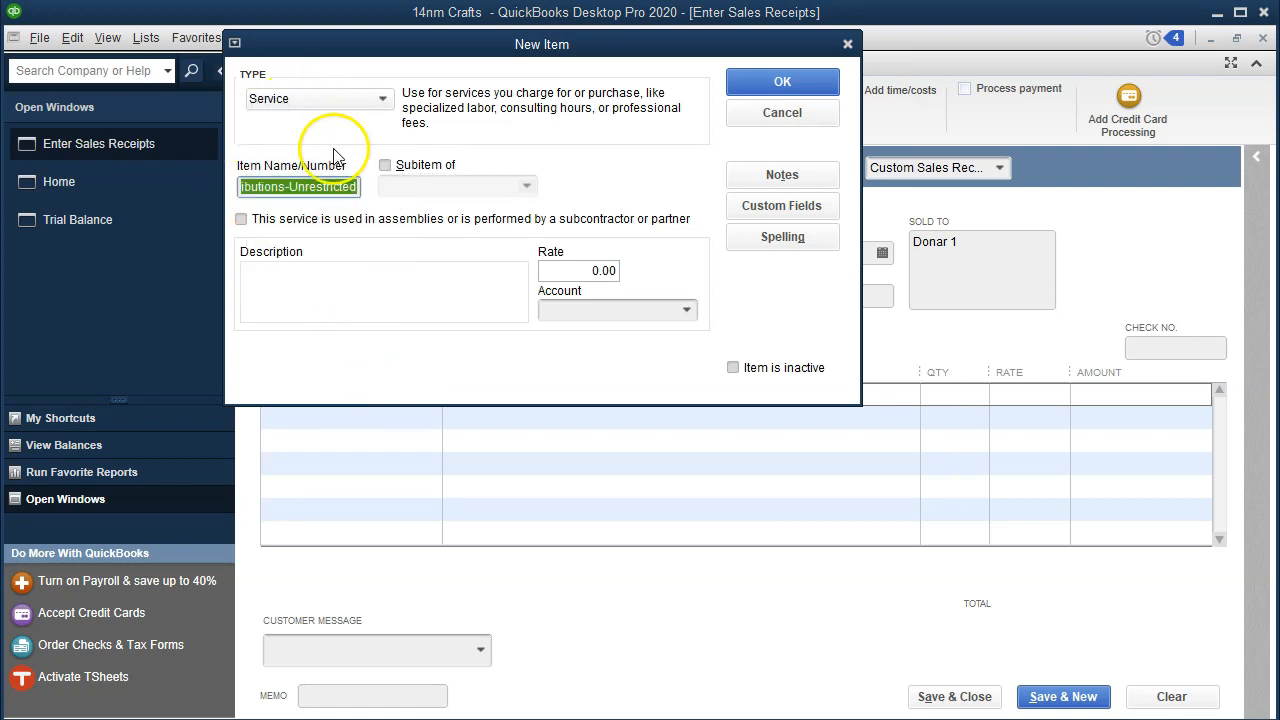
{"action": "left_click", "coordinate": [357, 302]}
{"action": "key", "text": "ctrl+v"}
Step: Assign the item a new Income account named Contributions-Unrestricted and save the item
{"action": "left_click", "coordinate": [662, 307]}
{"action": "left_click", "coordinate": [687, 309]}
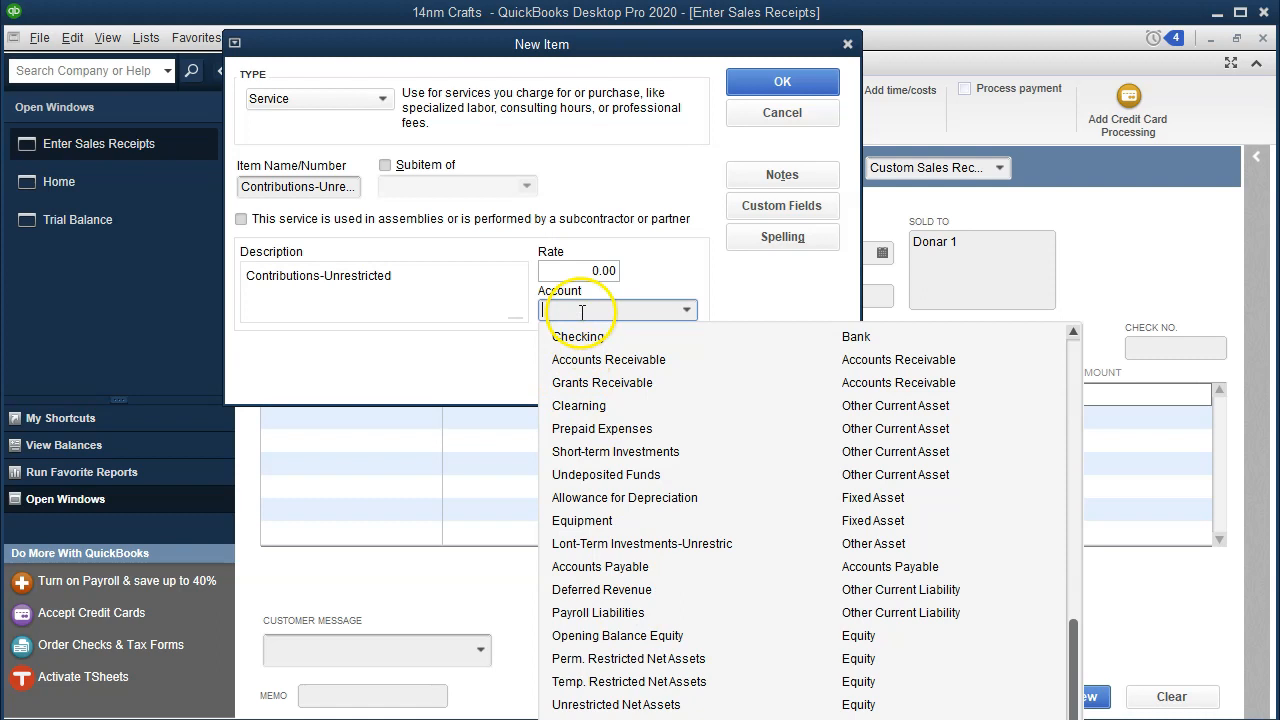
{"action": "type", "text": "Con"}
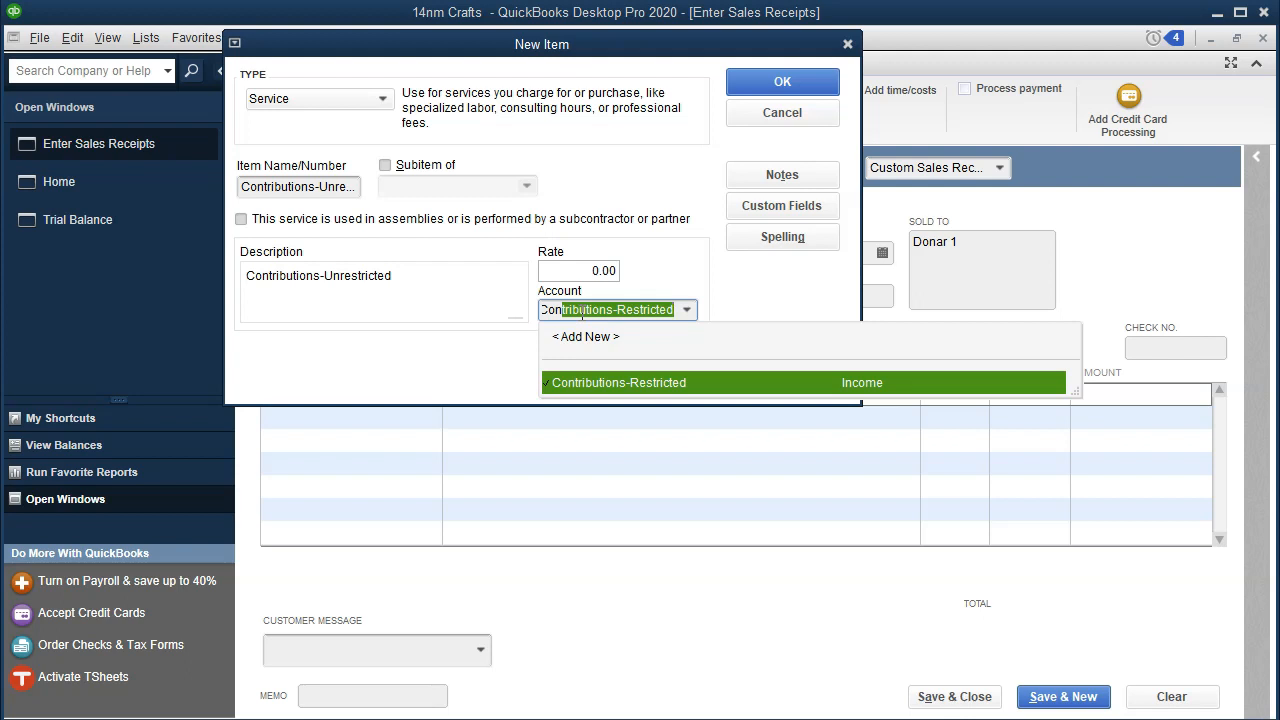
{"action": "type", "text": "tributions-Unr"}
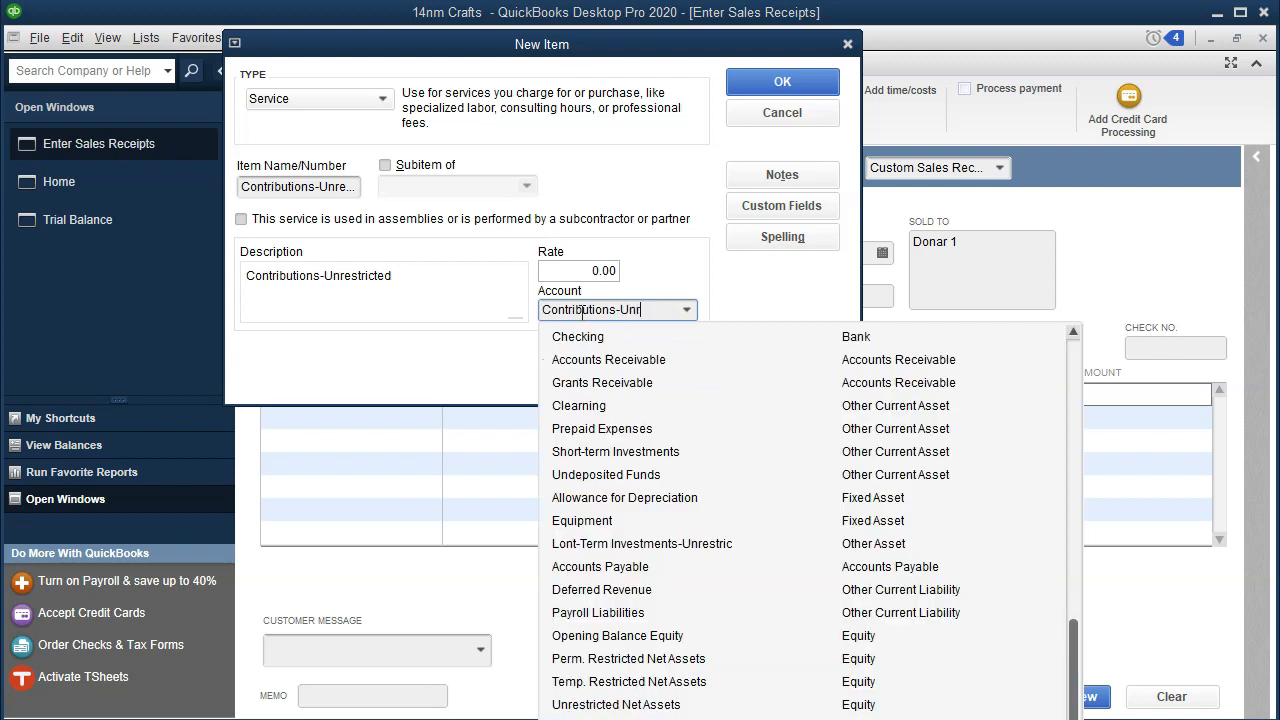
{"action": "type", "text": "estricted"}
{"action": "key", "text": "Tab"}
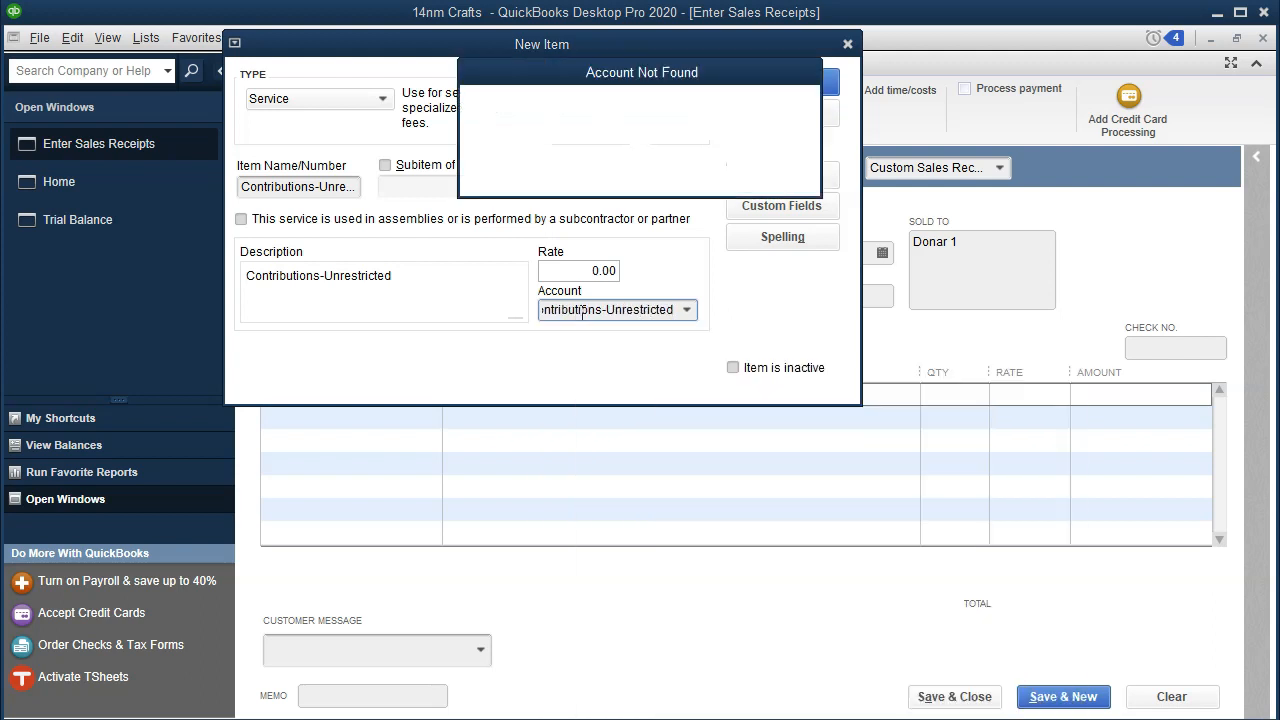
{"action": "left_click", "coordinate": [591, 152]}
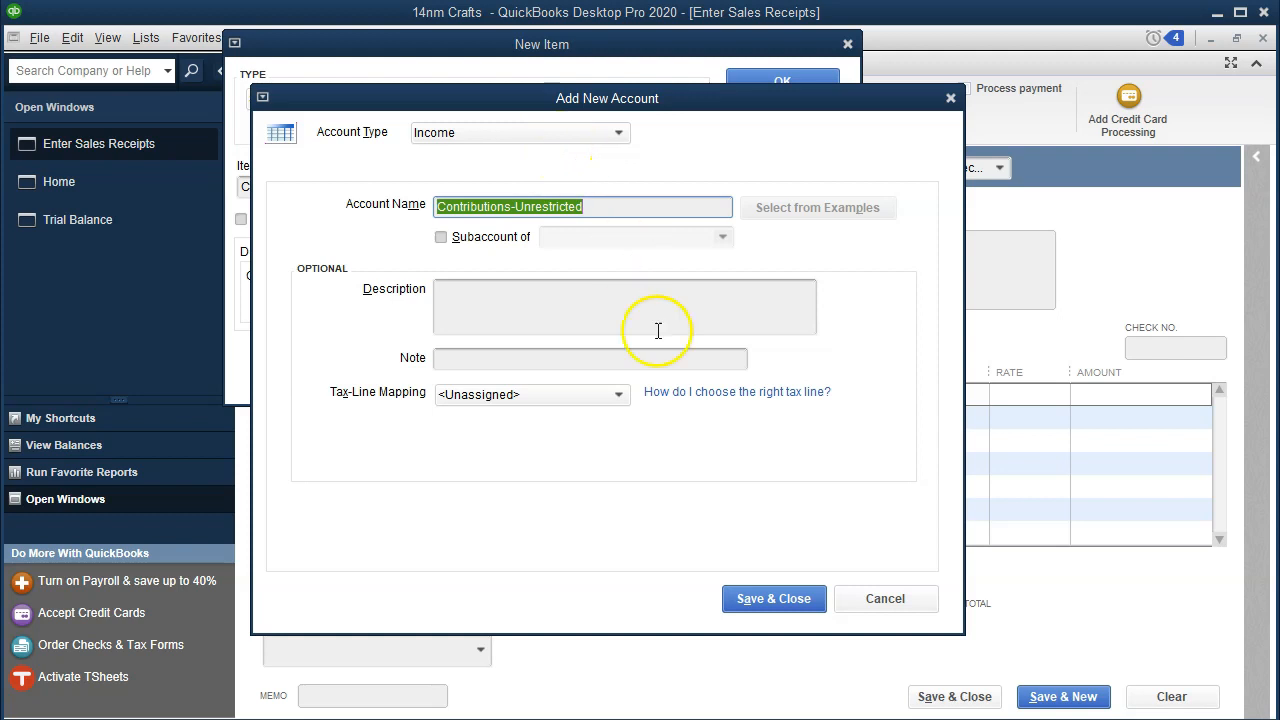
{"action": "left_click", "coordinate": [742, 605]}
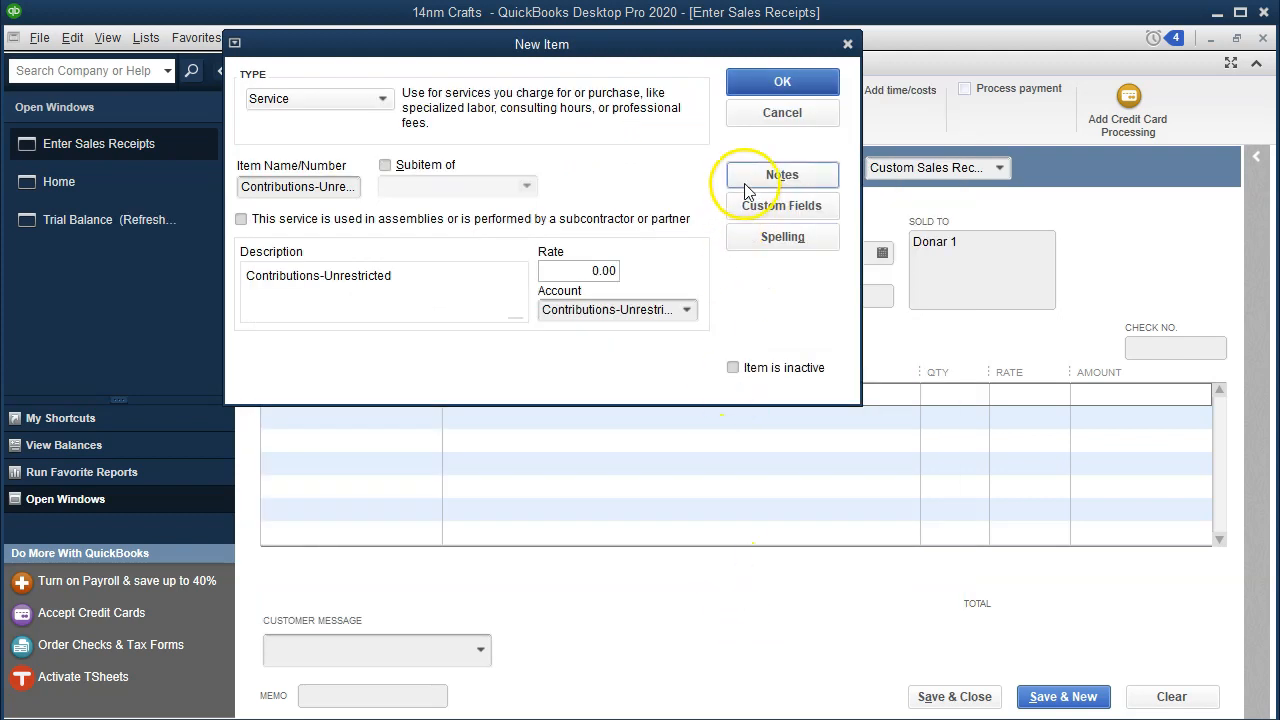
{"action": "left_click", "coordinate": [775, 88]}
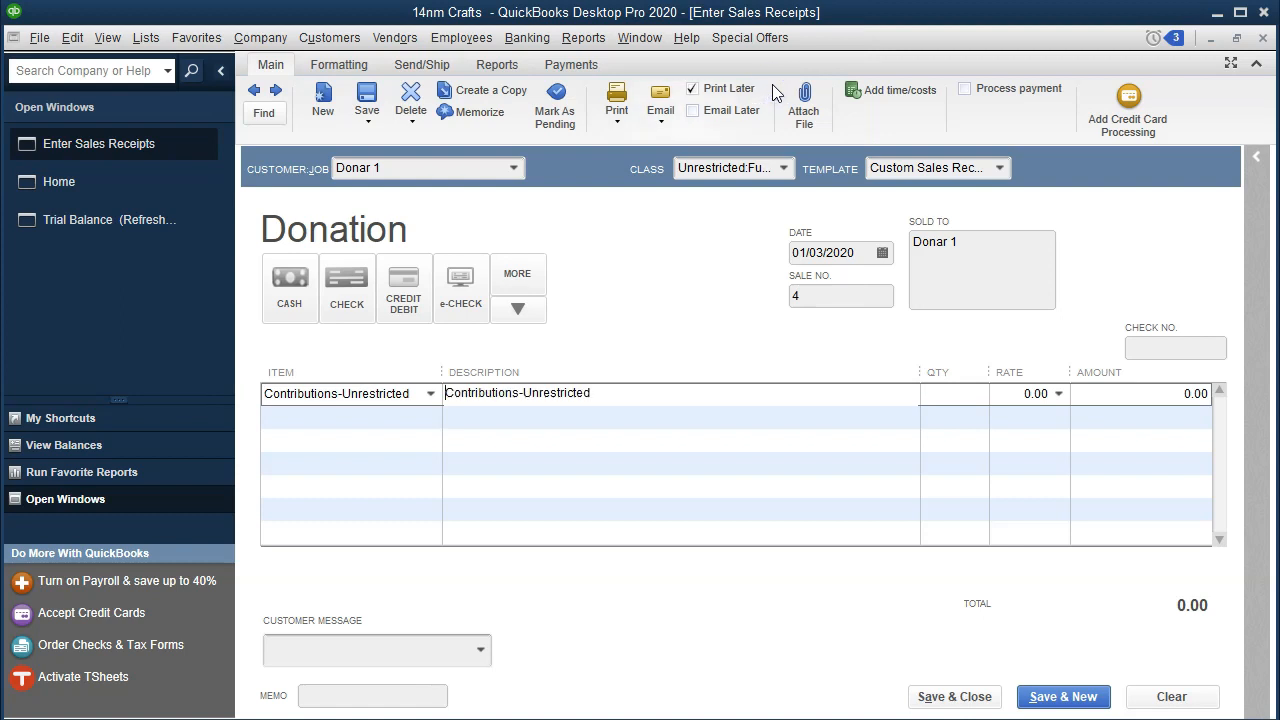
Step: Set the donation line's rate to 13981, matching the amount in the Excel worksheet
{"action": "key", "text": "Tab"}
{"action": "key", "text": "Tab"}
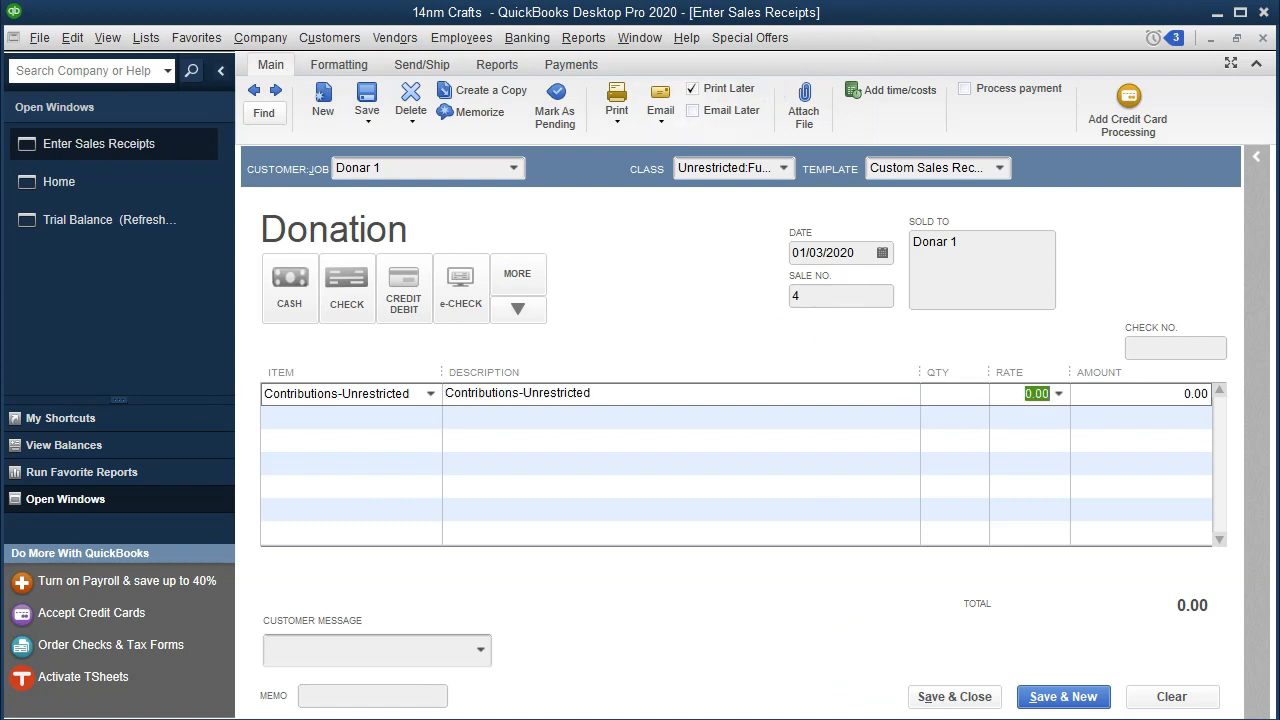
{"action": "key", "text": "alt+Tab"}
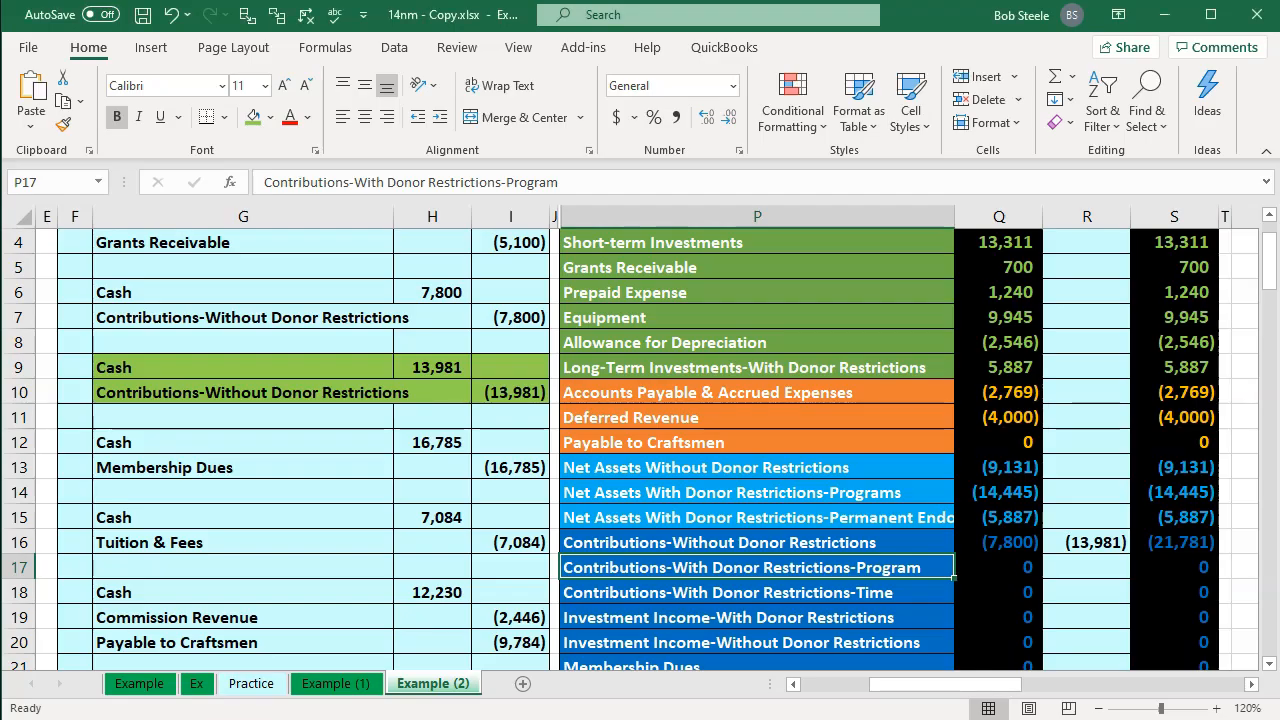
{"action": "key", "text": "alt+Tab"}
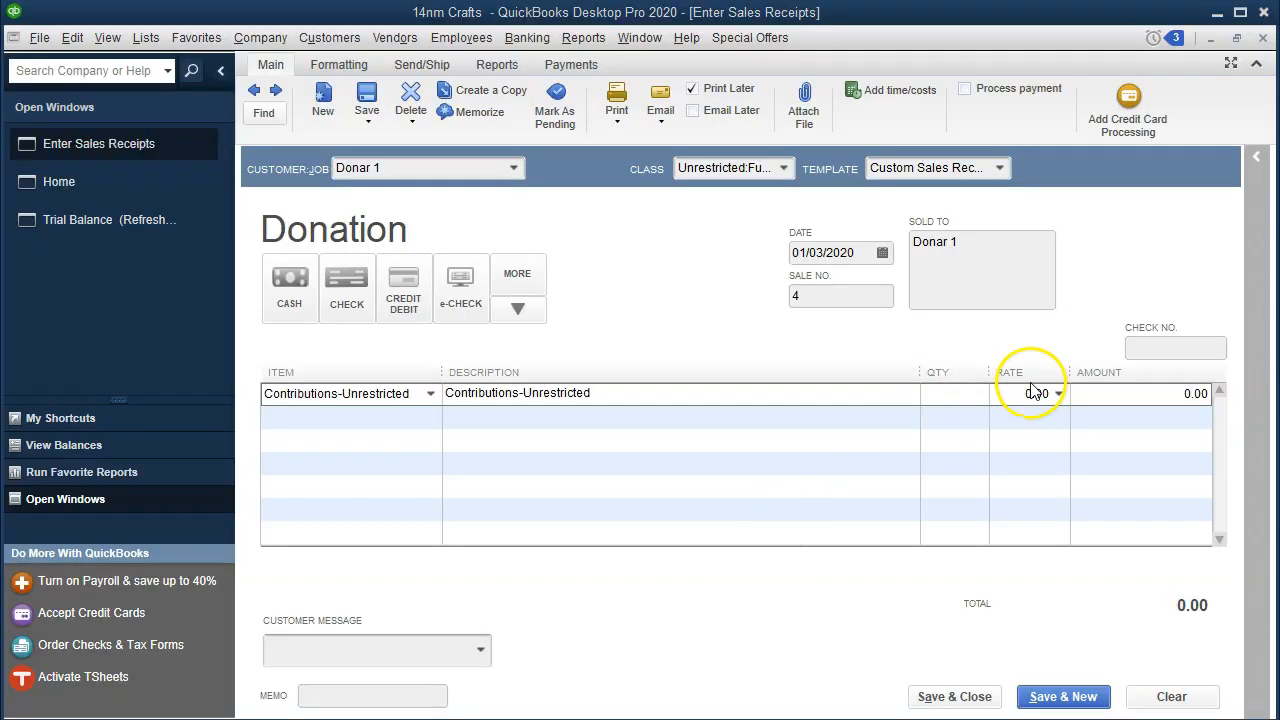
{"action": "type", "text": "13981"}
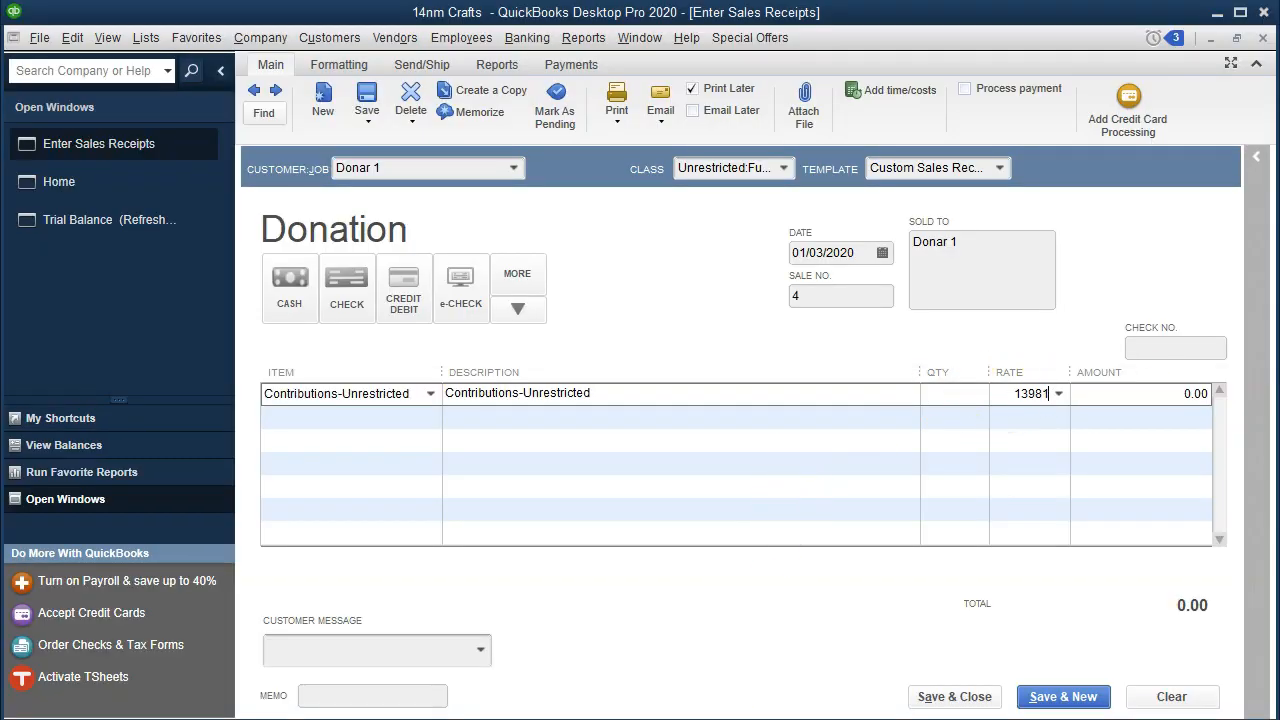
{"action": "key", "text": "Tab"}
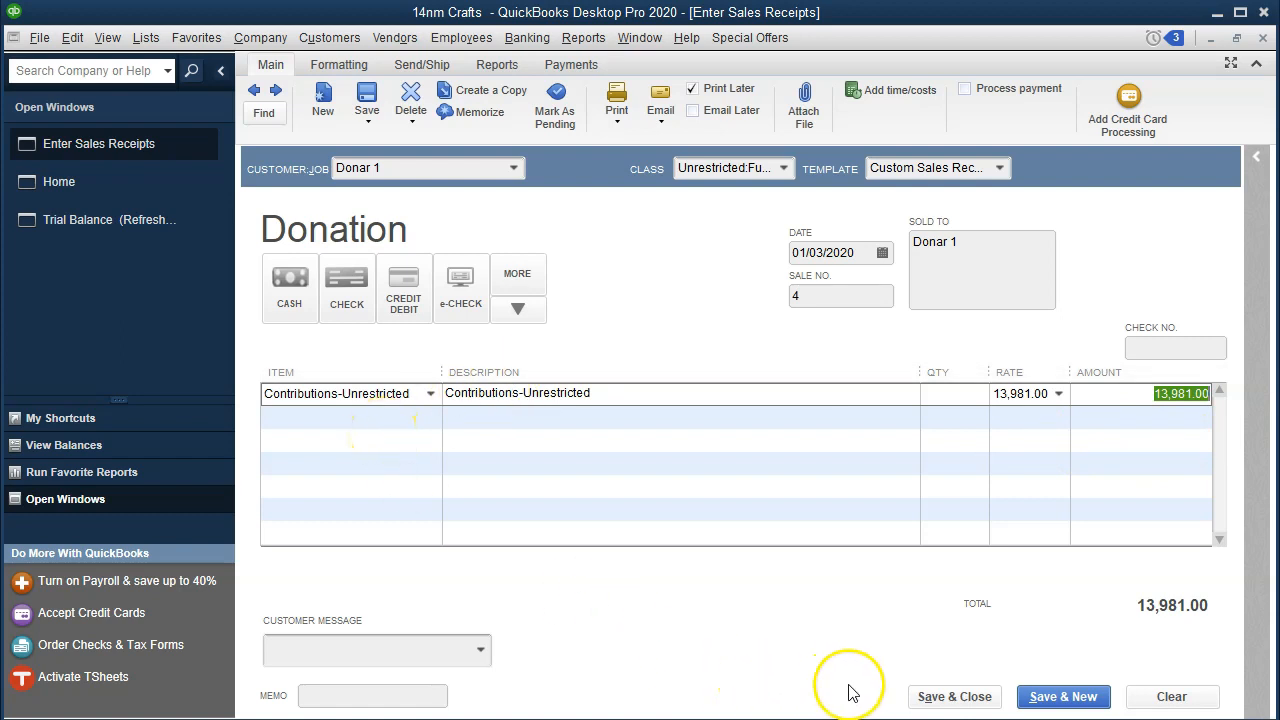
Step: Save and close the sales receipt and return to the Trial Balance report
{"action": "left_click", "coordinate": [916, 697]}
{"action": "left_click", "coordinate": [588, 211]}
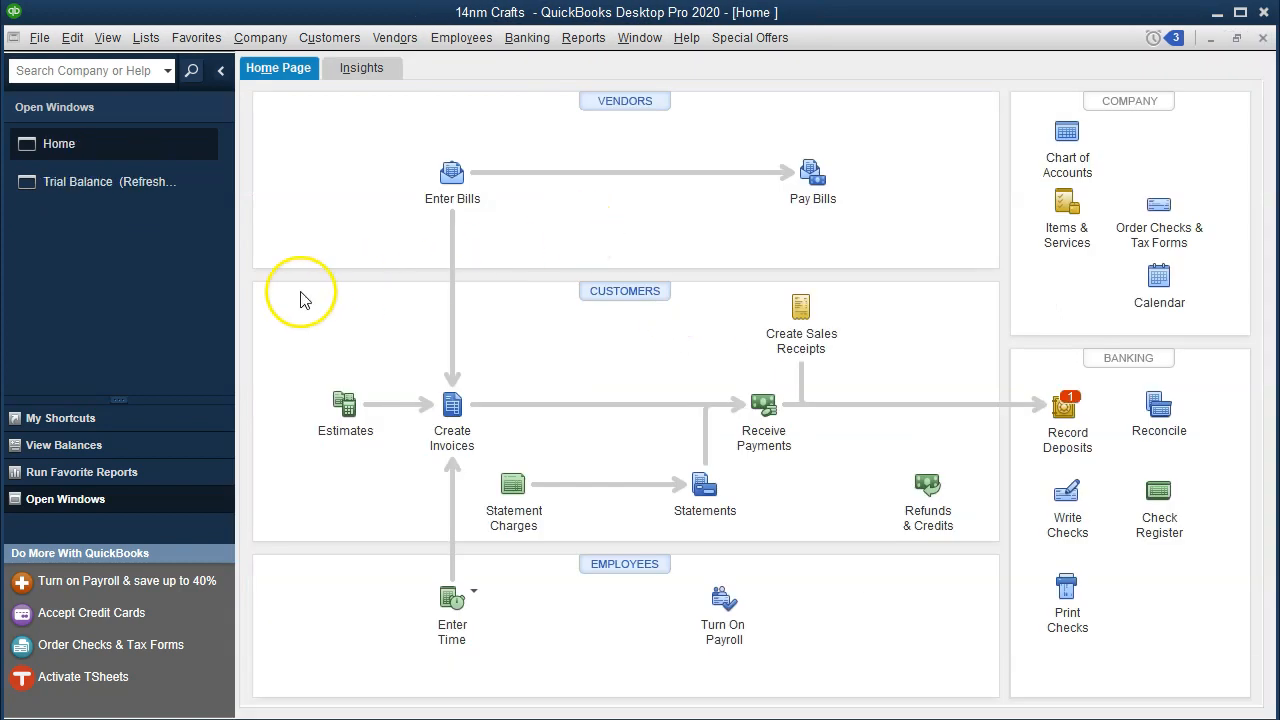
{"action": "left_click", "coordinate": [141, 182]}
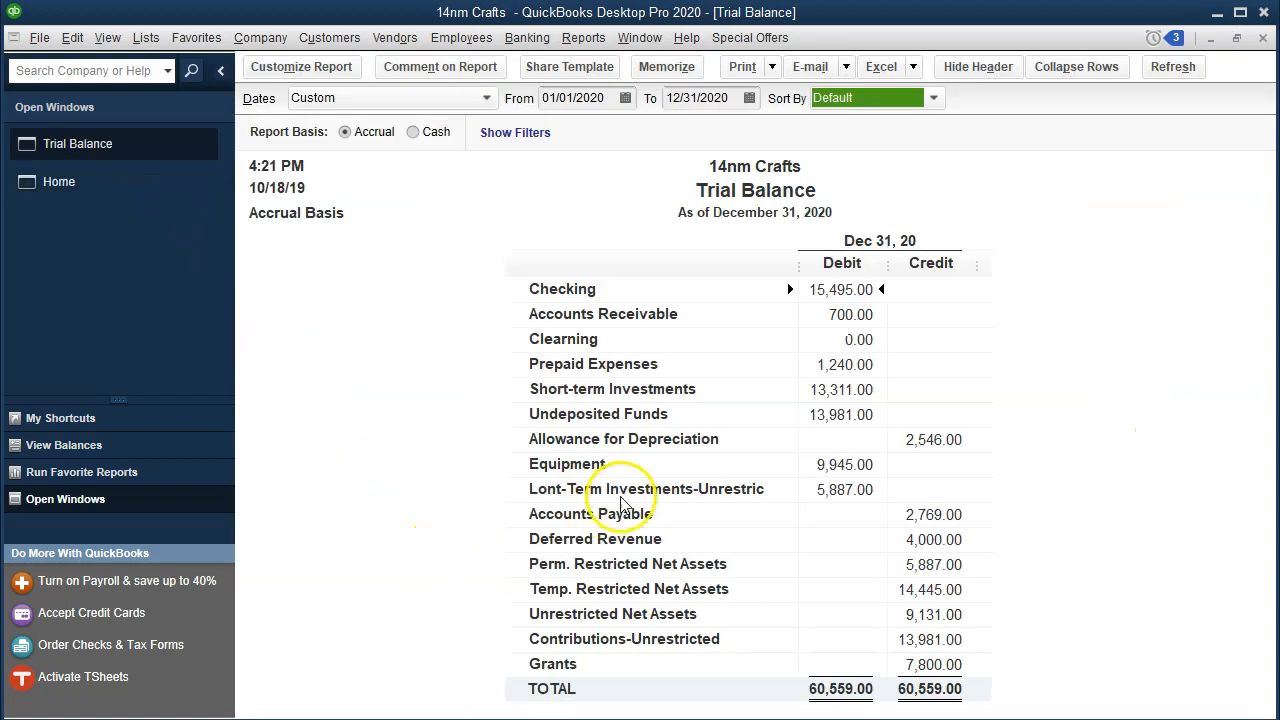
Step: Drill into the Contributions-Unrestricted balance in the trial balance and close the detail report
{"action": "left_click", "coordinate": [802, 421]}
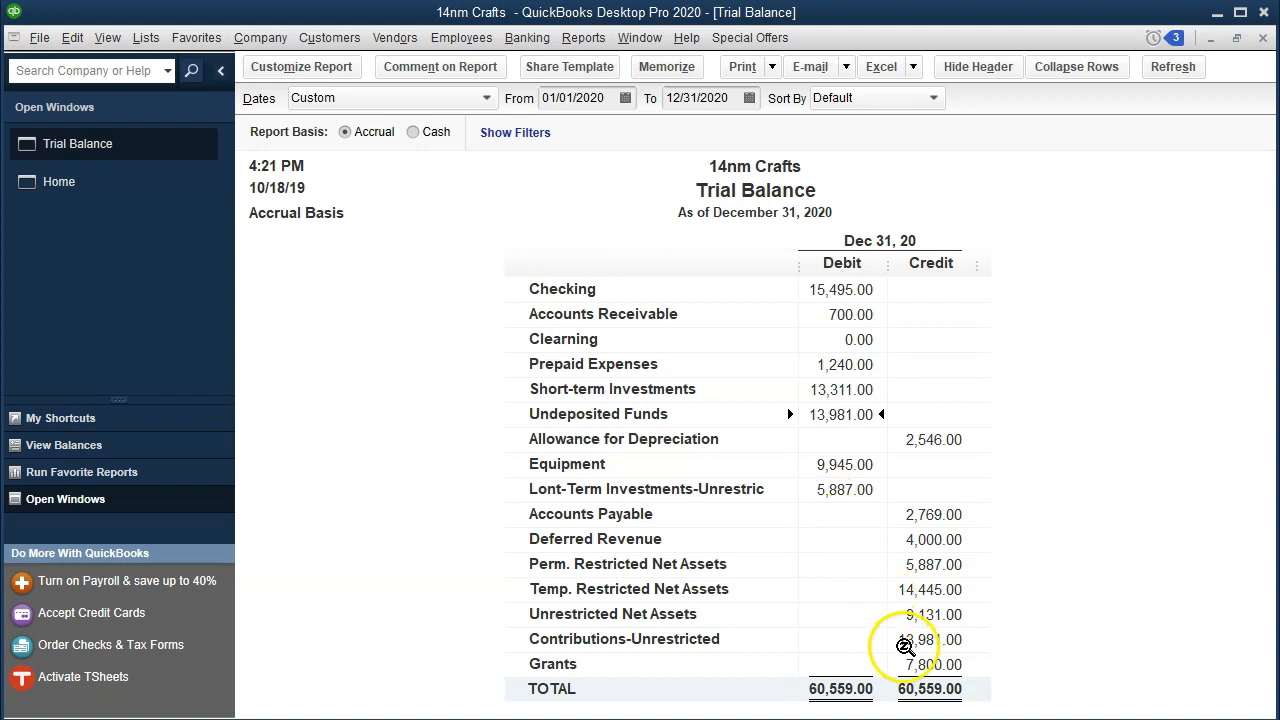
{"action": "double_click", "coordinate": [910, 639]}
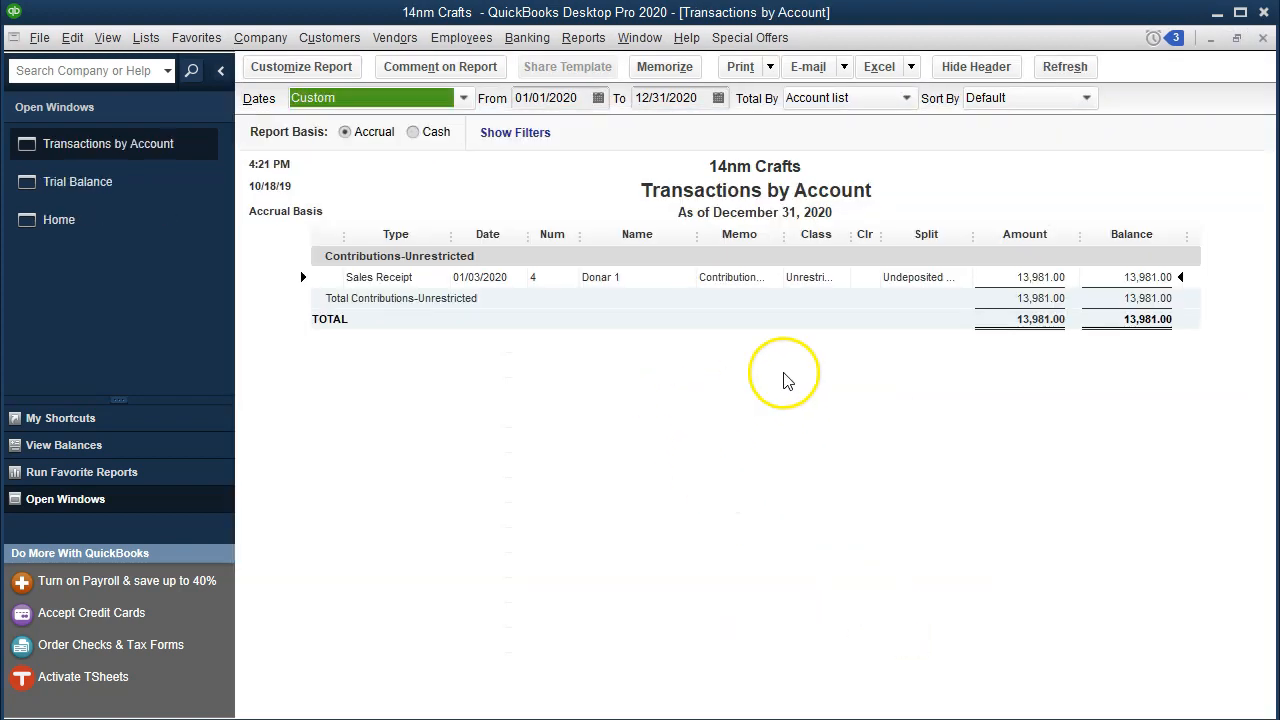
{"action": "left_click", "coordinate": [1263, 37]}
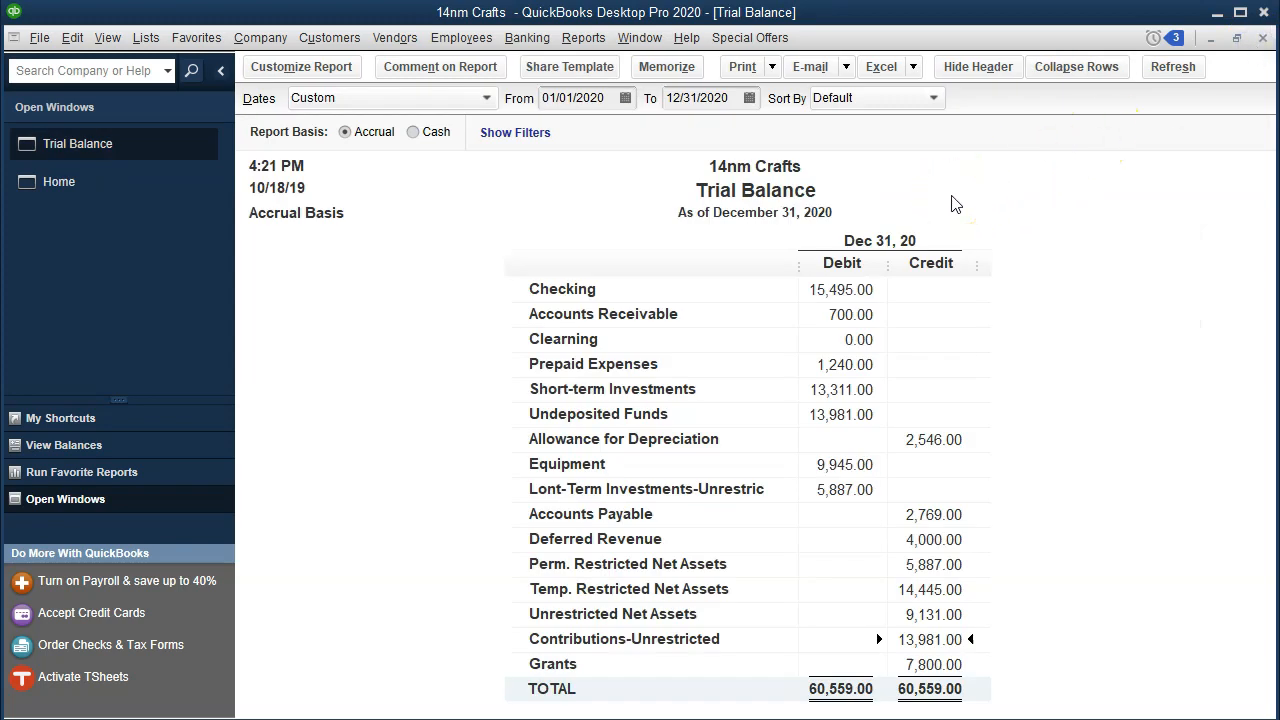
Step: Open the Profit & Loss by Class report for 01/01/2020 to 12/31/2020
{"action": "left_click", "coordinate": [584, 37]}
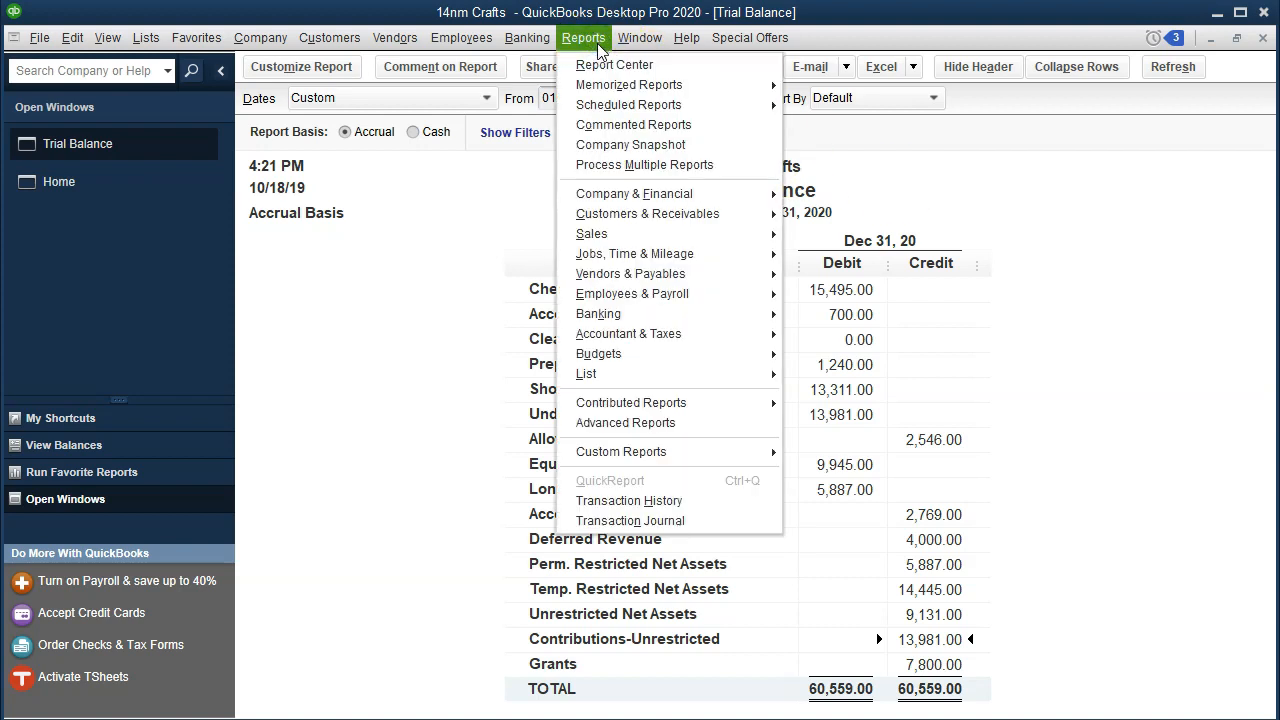
{"action": "mouse_move", "coordinate": [670, 203]}
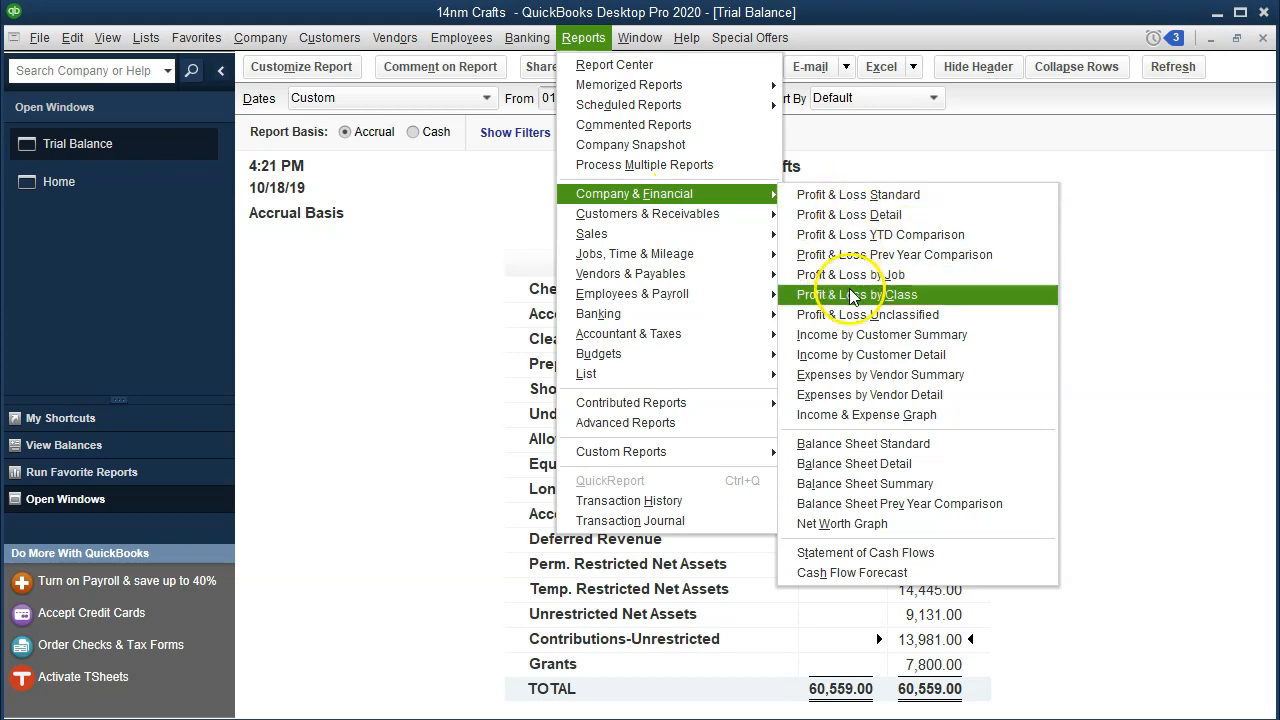
{"action": "left_click", "coordinate": [931, 297]}
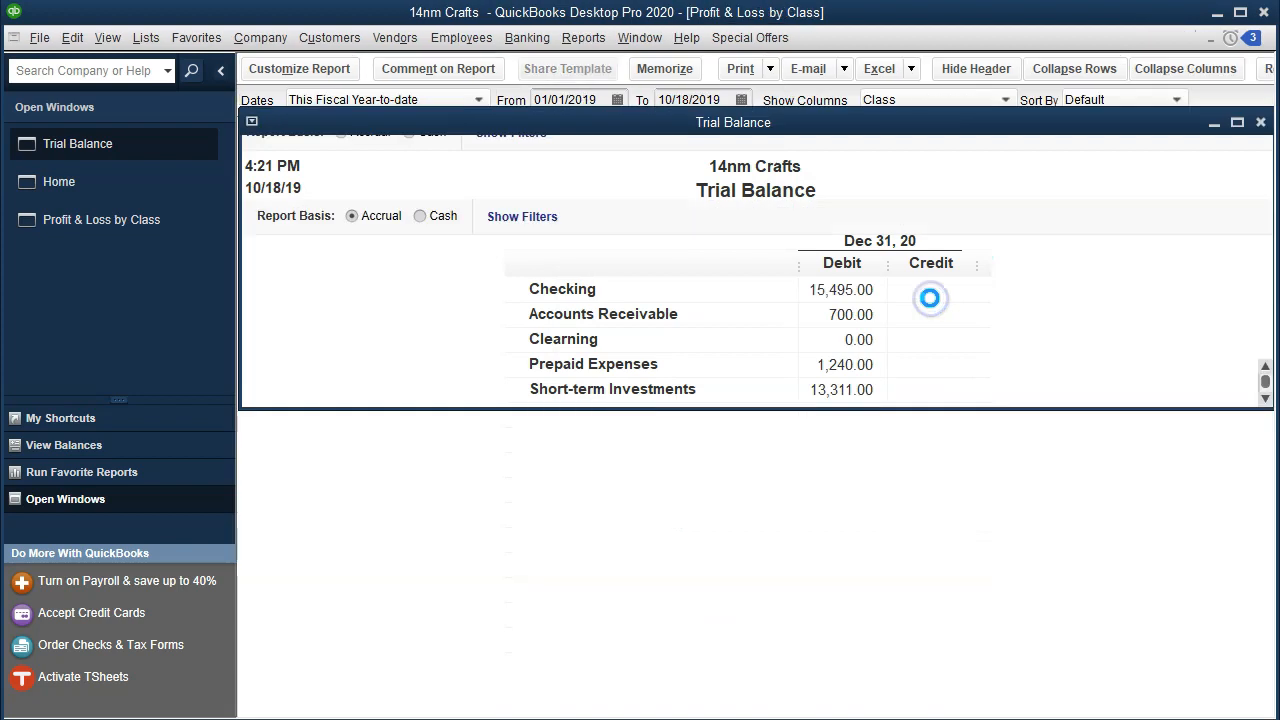
{"action": "key", "text": "Tab"}
{"action": "type", "text": "01012020"}
{"action": "key", "text": "Tab"}
{"action": "type", "text": "123"}
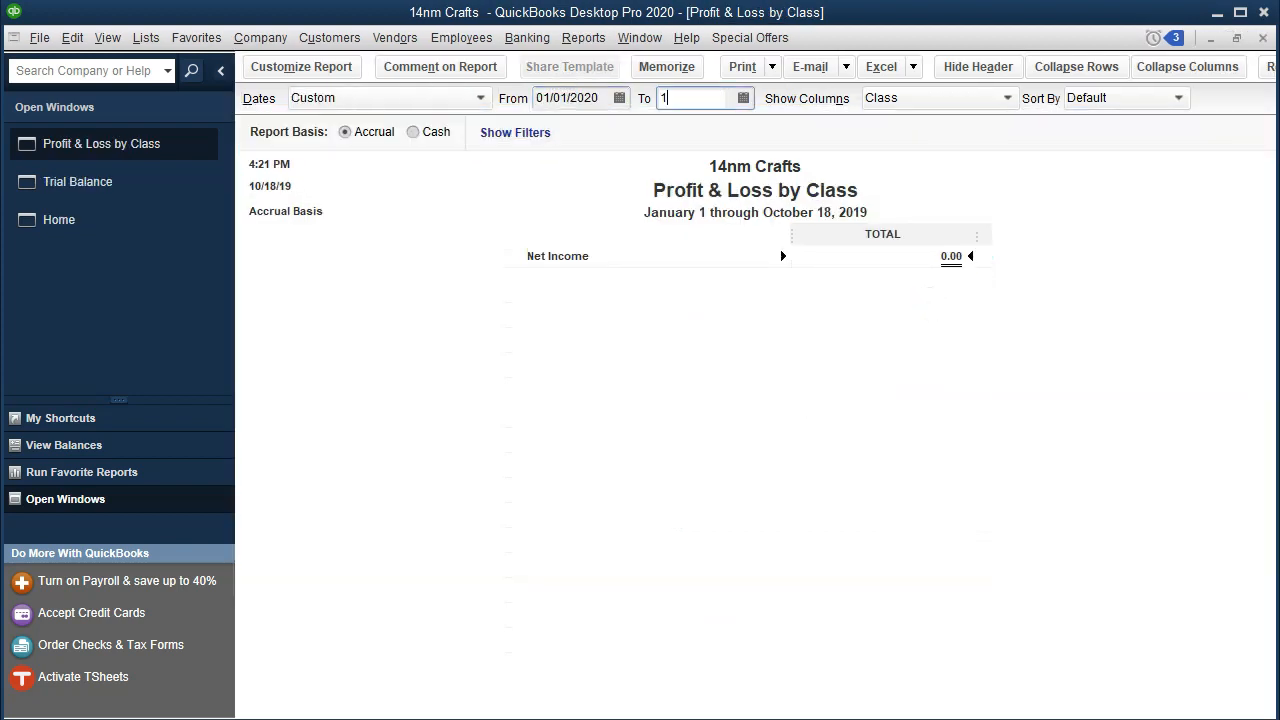
{"action": "key", "text": "Tab"}
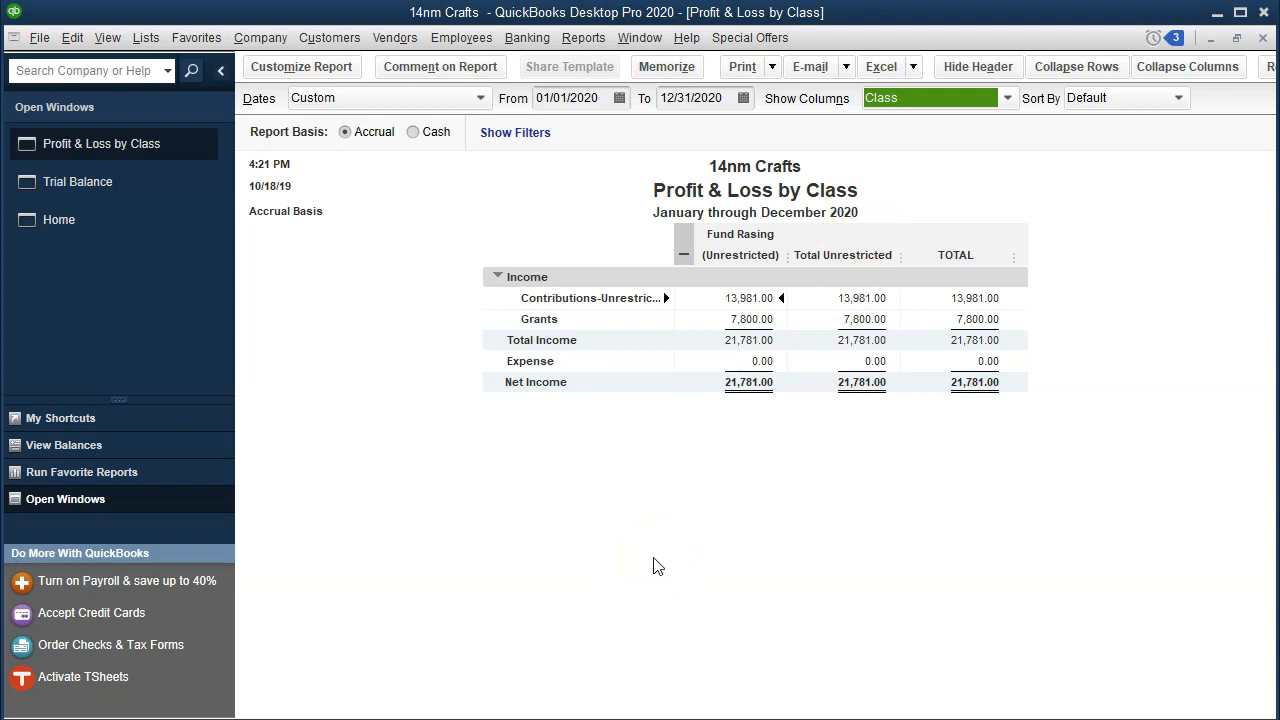
Step: Collapse the Profit & Loss by Class columns to the Unrestricted total and switch back to the Trial Balance report
{"action": "left_click", "coordinate": [683, 252]}
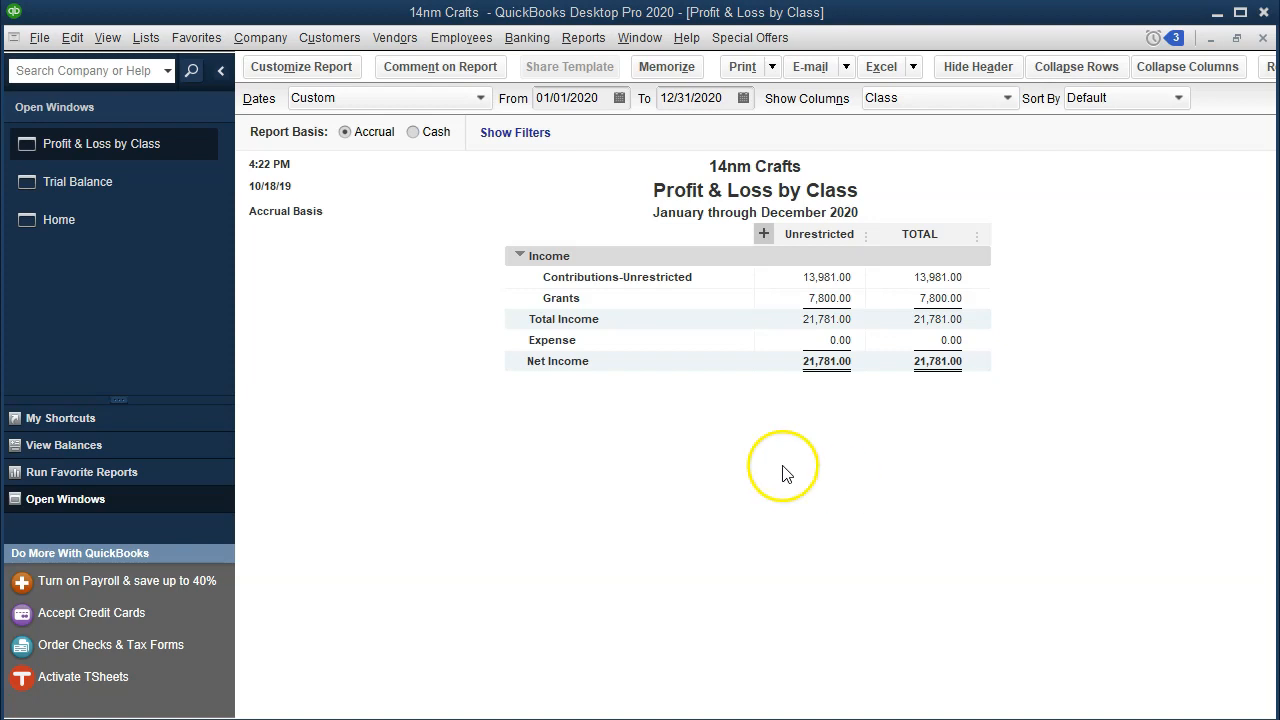
{"action": "left_click", "coordinate": [112, 184]}
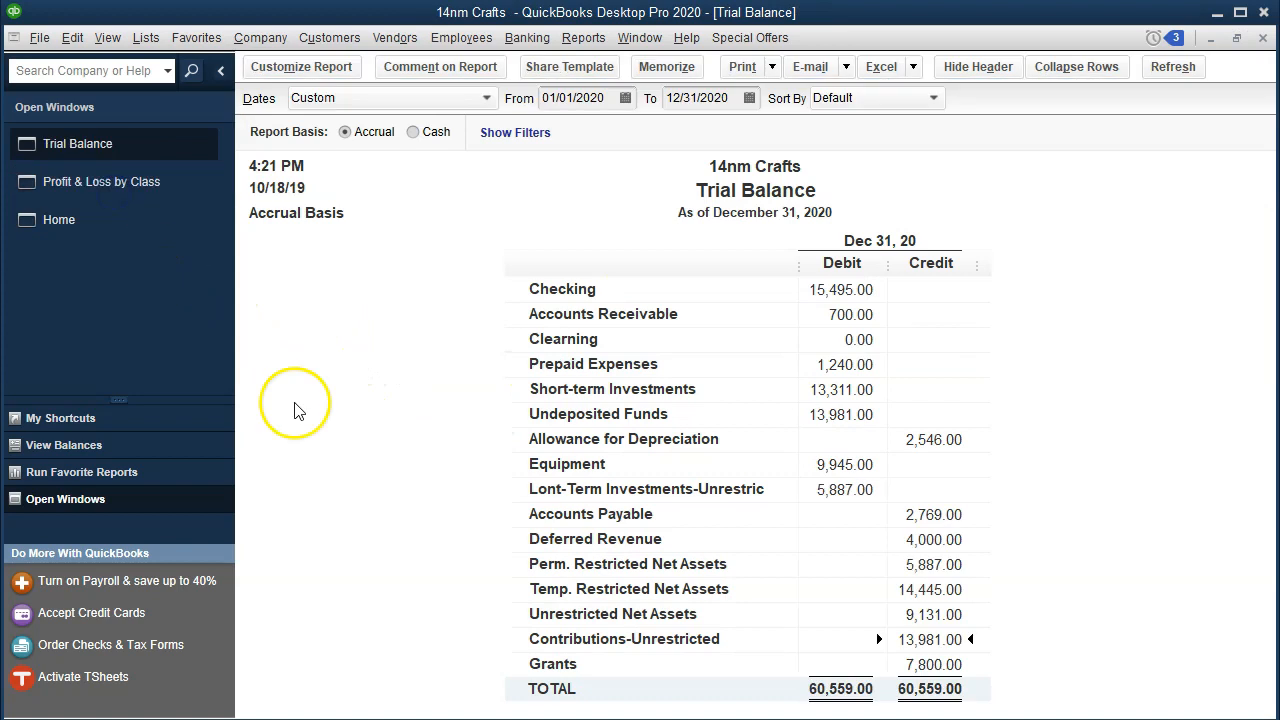
{"action": "left_click", "coordinate": [826, 410]}
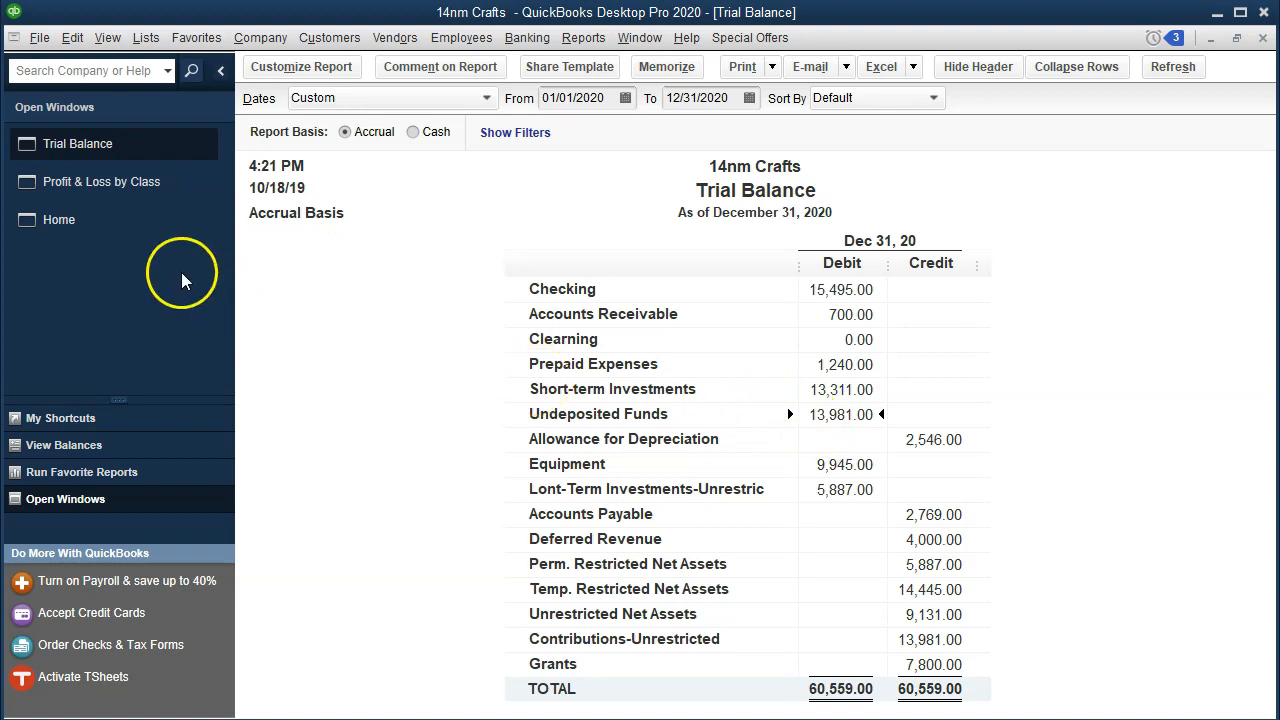
Step: Go to the Home page, then switch to the Excel worksheet and examine the membership dues figures and entries
{"action": "left_click", "coordinate": [125, 228]}
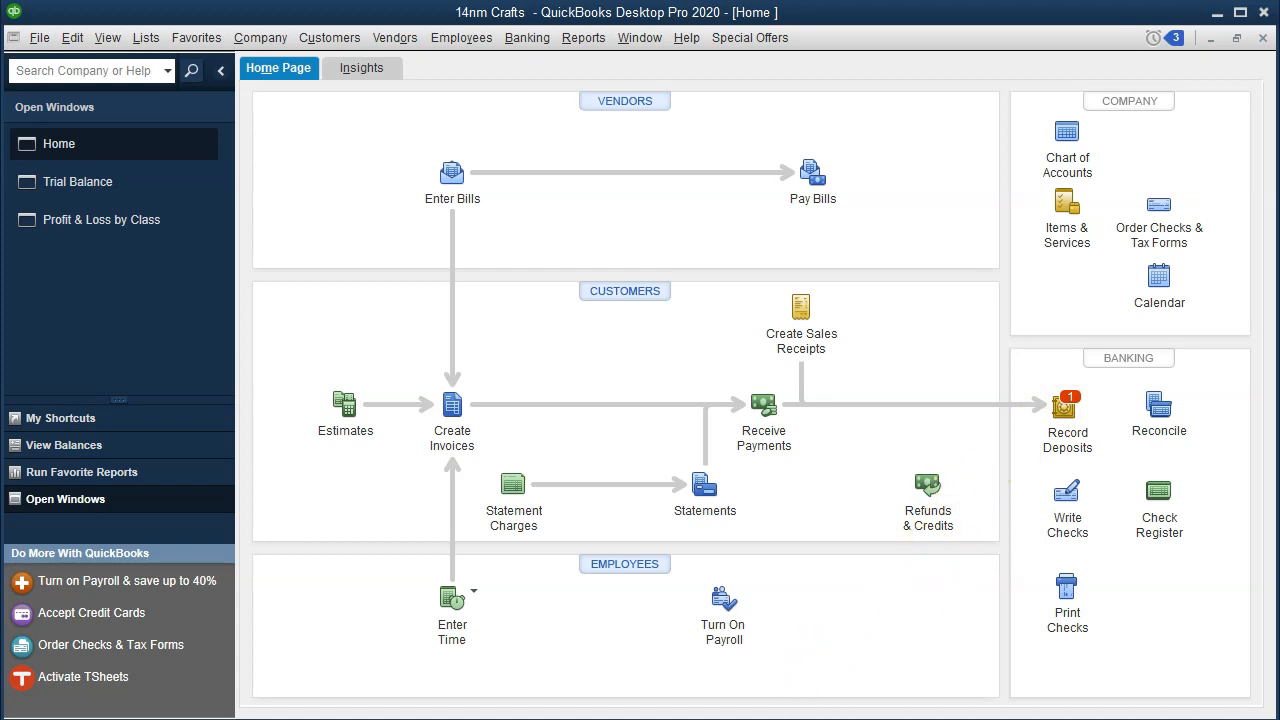
{"action": "left_click", "coordinate": [640, 700]}
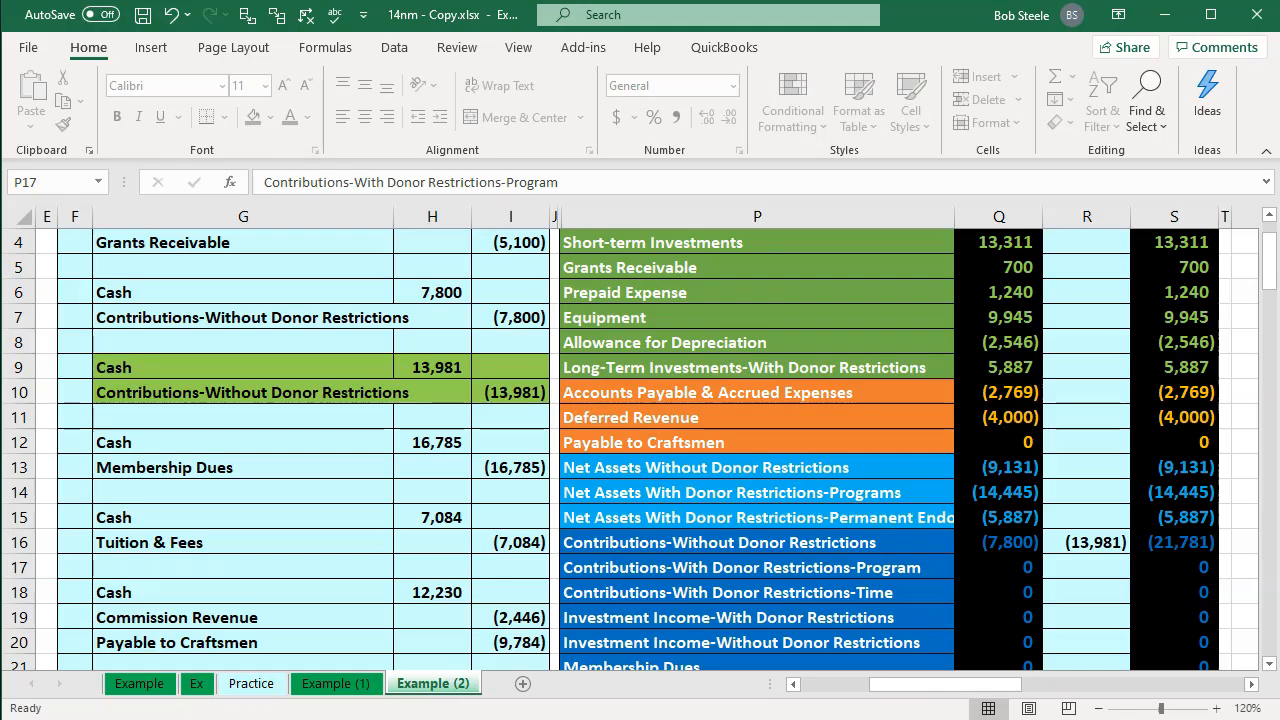
{"action": "left_click", "coordinate": [433, 590]}
{"action": "left_click", "coordinate": [197, 450]}
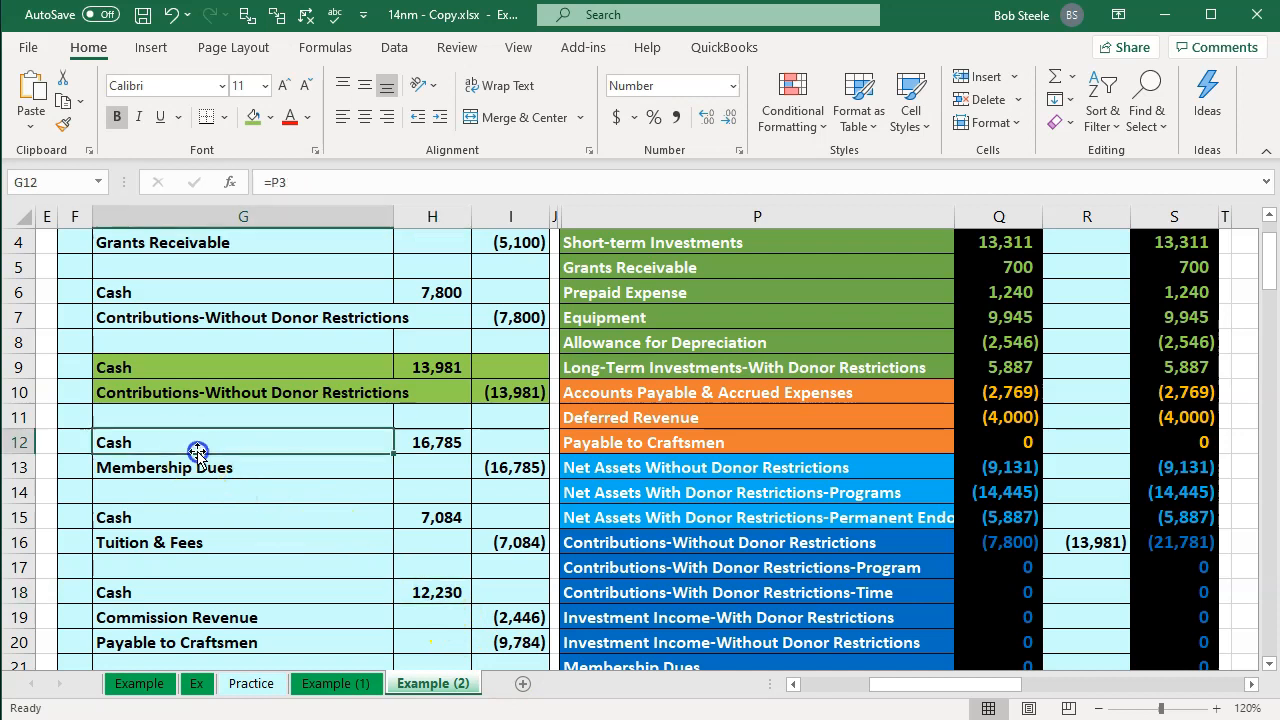
{"action": "key", "text": "Left"}
{"action": "key", "text": "Left"}
{"action": "key", "text": "Left"}
{"action": "key", "text": "Left"}
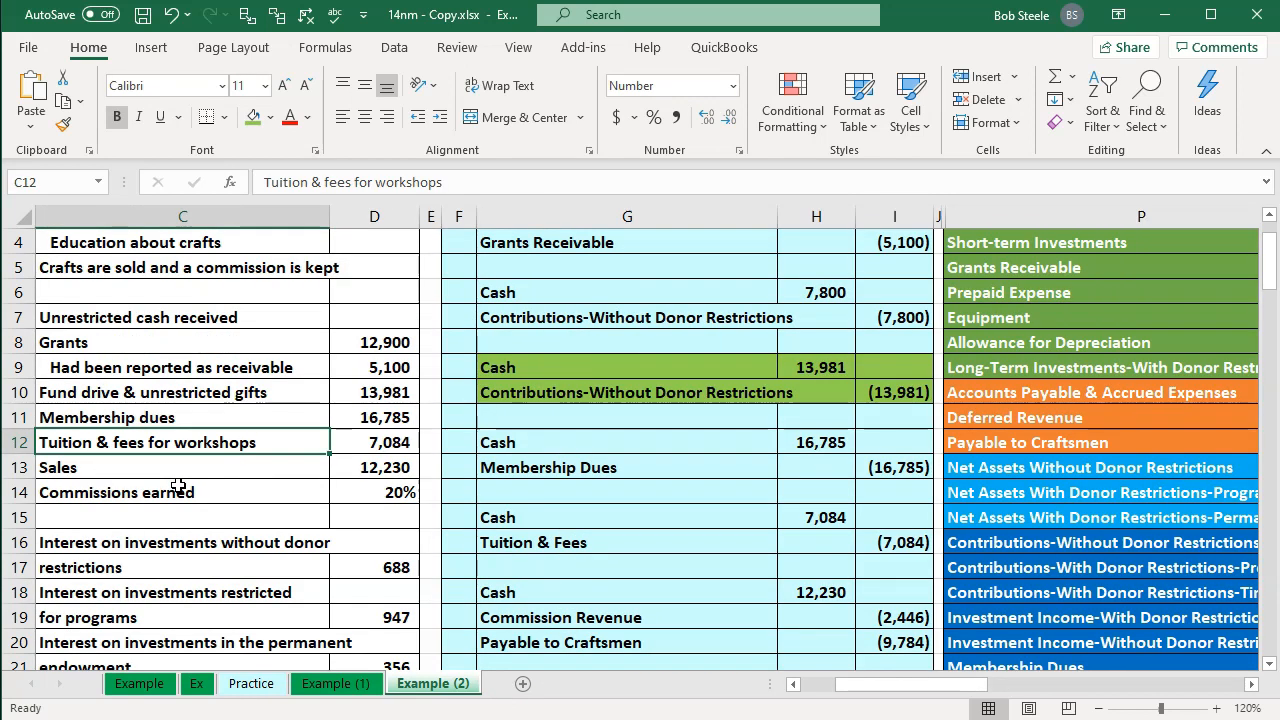
{"action": "key", "text": "Up"}
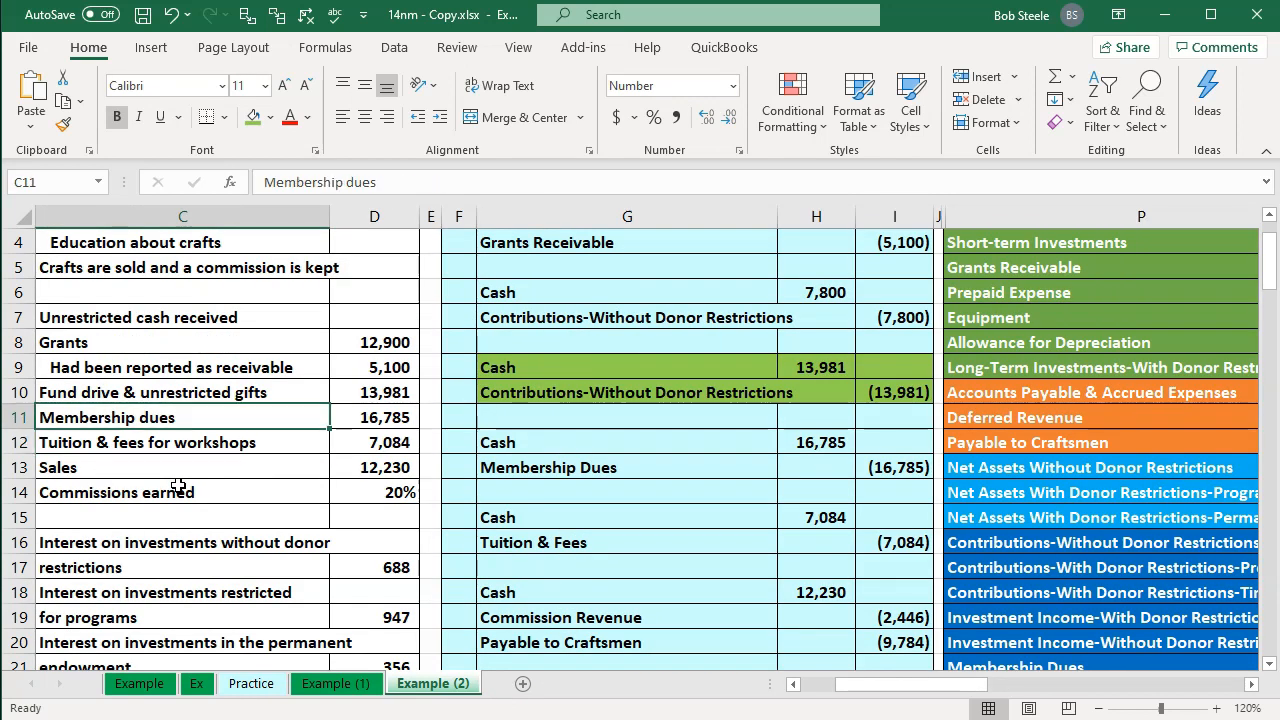
{"action": "key", "text": "Right"}
{"action": "key", "text": "Right"}
{"action": "key", "text": "Right"}
{"action": "key", "text": "Right"}
{"action": "key", "text": "Right"}
{"action": "key", "text": "Right"}
{"action": "key", "text": "Right"}
{"action": "key", "text": "Right"}
{"action": "key", "text": "Right"}
{"action": "key", "text": "Right"}
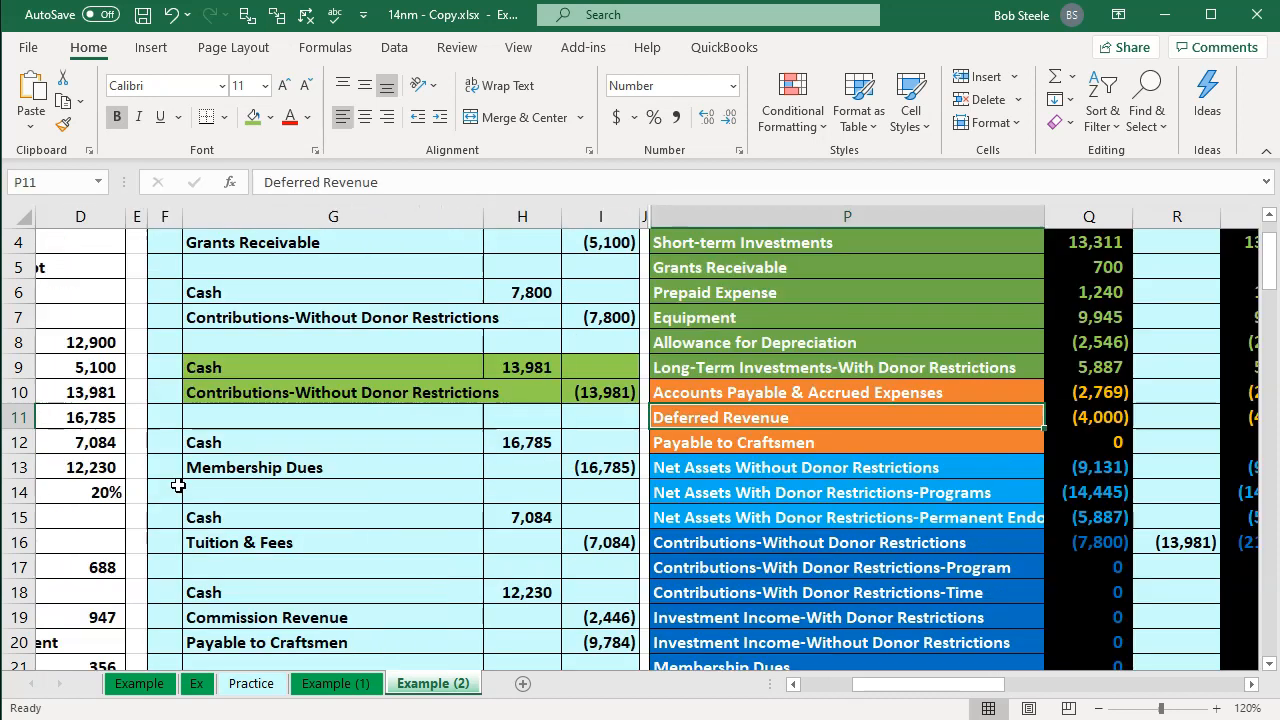
Step: Highlight the Cash and Membership Dues journal entry rows in green
{"action": "left_click_drag", "start_coordinate": [268, 438], "coordinate": [591, 463]}
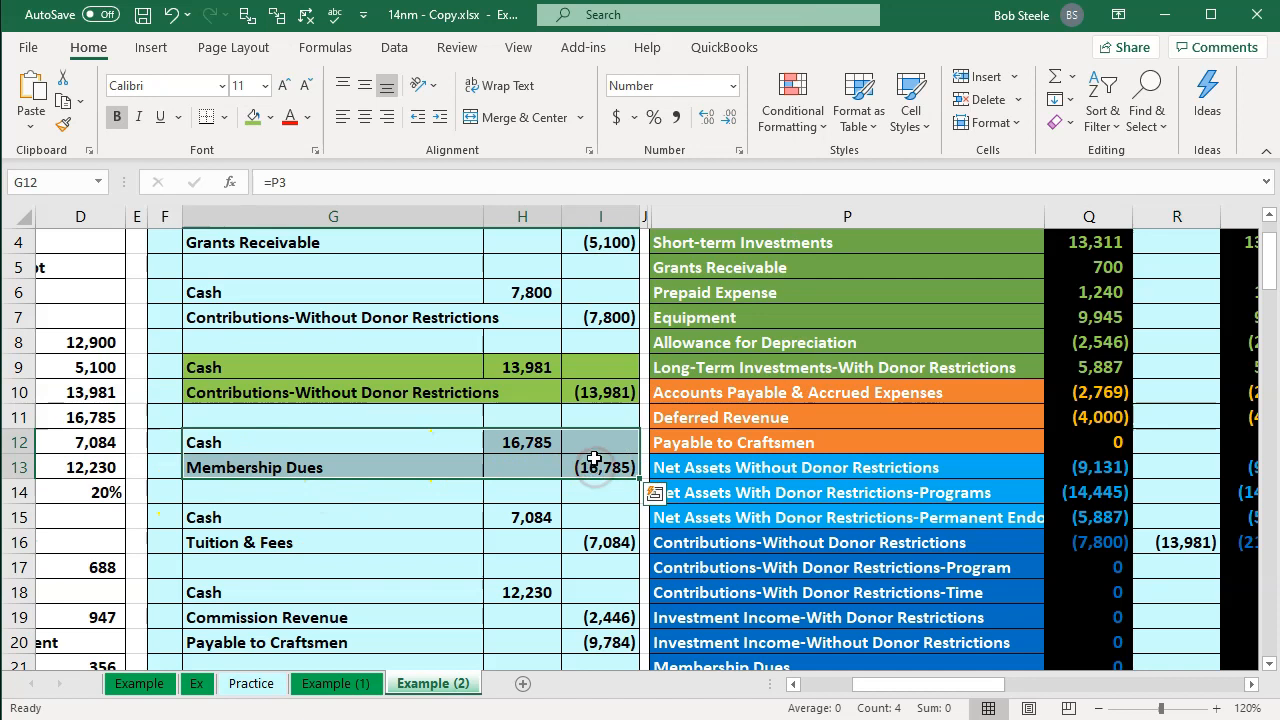
{"action": "right_click", "coordinate": [596, 446]}
{"action": "left_click", "coordinate": [677, 499]}
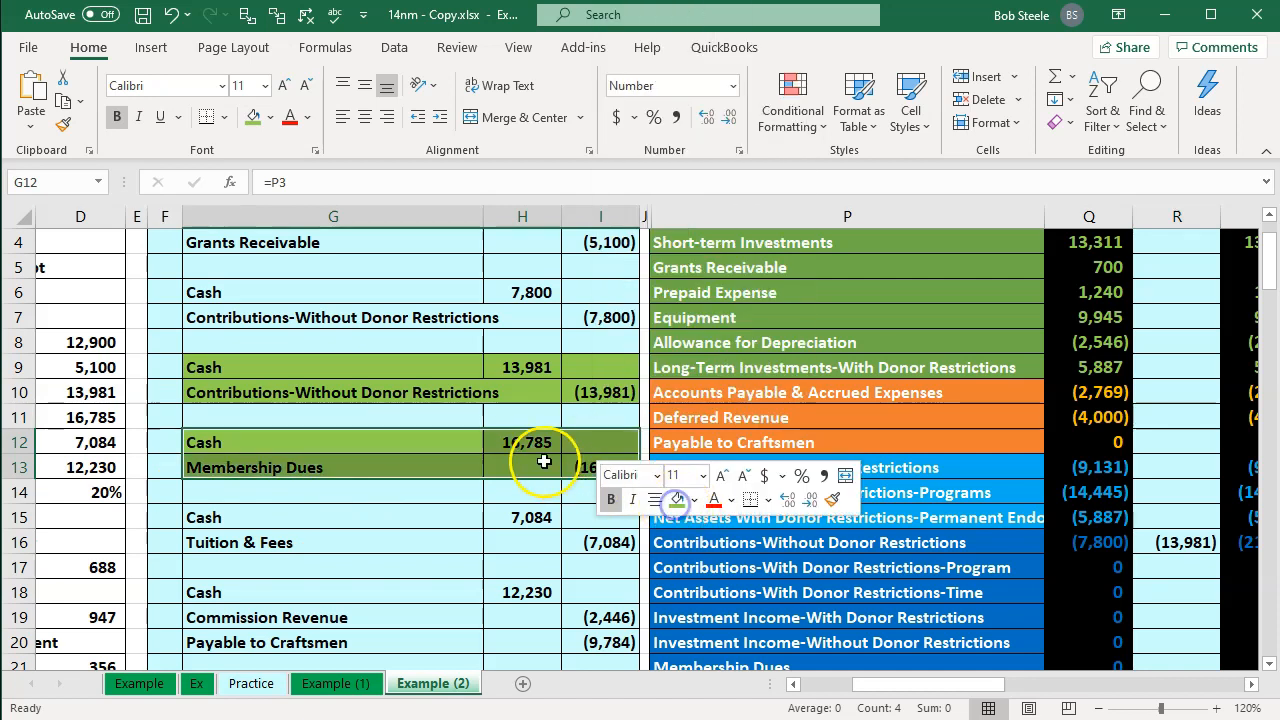
{"action": "left_click", "coordinate": [545, 462]}
Step: Add the membership dues cash debit to the Cash adjustment formula, making it =H9+H12
{"action": "key", "text": "Right"}
{"action": "key", "text": "Right"}
{"action": "key", "text": "Right"}
{"action": "key", "text": "Right"}
{"action": "key", "text": "Up"}
{"action": "key", "text": "Up"}
{"action": "key", "text": "Up"}
{"action": "key", "text": "Up"}
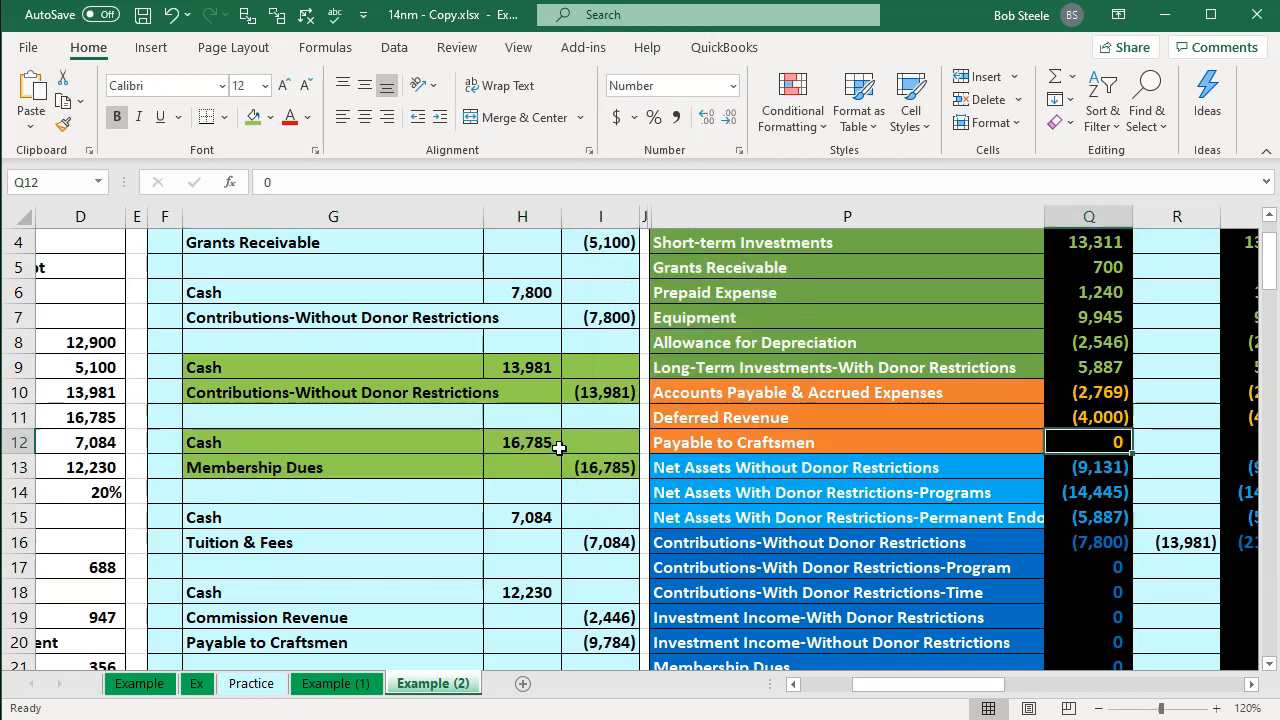
{"action": "key", "text": "Up"}
{"action": "key", "text": "Up"}
{"action": "key", "text": "Up"}
{"action": "key", "text": "Up"}
{"action": "key", "text": "Up"}
{"action": "key", "text": "Up"}
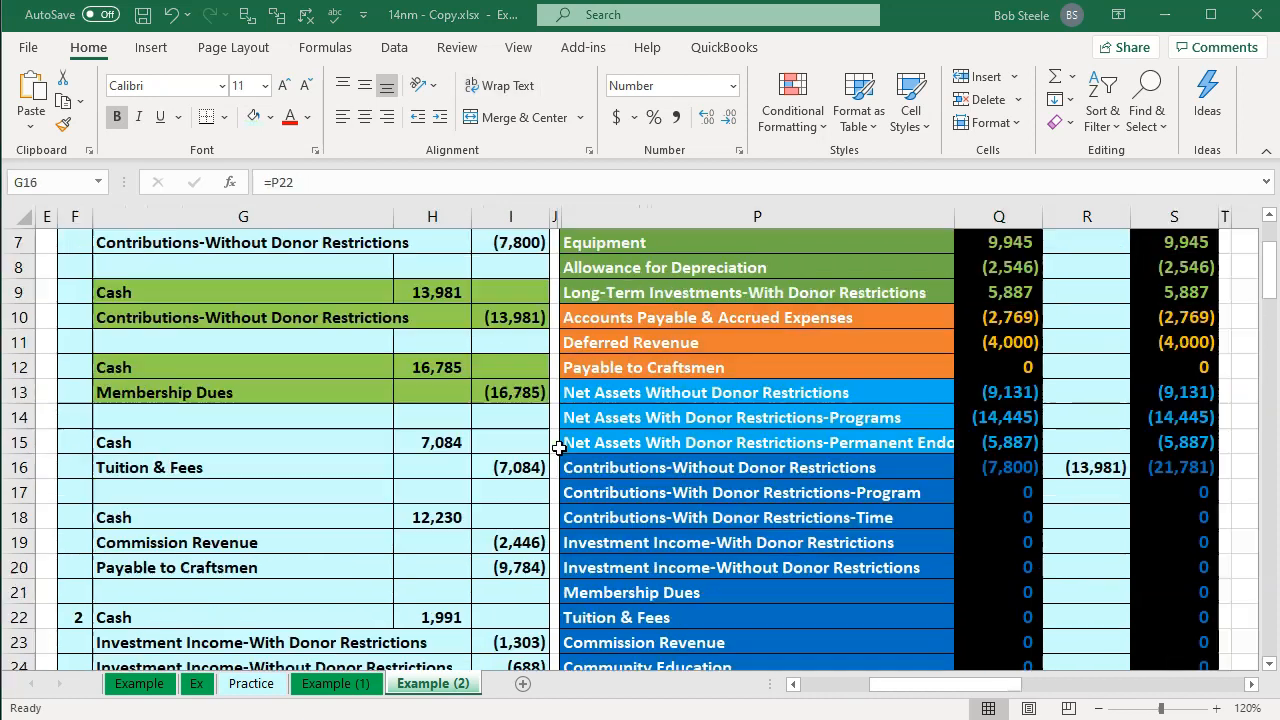
{"action": "scroll", "coordinate": [992, 563], "scroll_direction": "up", "scroll_amount": 1}
{"action": "scroll", "coordinate": [992, 563], "scroll_direction": "up", "scroll_amount": 1}
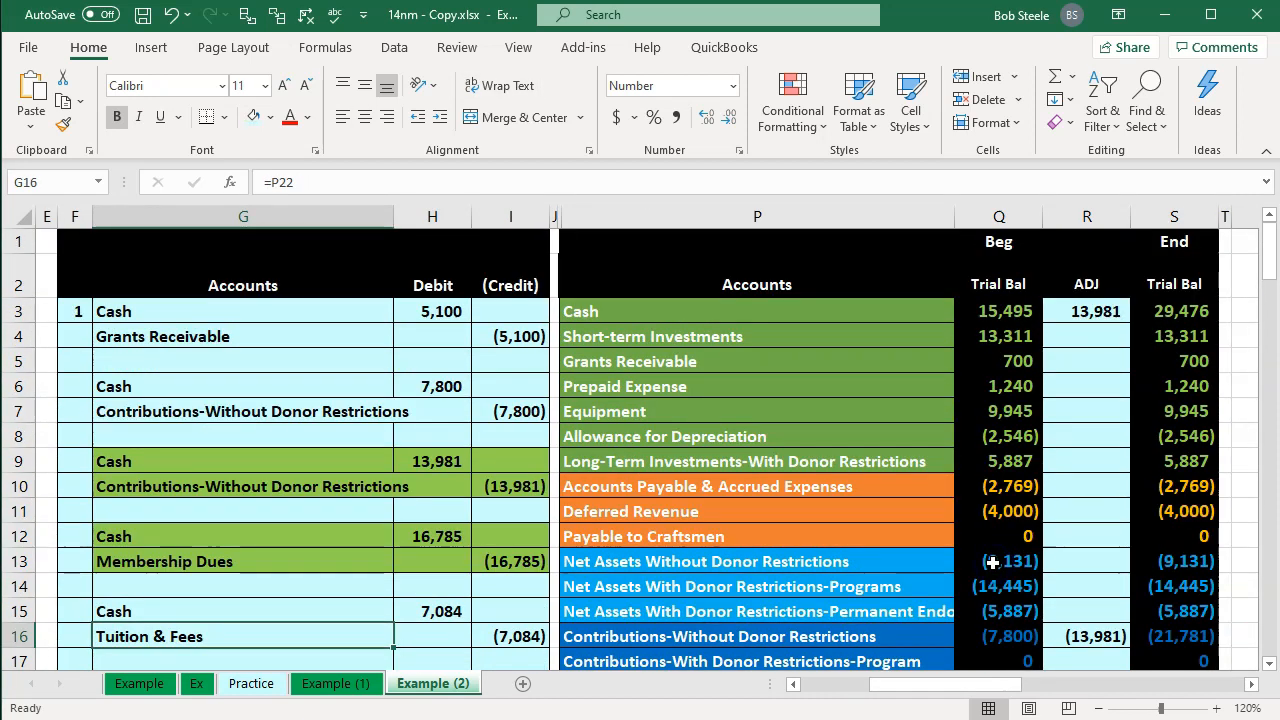
{"action": "double_click", "coordinate": [1086, 312]}
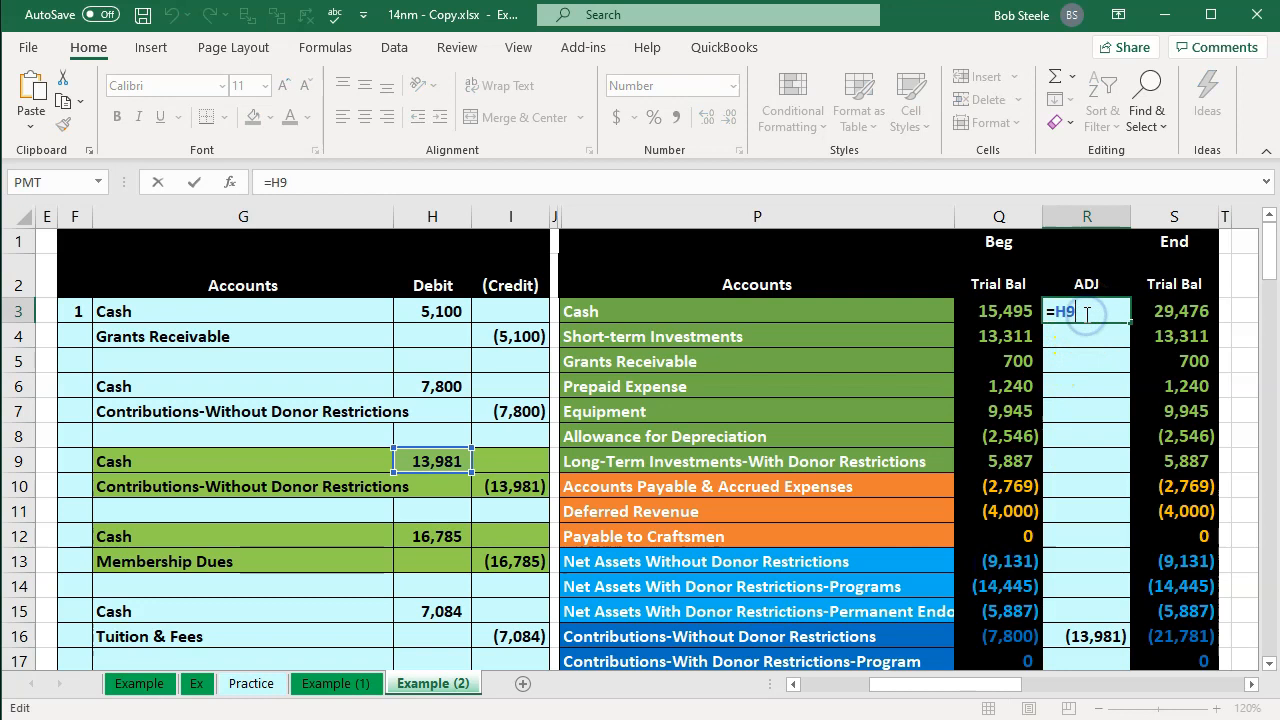
{"action": "type", "text": "+"}
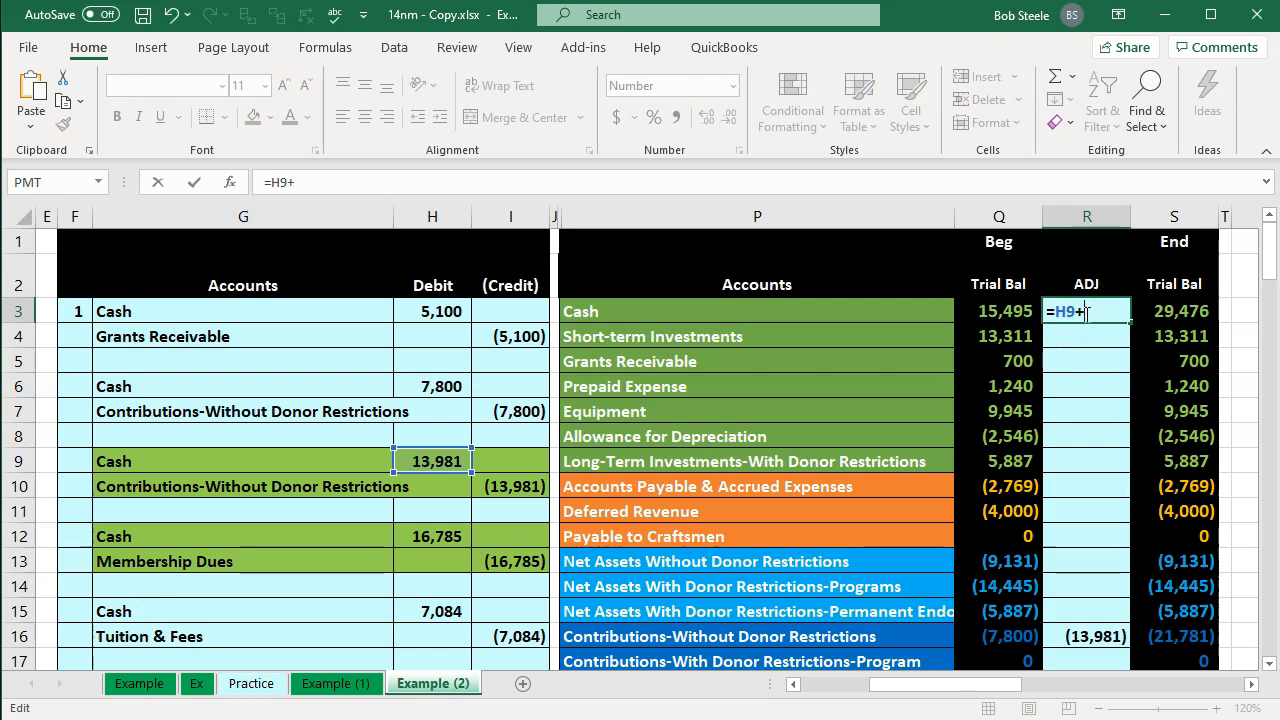
{"action": "left_click", "coordinate": [434, 536]}
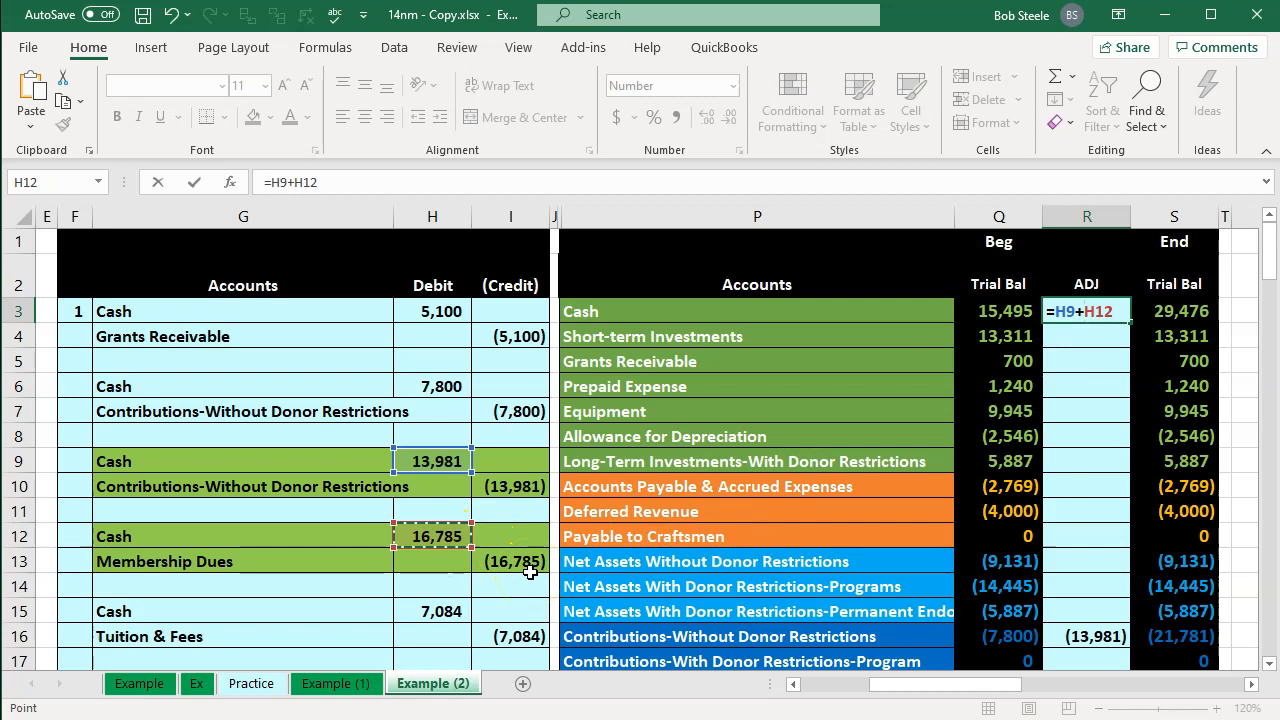
{"action": "key", "text": "Return"}
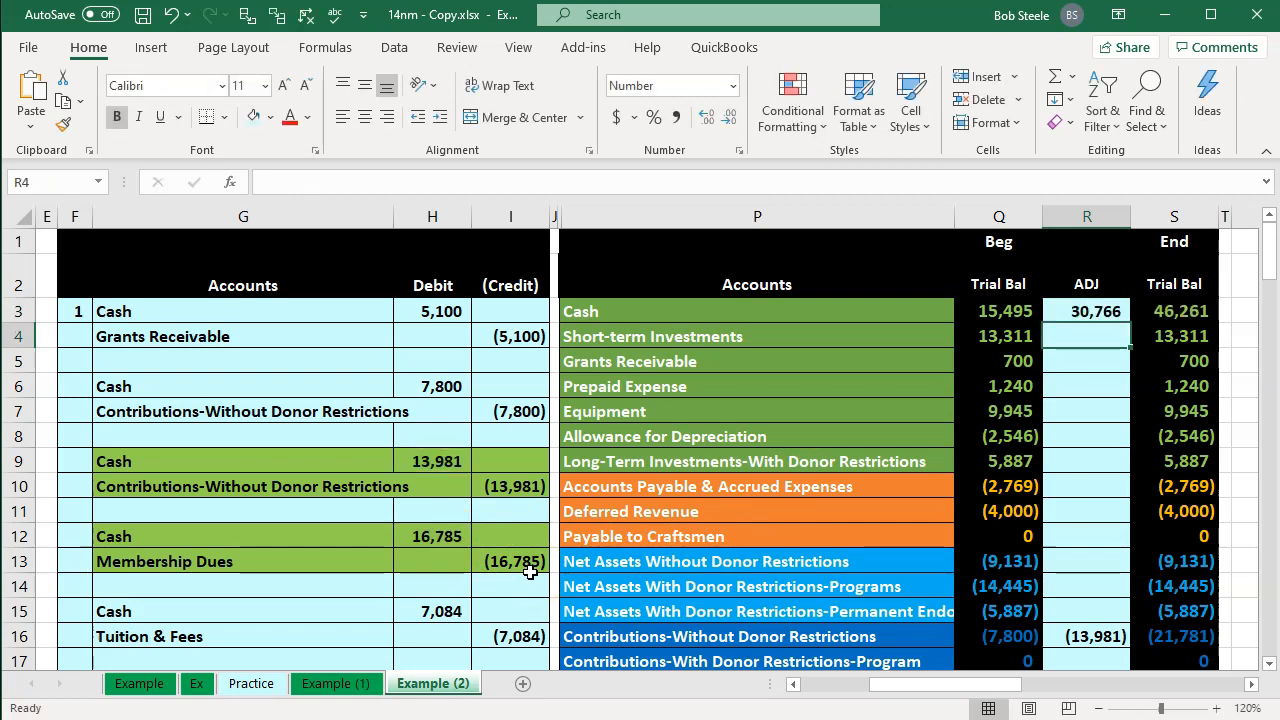
Step: Link the Membership Dues adjustment cell to the membership dues credit in the journal entry
{"action": "scroll", "coordinate": [530, 571], "scroll_direction": "down", "scroll_amount": 2}
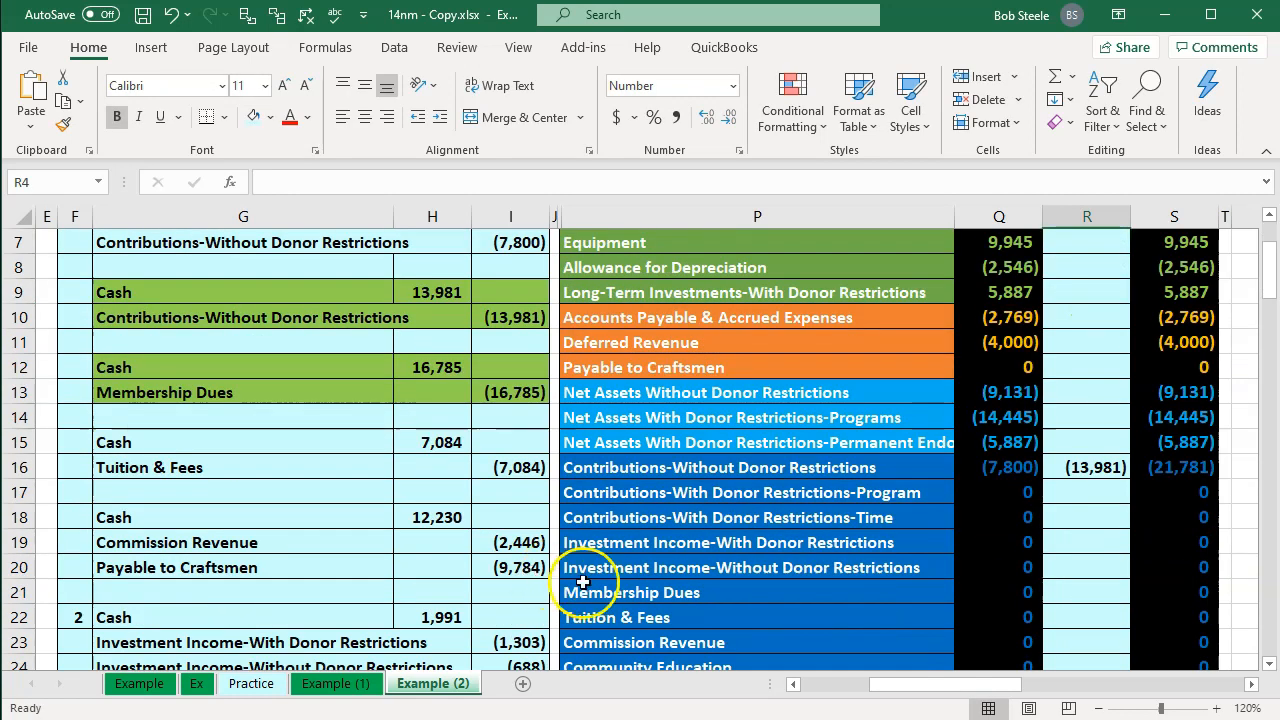
{"action": "left_click", "coordinate": [686, 593]}
{"action": "key", "text": "Right"}
{"action": "key", "text": "Right"}
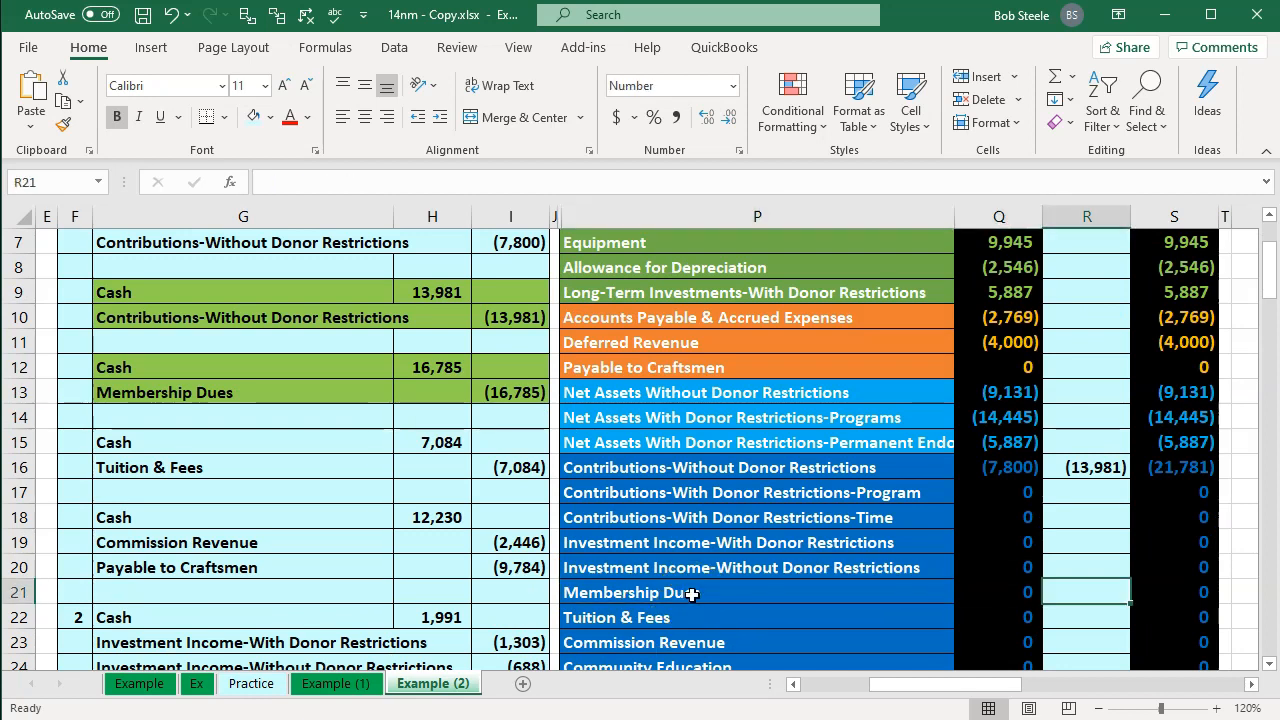
{"action": "type", "text": "="}
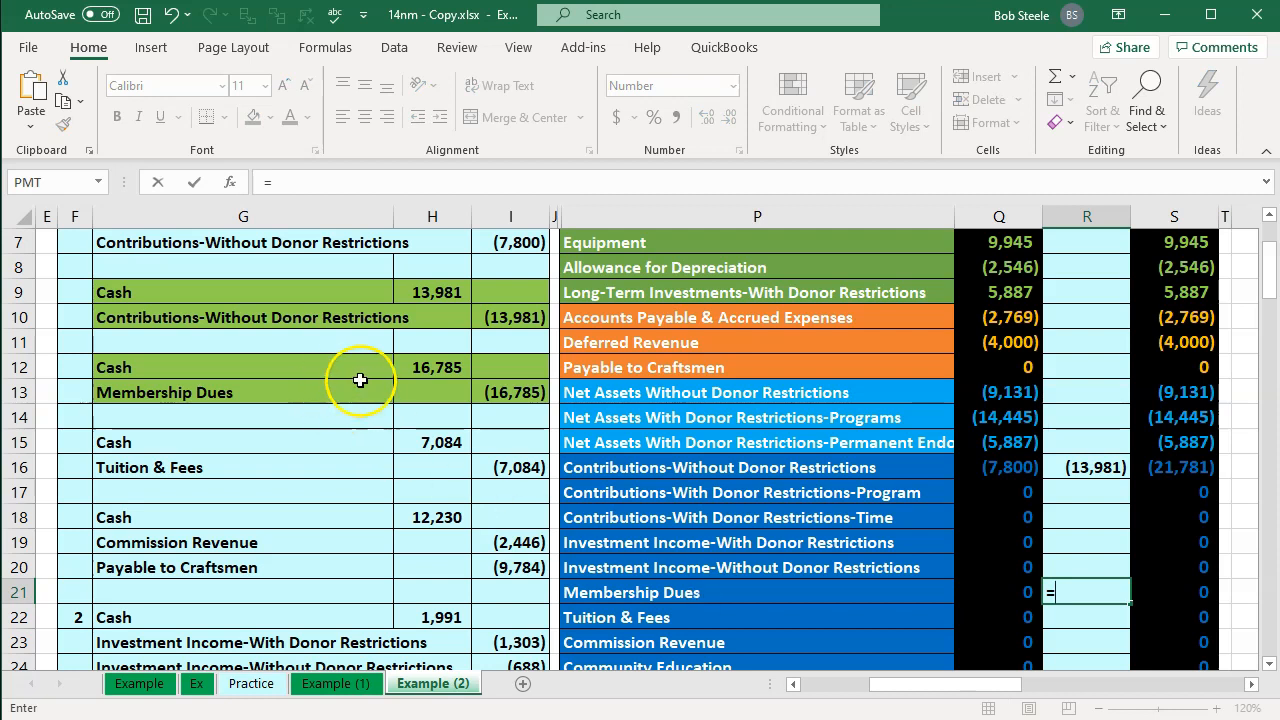
{"action": "left_click", "coordinate": [520, 383]}
{"action": "key", "text": "Return"}
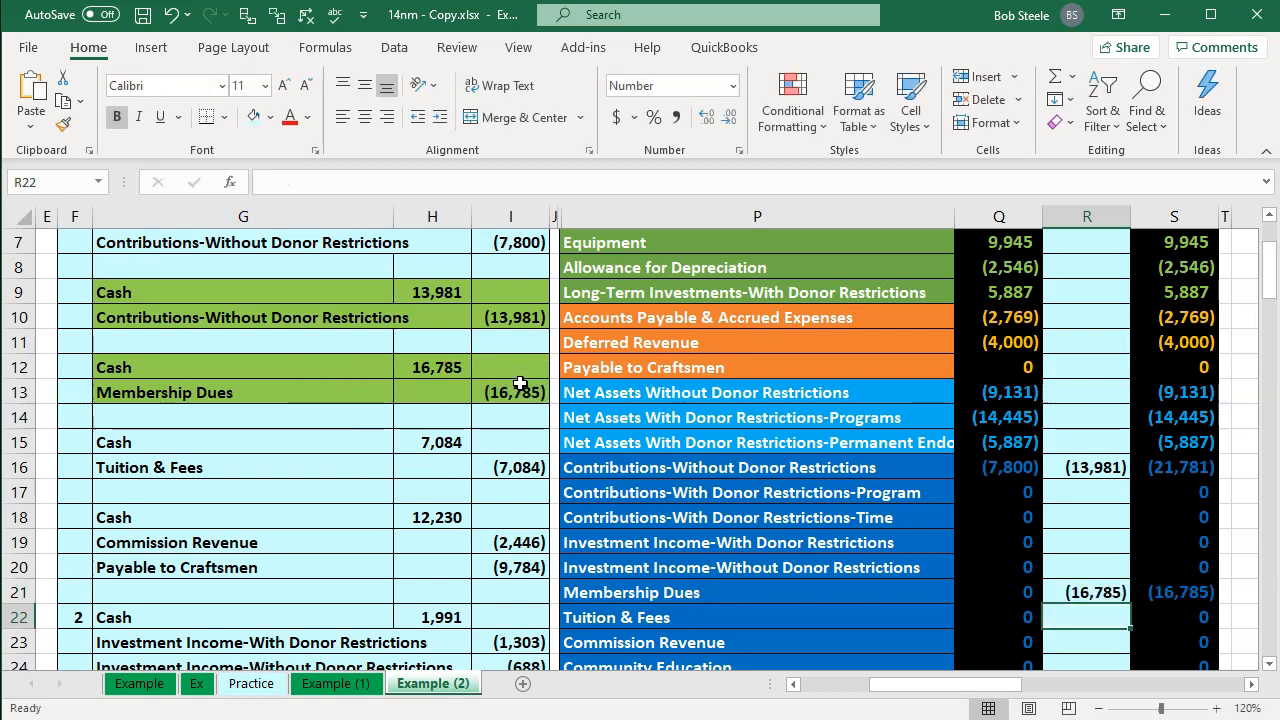
{"action": "key", "text": "Up"}
{"action": "key", "text": "Right"}
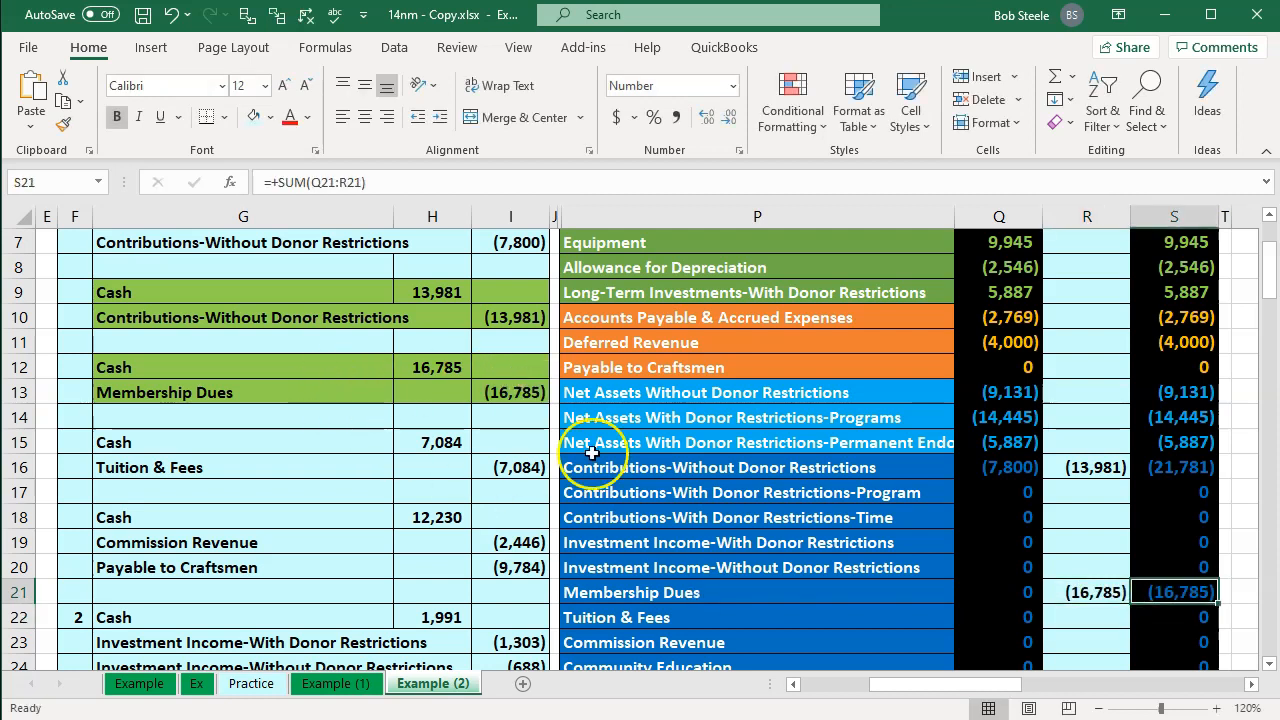
{"action": "scroll", "coordinate": [1000, 503], "scroll_direction": "down", "scroll_amount": 1}
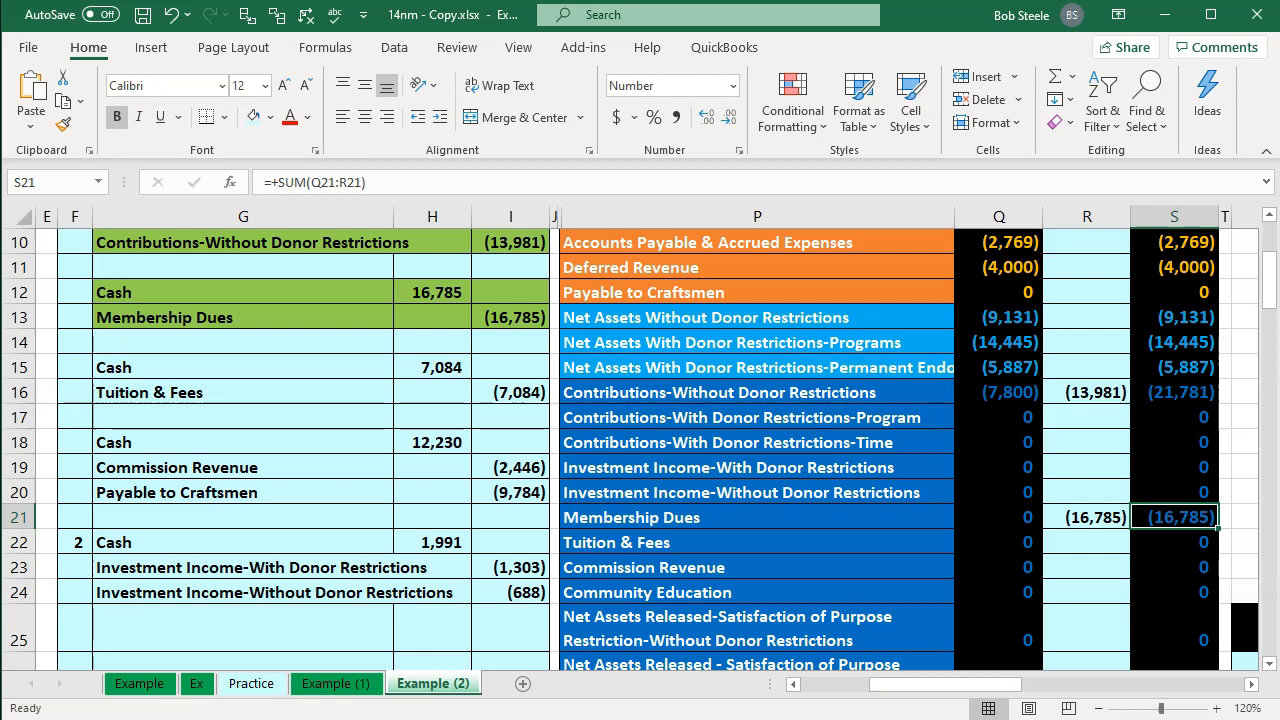
Step: Return to QuickBooks, open a new sales receipt and quick-add Member 1 as the customer
{"action": "left_click", "coordinate": [908, 718]}
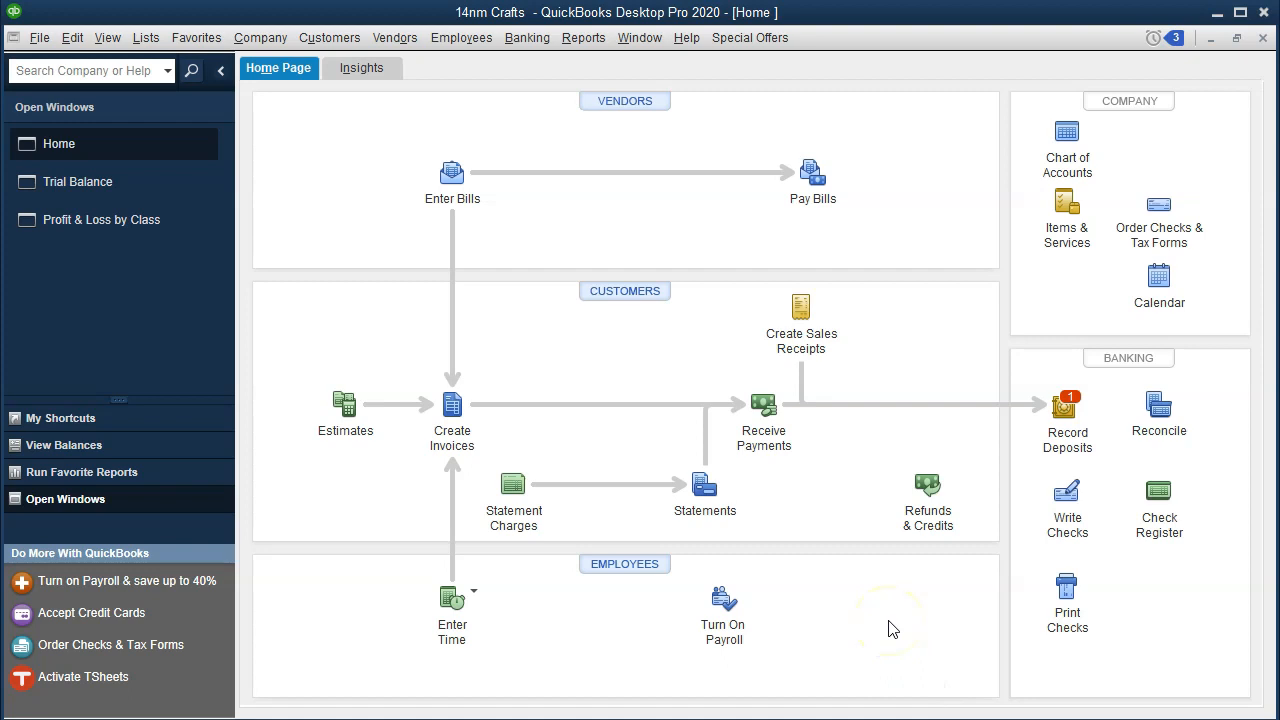
{"action": "left_click", "coordinate": [811, 352]}
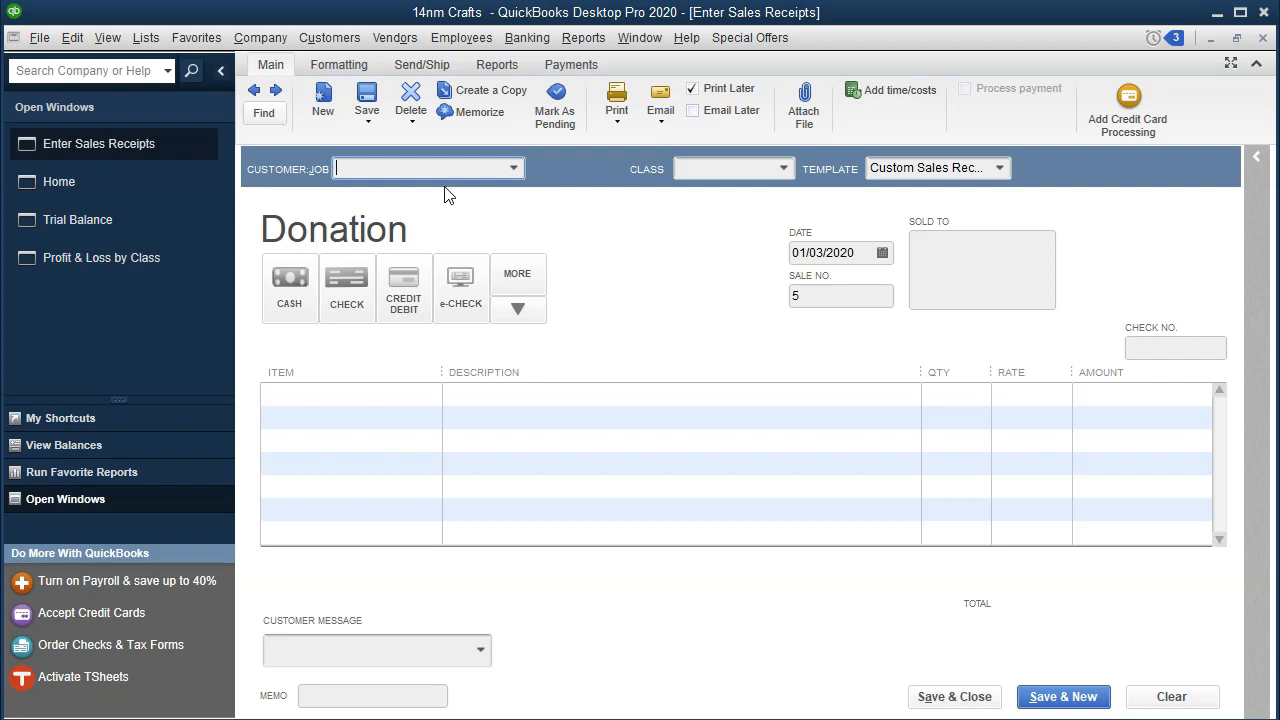
{"action": "left_click", "coordinate": [394, 166]}
{"action": "type", "text": "Member"}
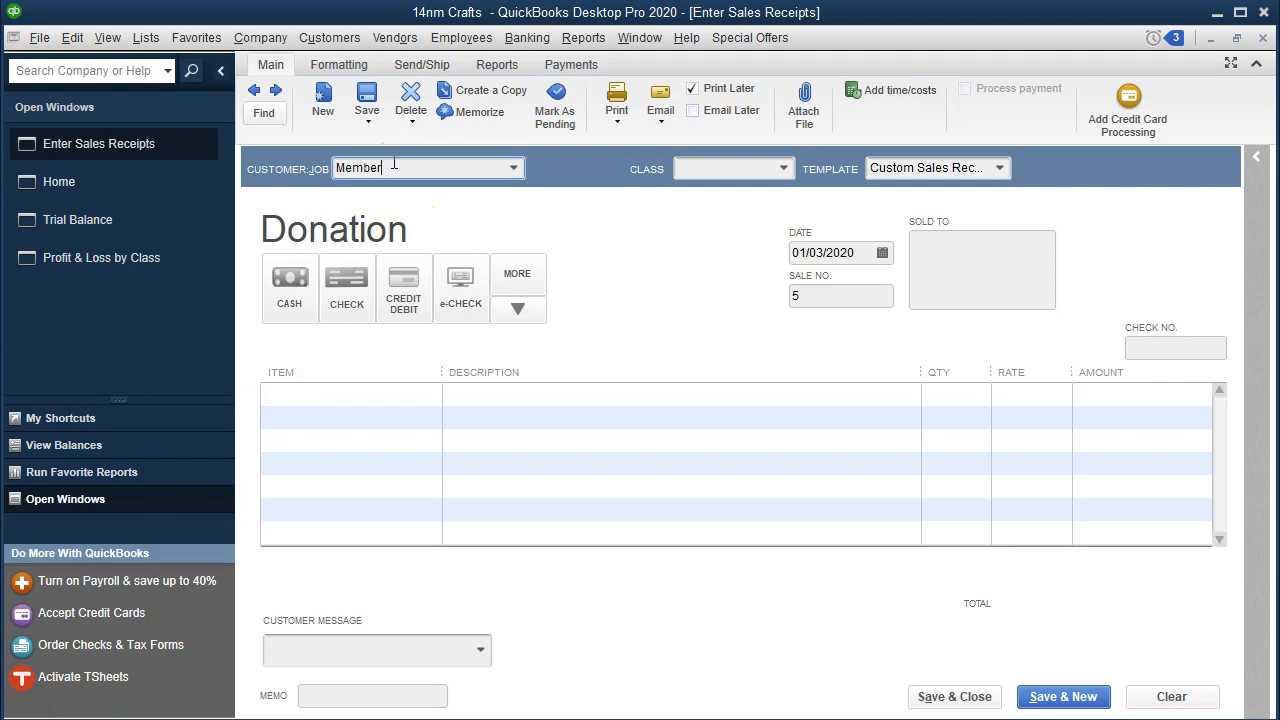
{"action": "type", "text": " 1"}
{"action": "key", "text": "Tab"}
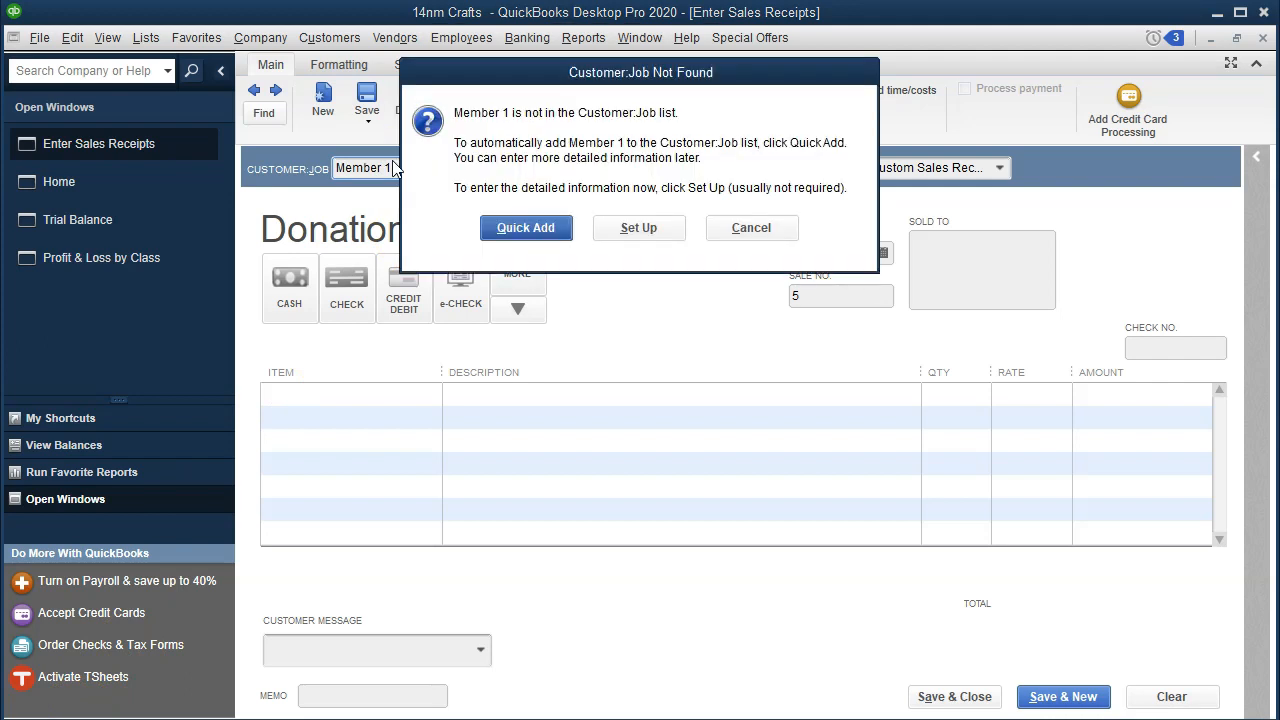
{"action": "left_click", "coordinate": [505, 229]}
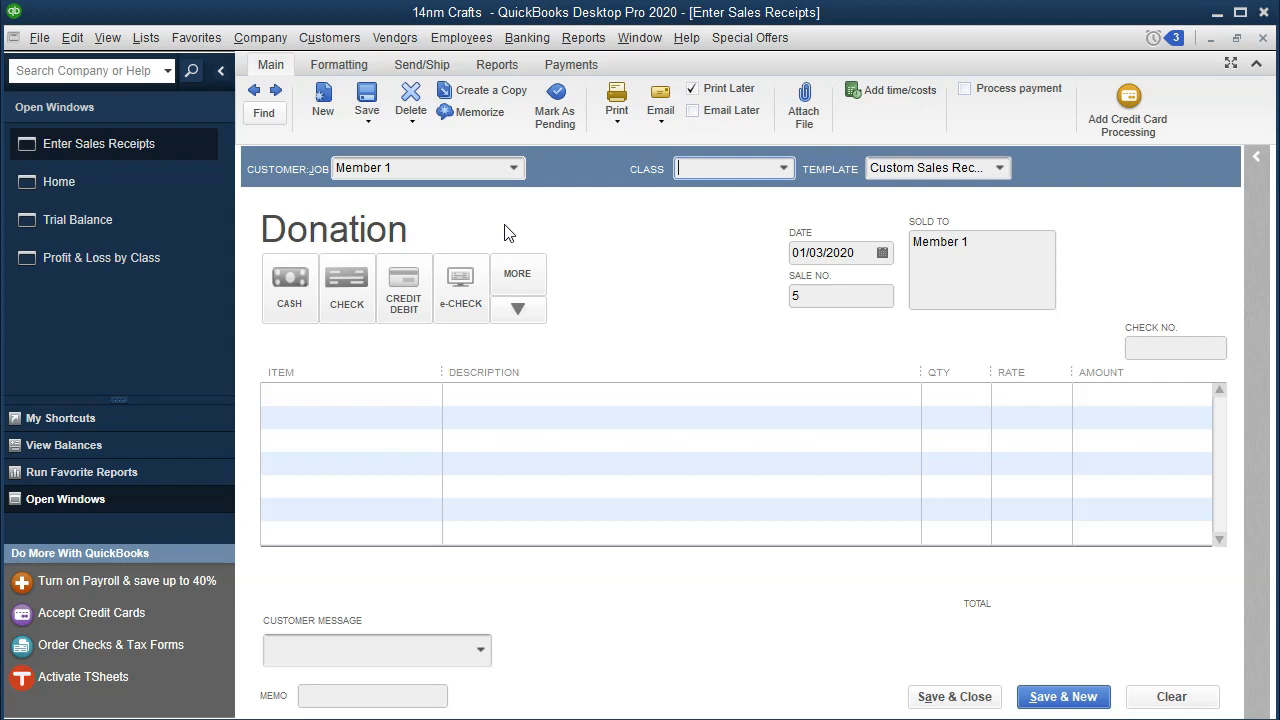
Step: Set the sales receipt's class to Unrestricted:Fund Raising
{"action": "left_click", "coordinate": [784, 168]}
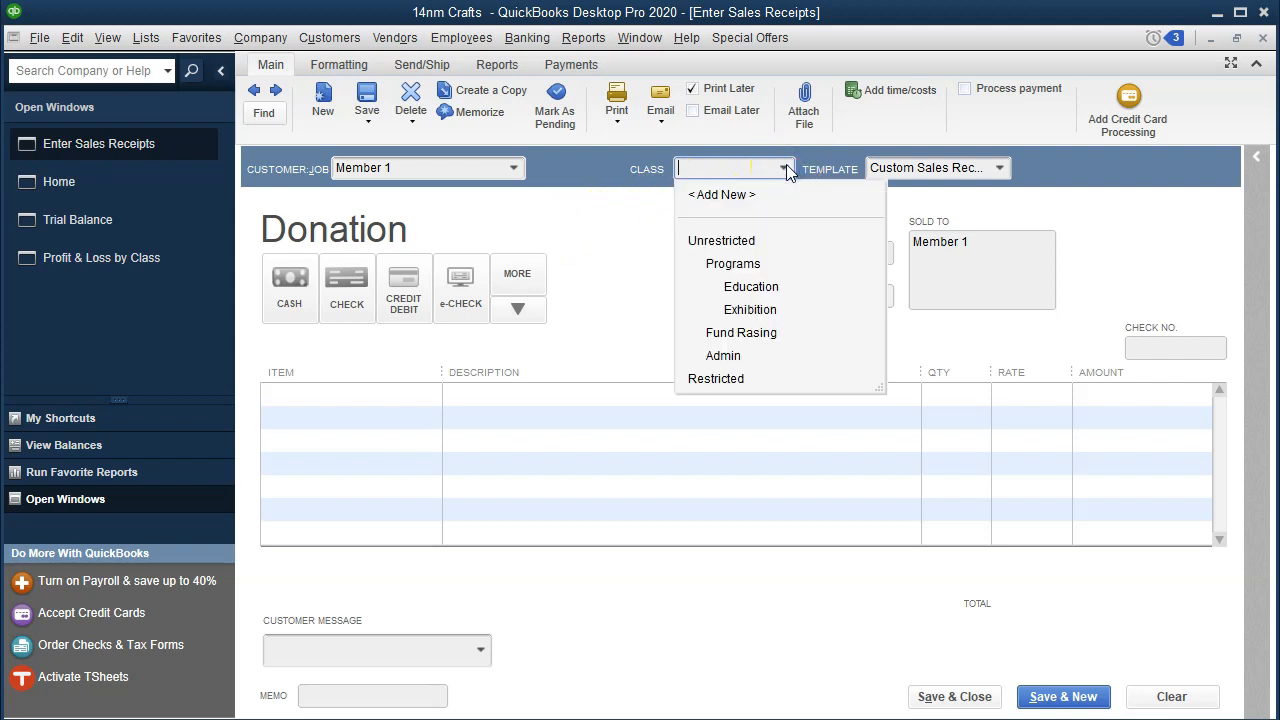
{"action": "left_click", "coordinate": [757, 332]}
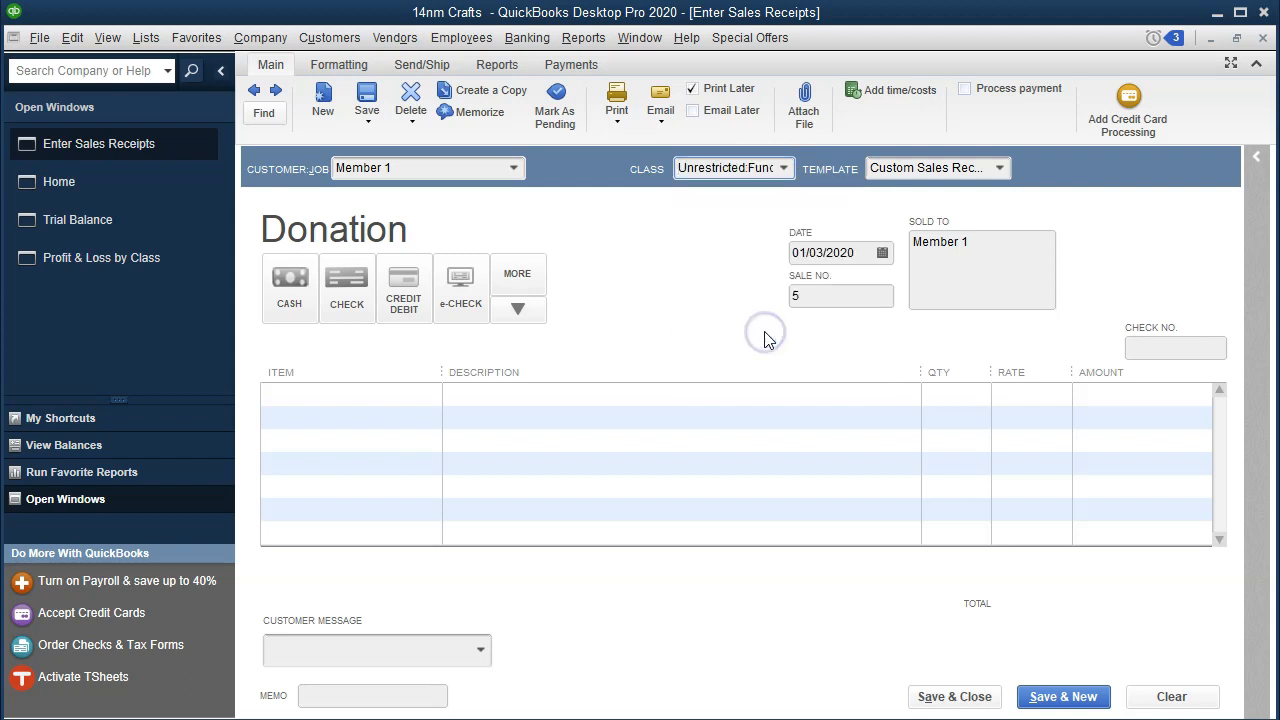
{"action": "key", "text": "Tab"}
{"action": "key", "text": "Tab"}
{"action": "key", "text": "Tab"}
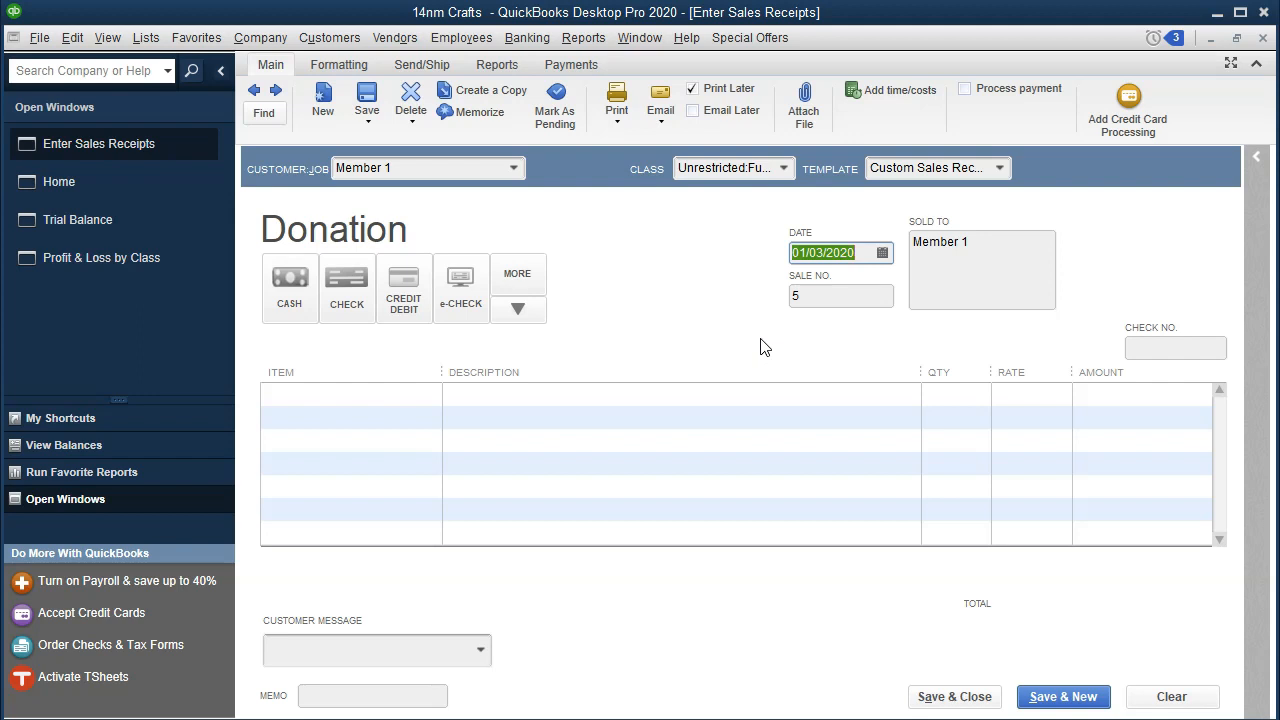
{"action": "key", "text": "Tab"}
{"action": "key", "text": "Tab"}
{"action": "key", "text": "Tab"}
{"action": "key", "text": "Tab"}
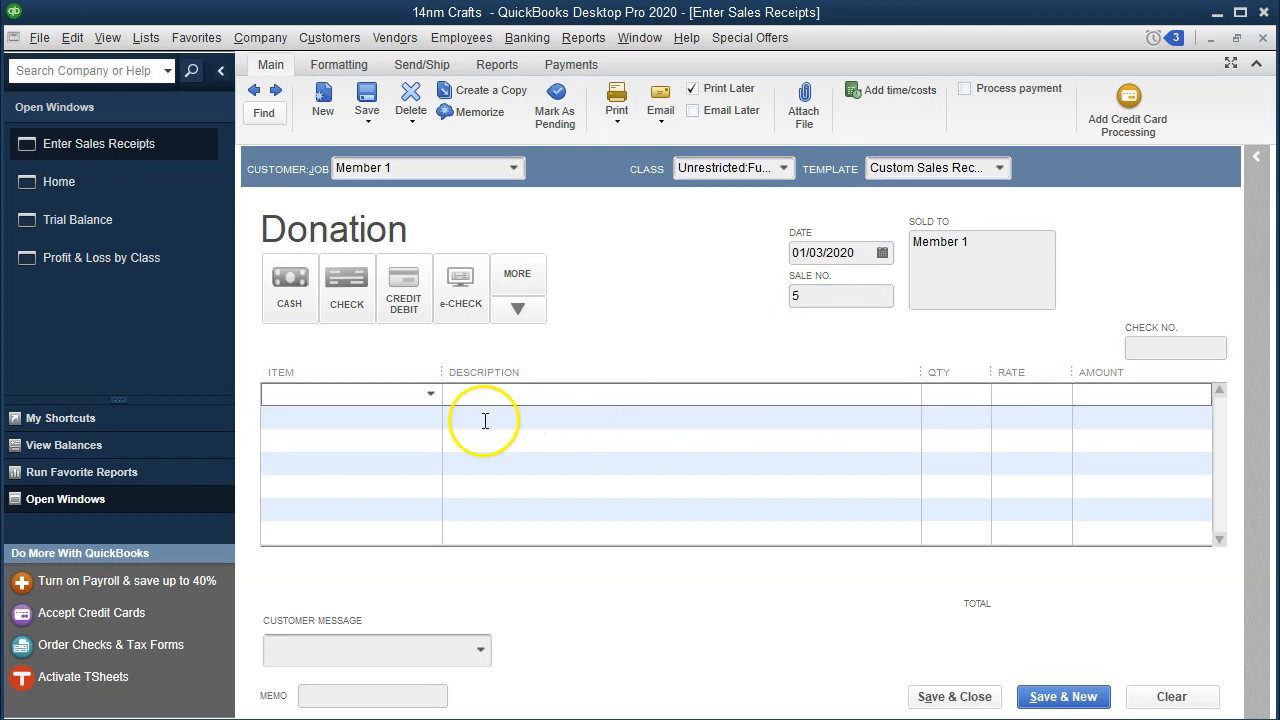
Step: Add a new service item named Dues on the sales receipt line, with the description Dues
{"action": "left_click", "coordinate": [430, 394]}
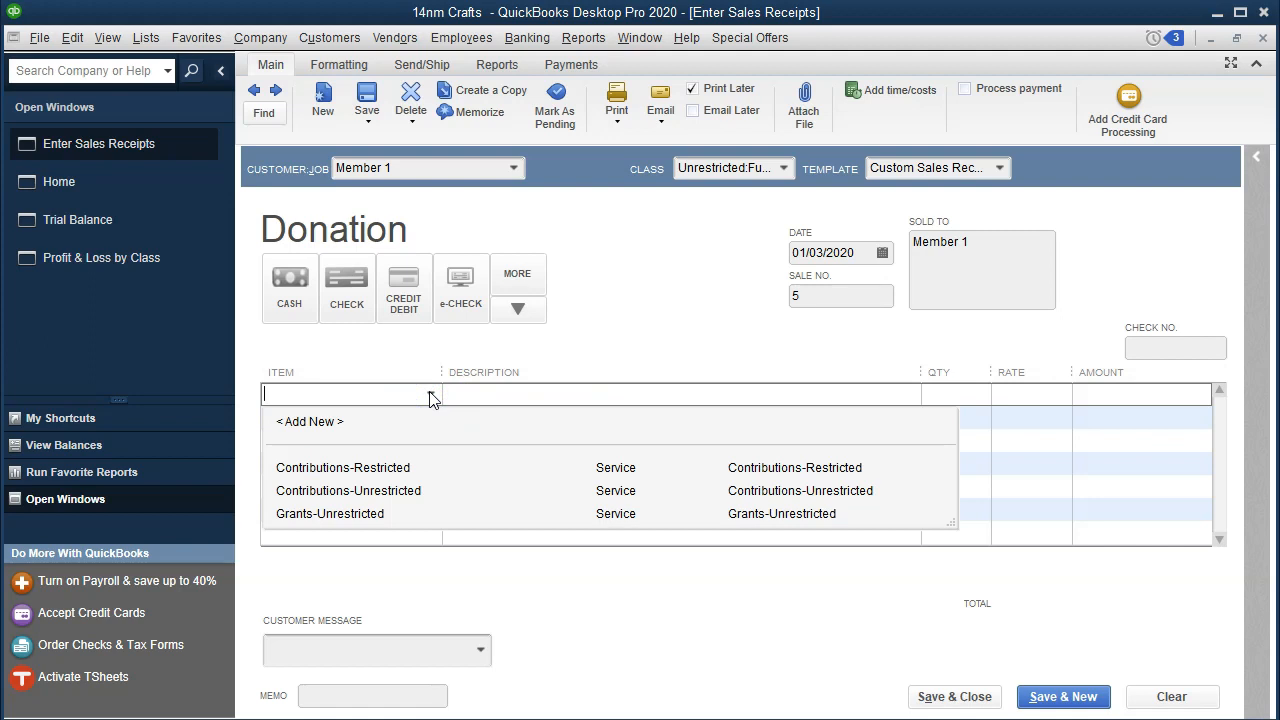
{"action": "type", "text": "Dues"}
{"action": "key", "text": "Tab"}
{"action": "key", "text": "Return"}
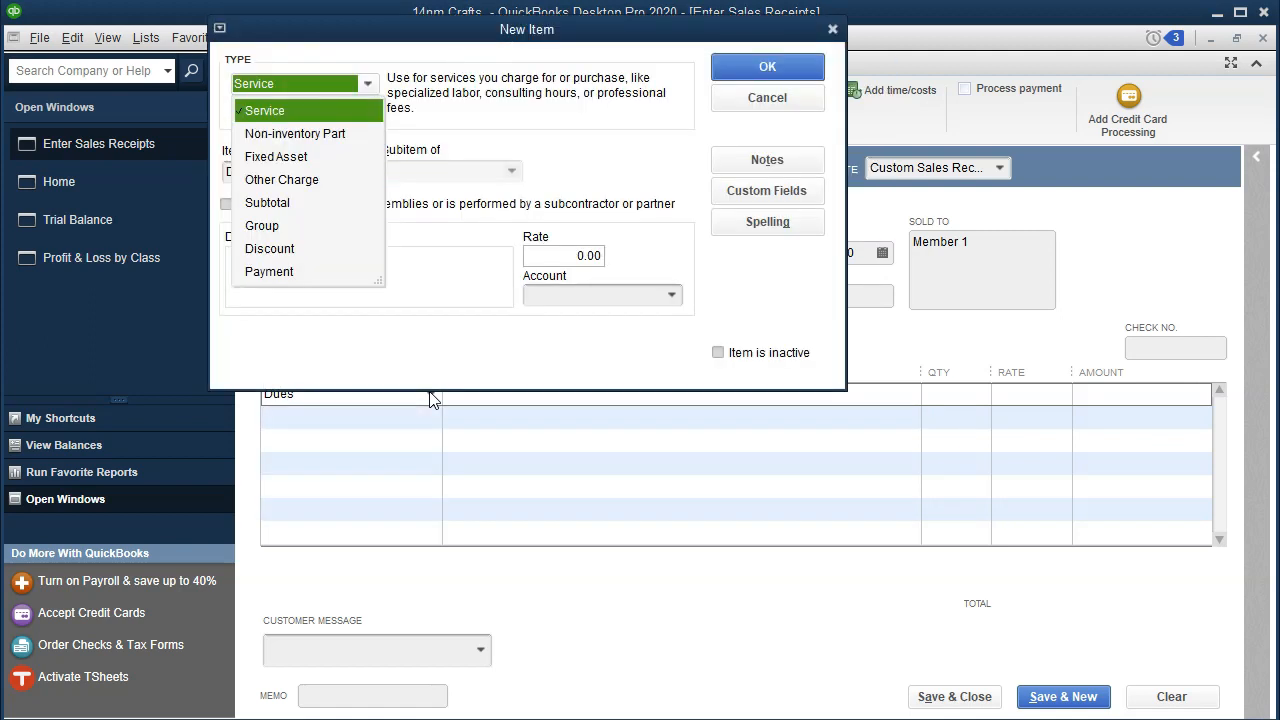
{"action": "key", "text": "Return"}
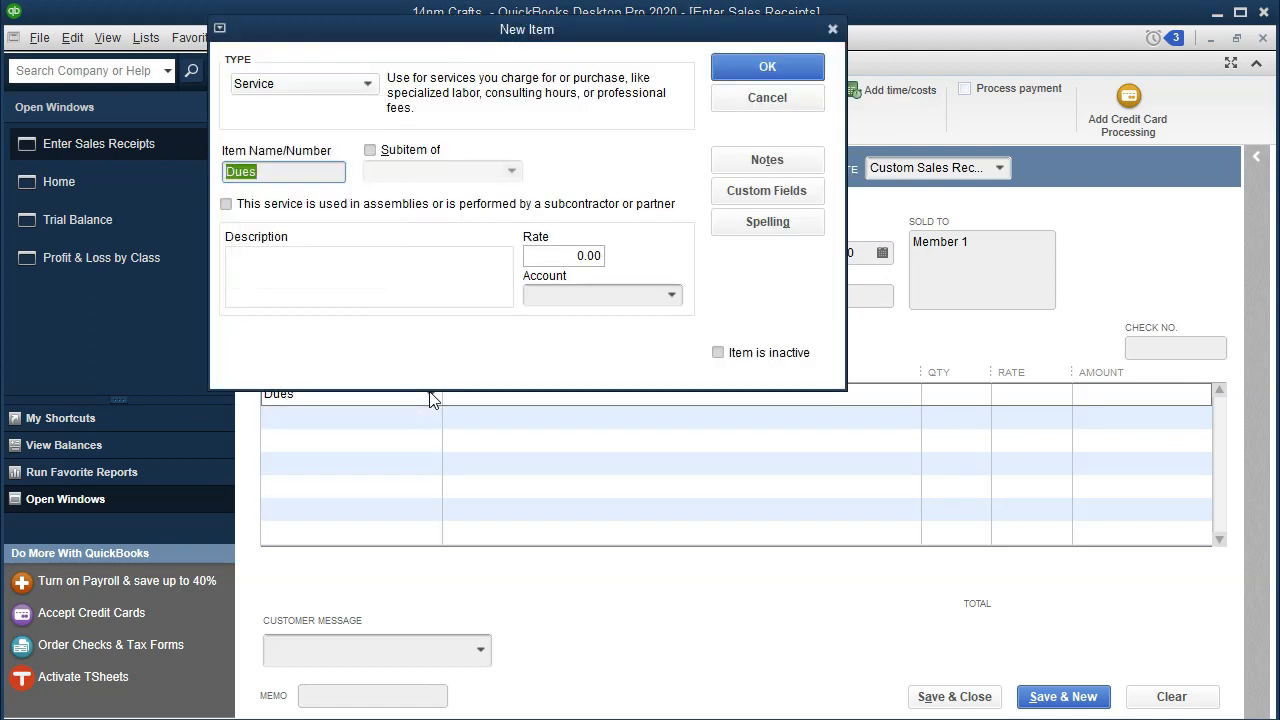
{"action": "key", "text": "Tab"}
{"action": "key", "text": "Tab"}
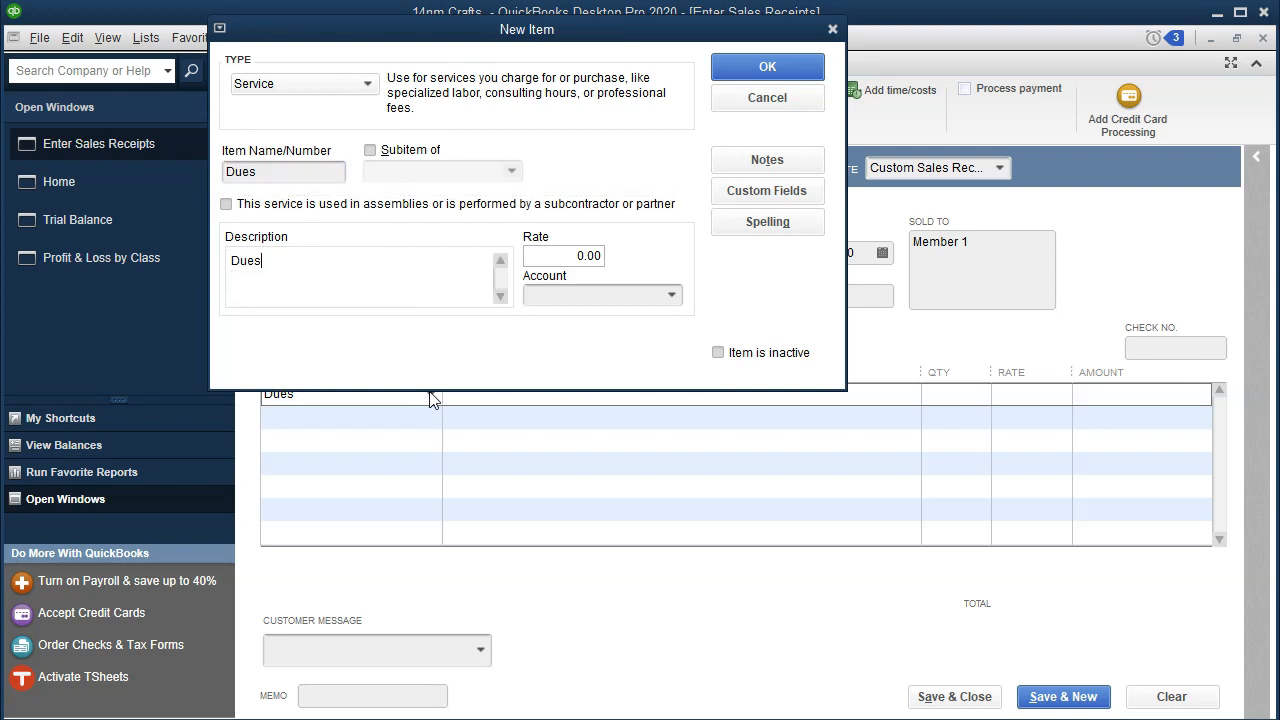
Step: Create a new income account Dues Income, assign it to the Dues item and finish adding the item
{"action": "left_click", "coordinate": [670, 295]}
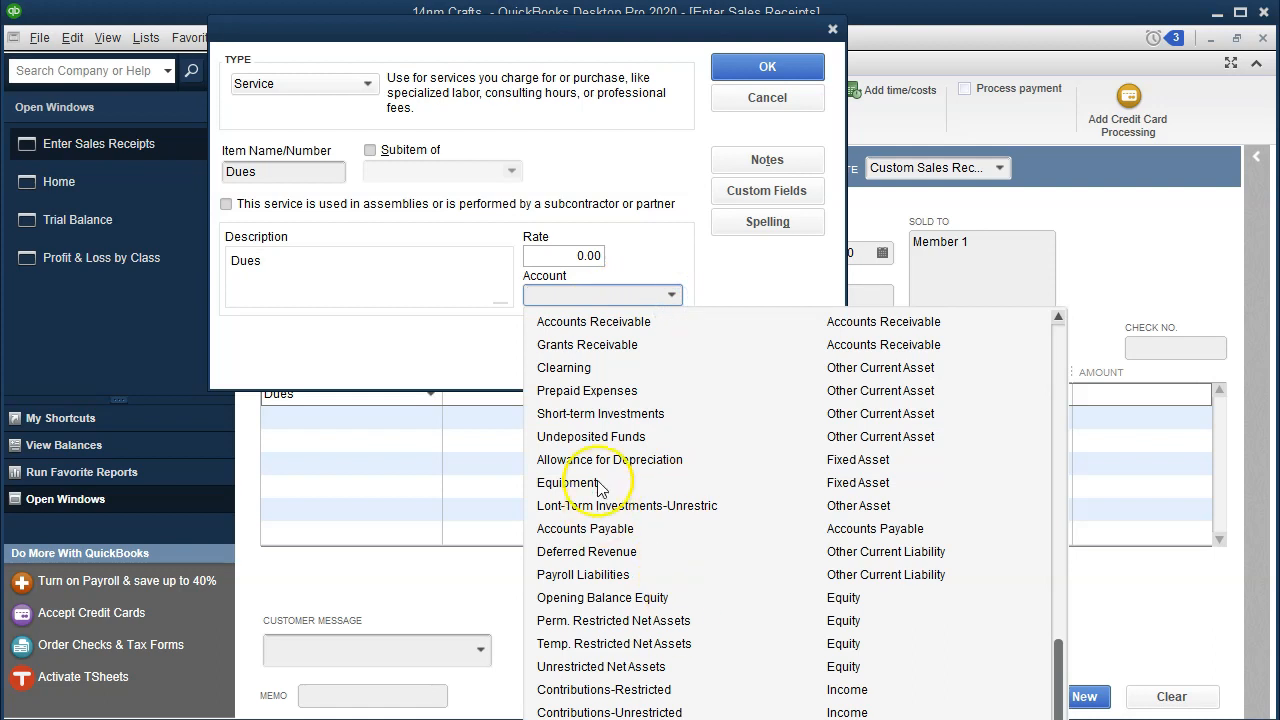
{"action": "left_click", "coordinate": [575, 293]}
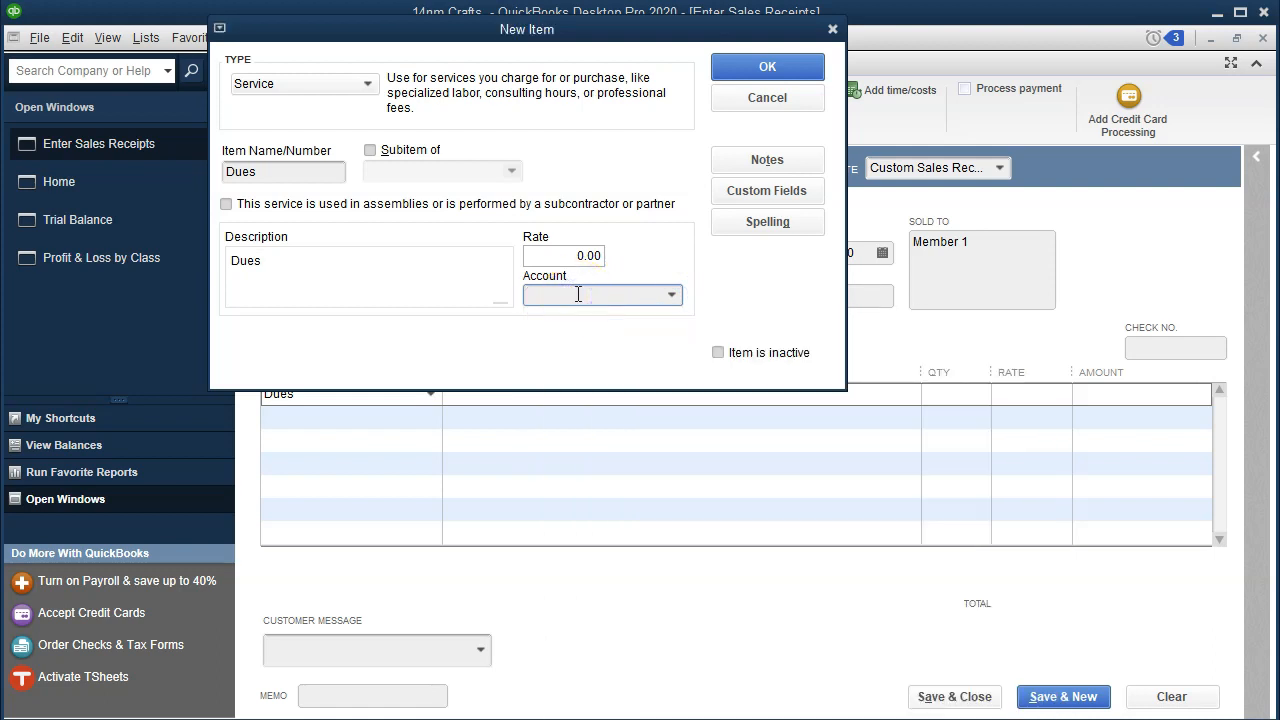
{"action": "type", "text": "Me"}
{"action": "key", "text": "BackSpace"}
{"action": "key", "text": "BackSpace"}
{"action": "type", "text": "Dues"}
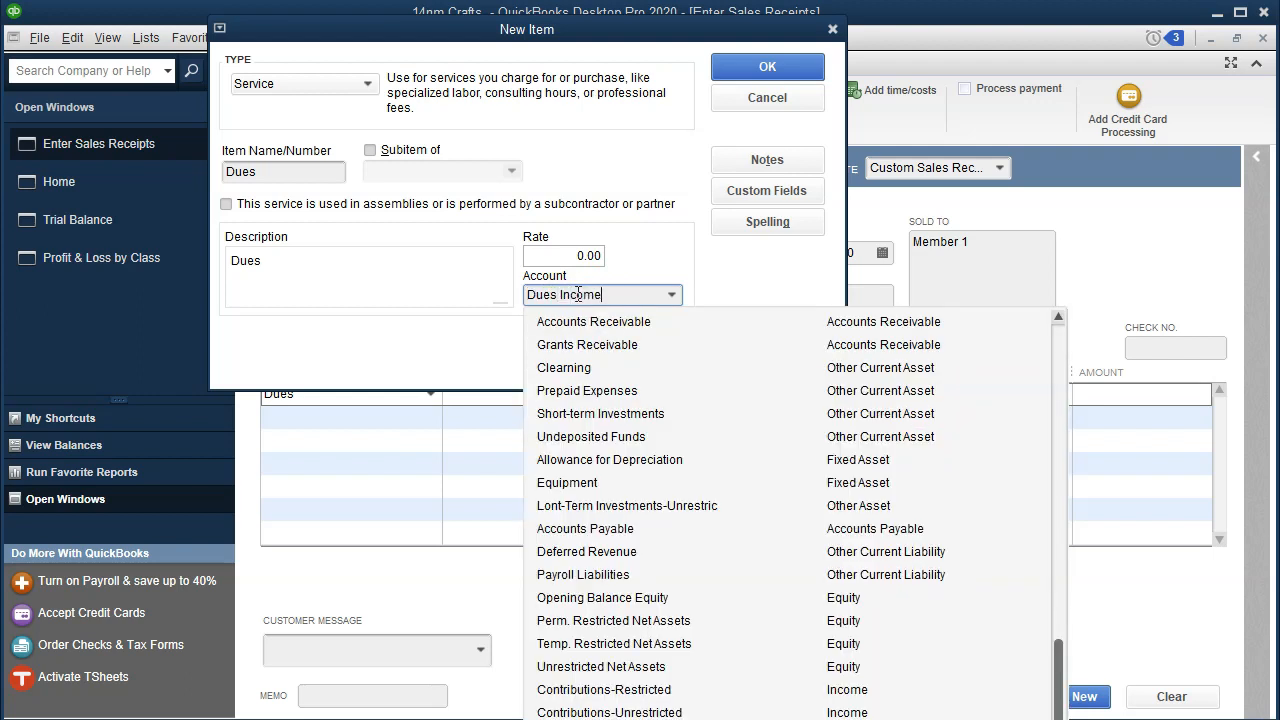
{"action": "type", "text": " Income"}
{"action": "key", "text": "Tab"}
{"action": "key", "text": "Return"}
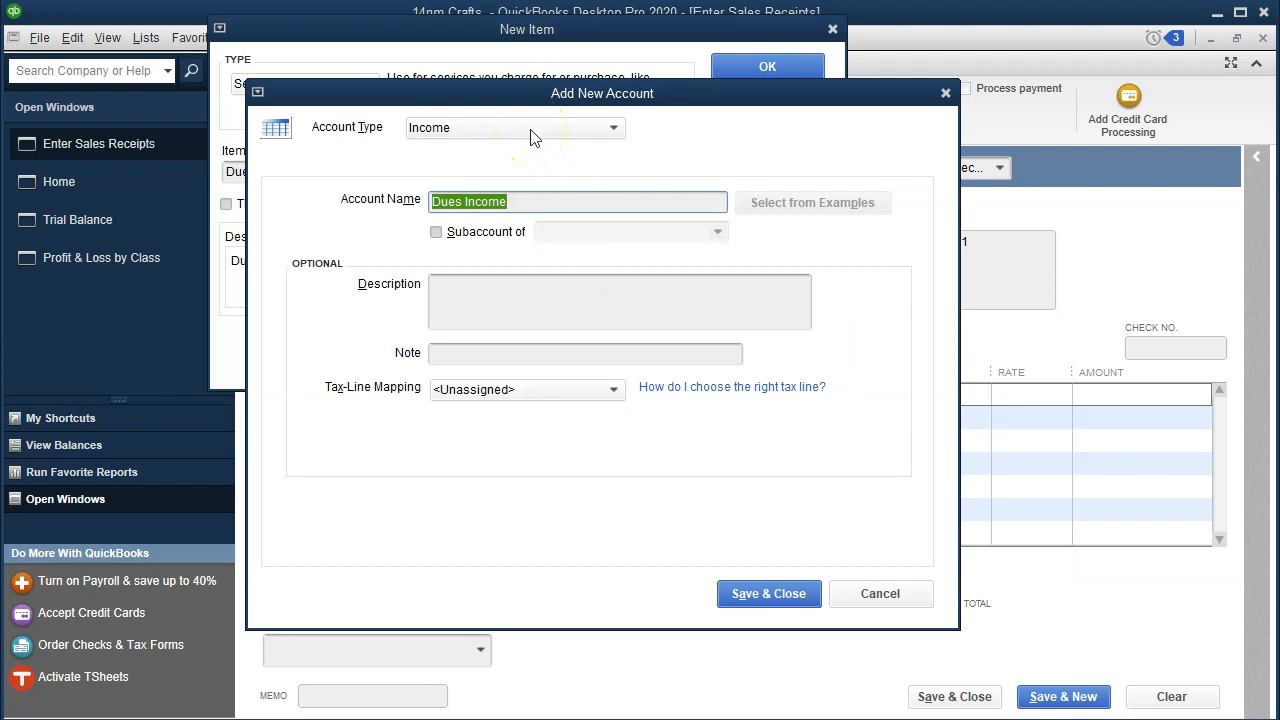
{"action": "left_click", "coordinate": [757, 596]}
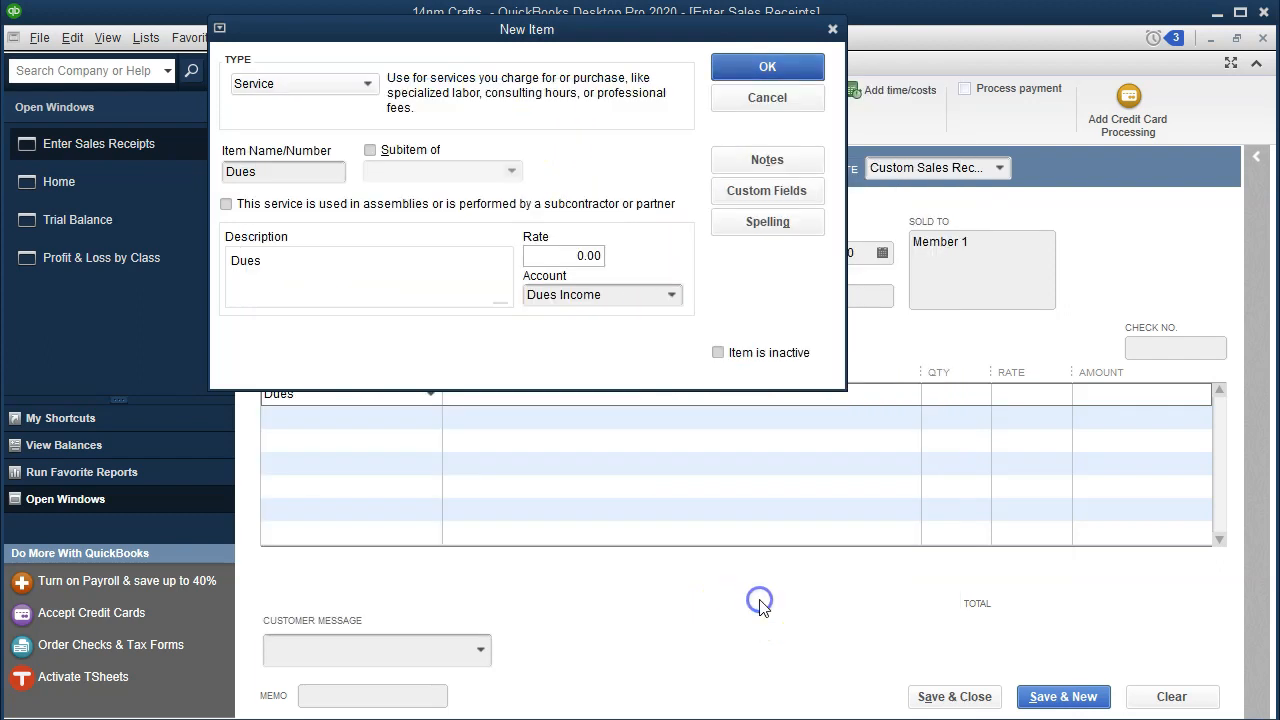
{"action": "left_click", "coordinate": [768, 70]}
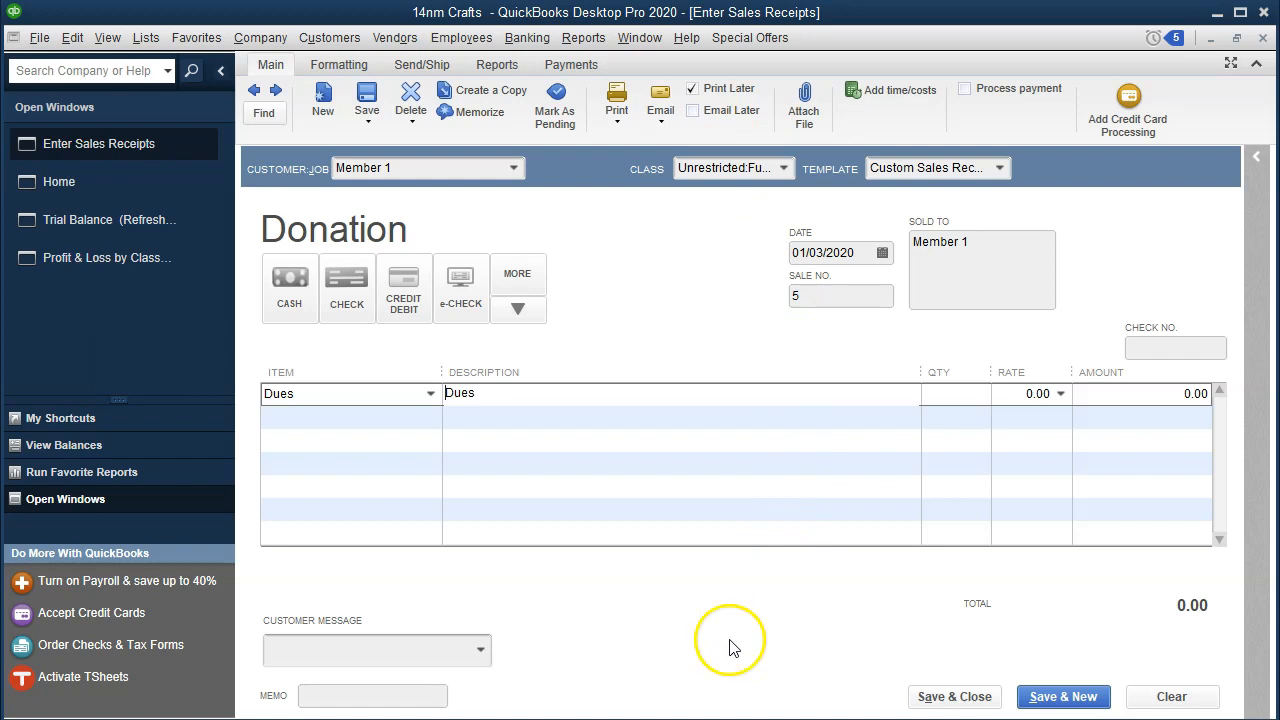
Step: Save and close the sales receipt, accepting the future date, and check Dues Income on the trial balance
{"action": "left_click", "coordinate": [920, 697]}
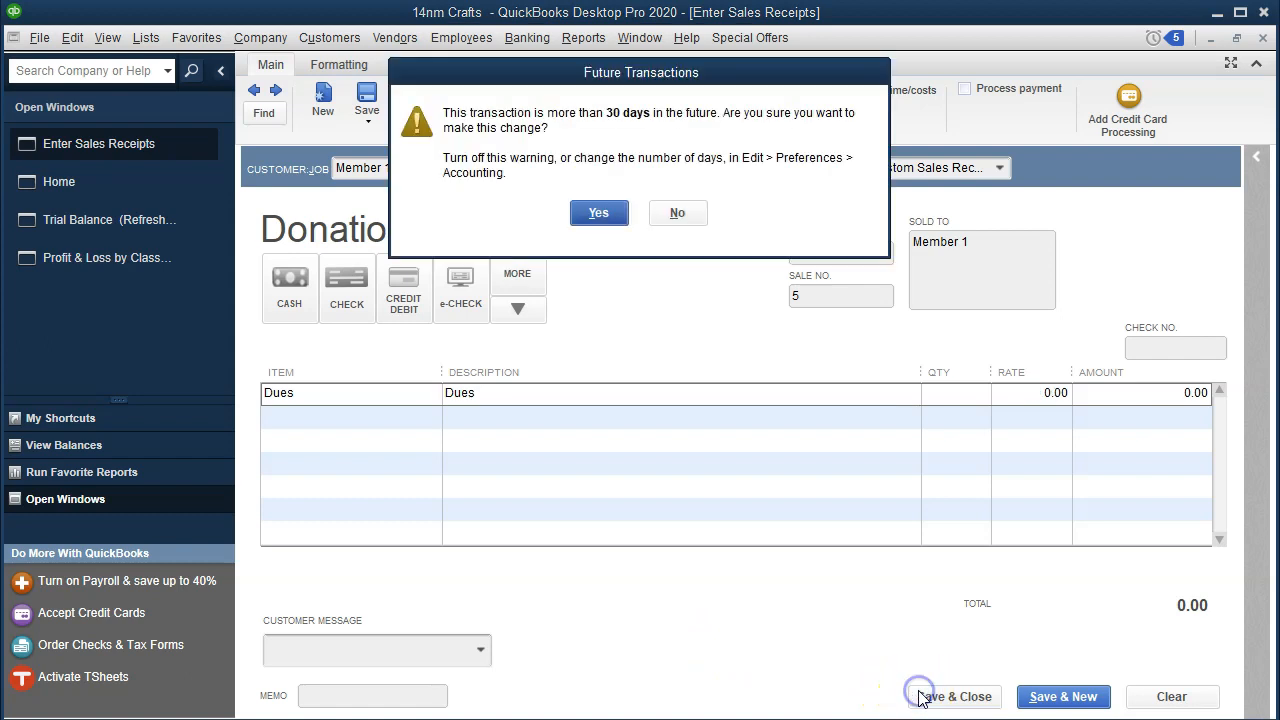
{"action": "left_click", "coordinate": [602, 210]}
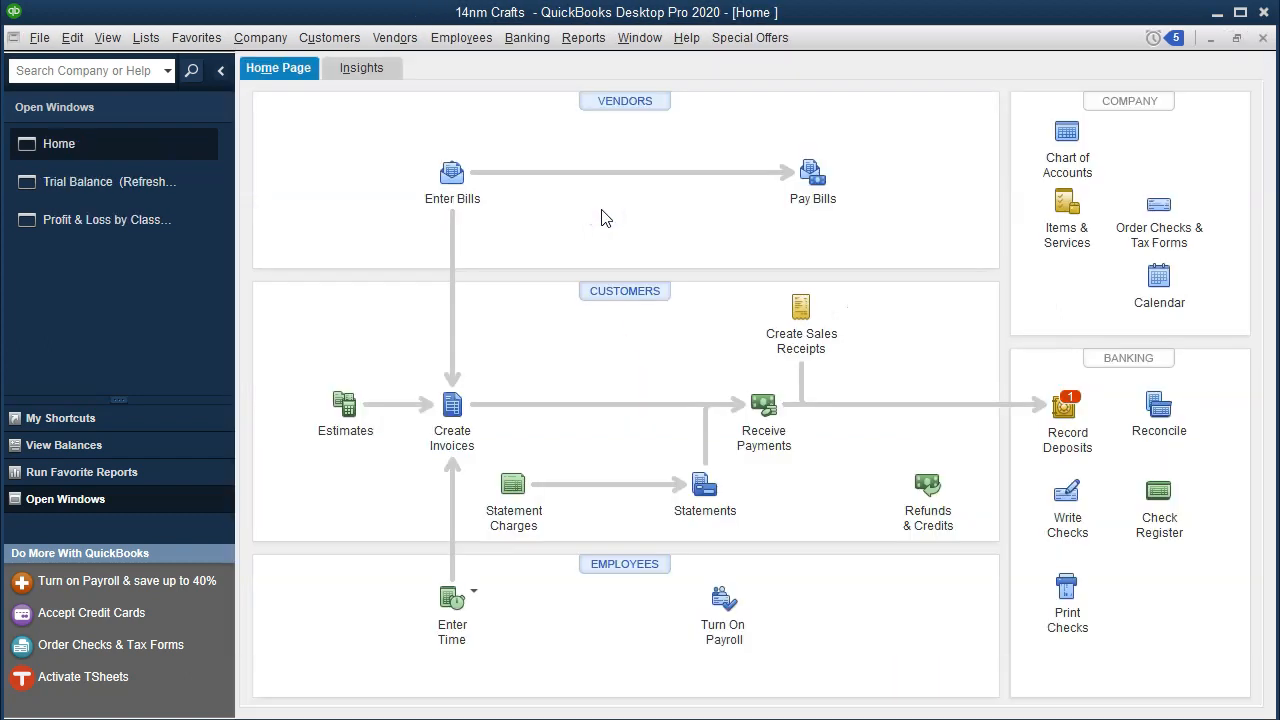
{"action": "left_click", "coordinate": [85, 183]}
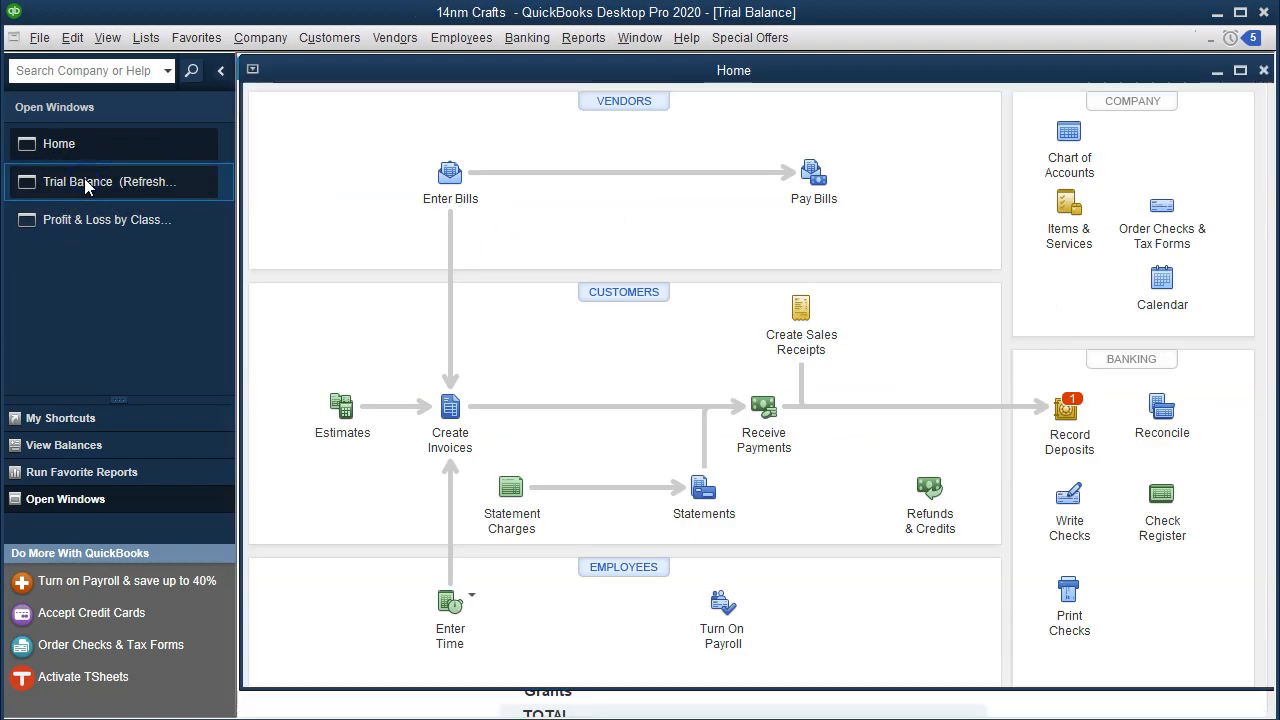
{"action": "scroll", "coordinate": [600, 528], "scroll_direction": "down", "scroll_amount": 1}
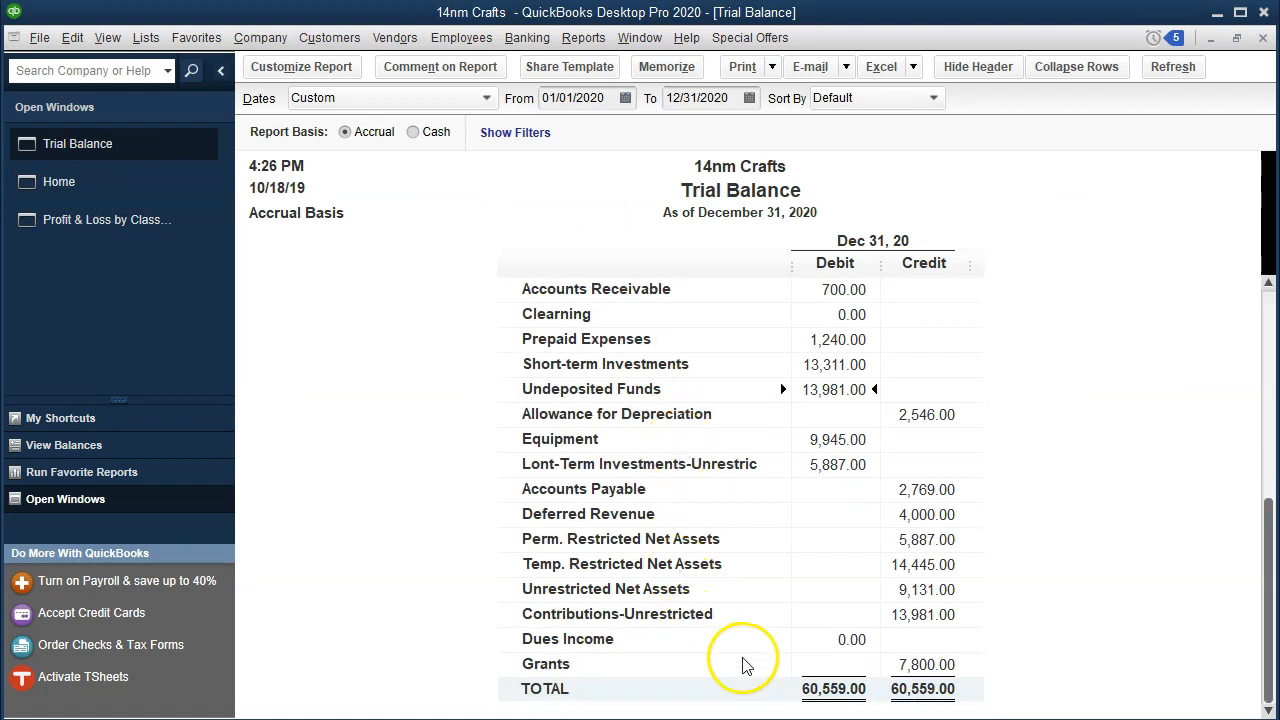
{"action": "left_click", "coordinate": [850, 640]}
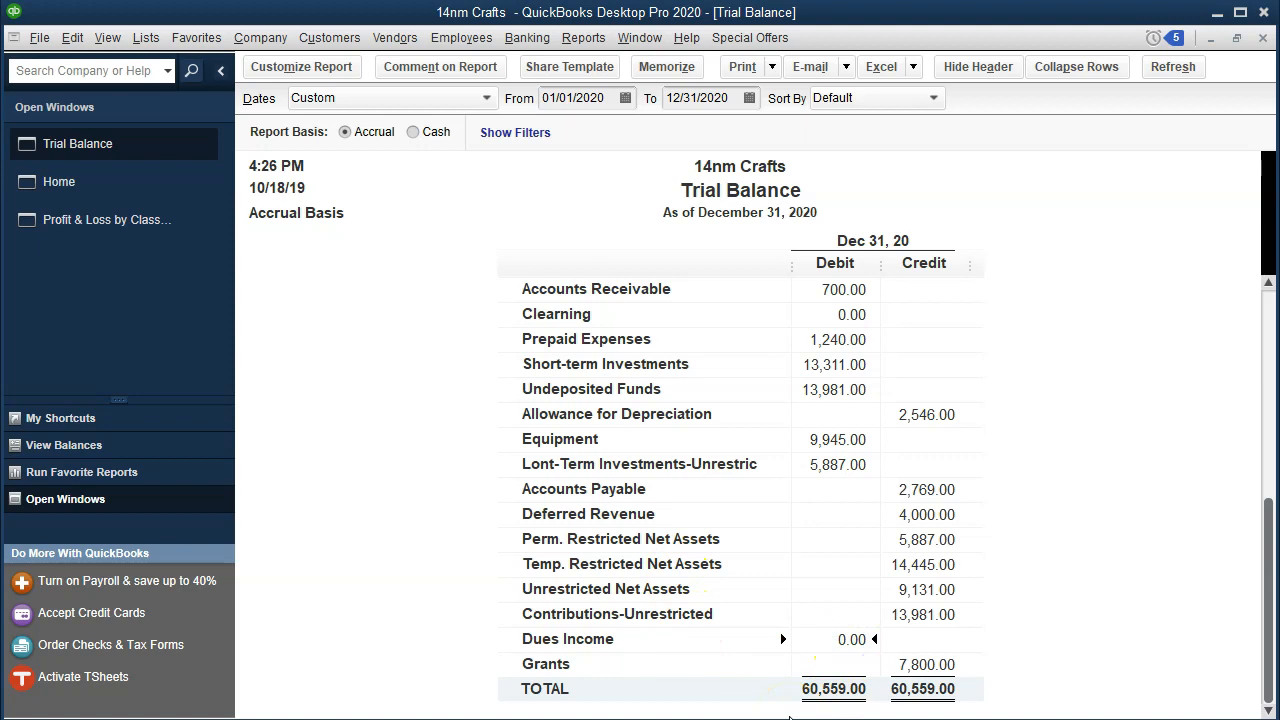
Step: Reopen the Member 1 sales receipt and set the Dues rate to 16,785
{"action": "left_click", "coordinate": [114, 197]}
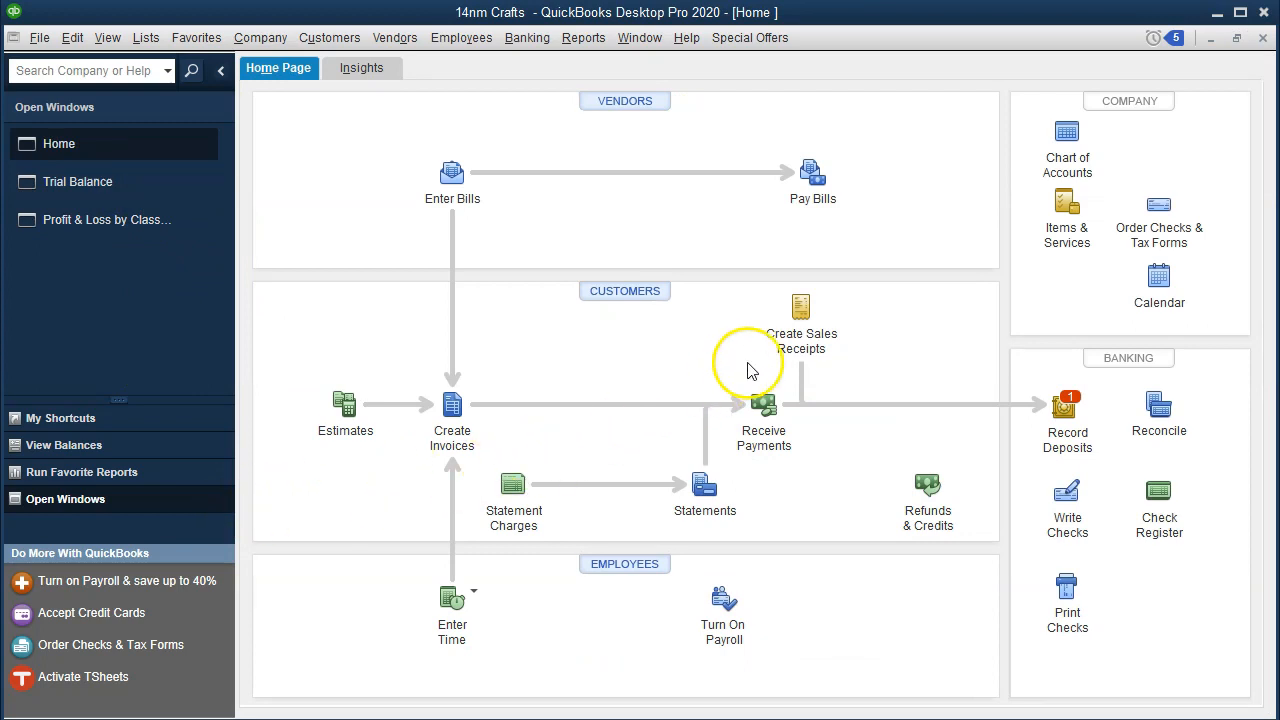
{"action": "left_click", "coordinate": [801, 320]}
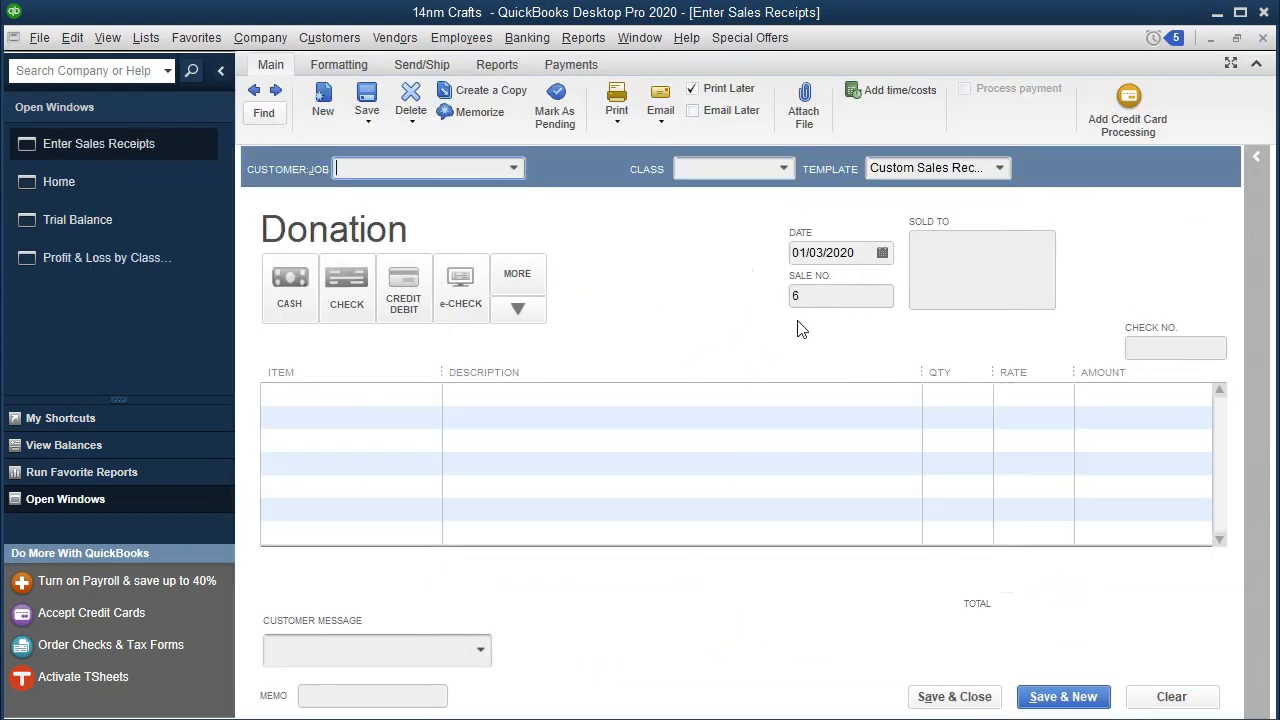
{"action": "left_click", "coordinate": [253, 91]}
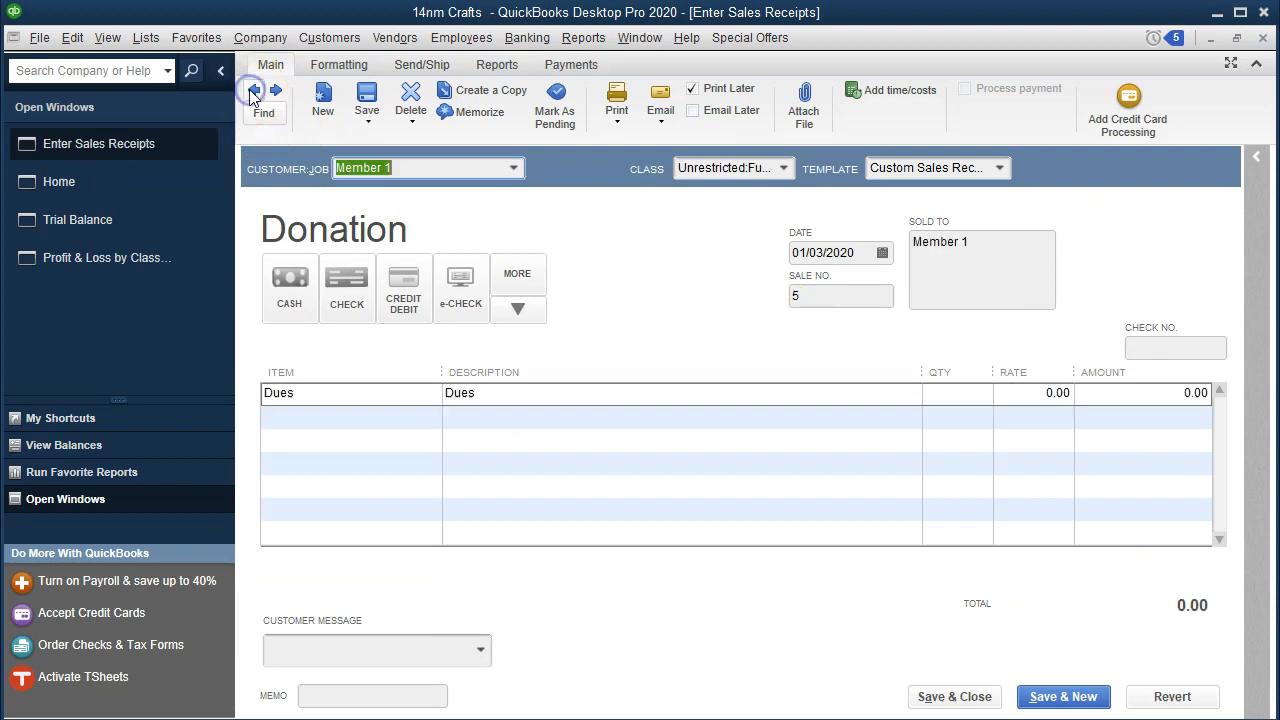
{"action": "left_click", "coordinate": [893, 719]}
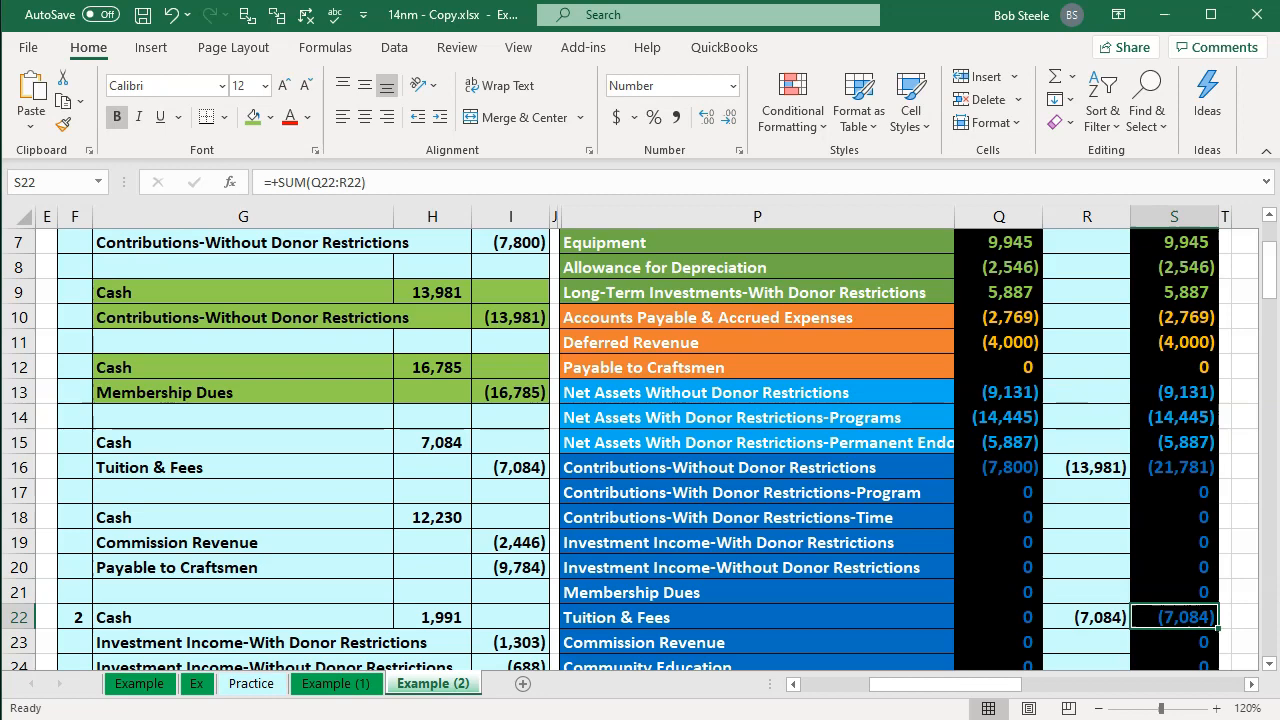
{"action": "left_click", "coordinate": [930, 719]}
{"action": "left_click_drag", "start_coordinate": [1010, 398], "coordinate": [1203, 397]}
{"action": "type", "text": "16,7"}
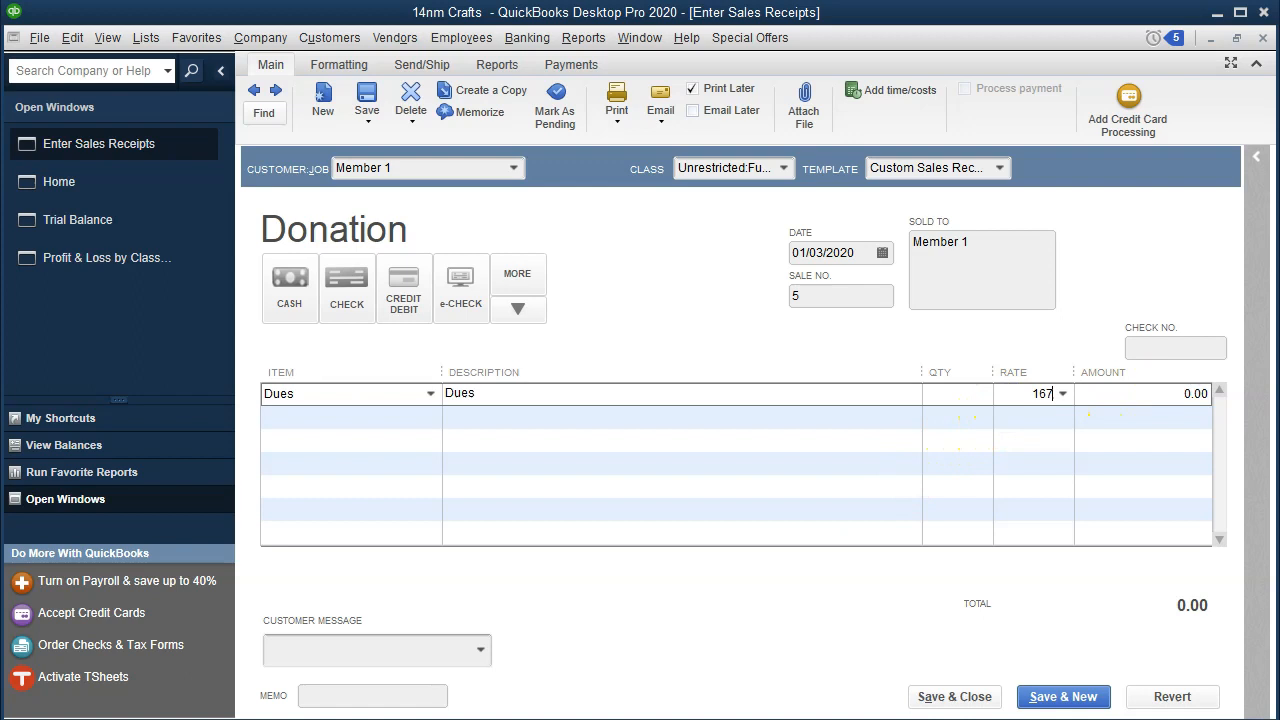
{"action": "type", "text": "85"}
{"action": "key", "text": "Tab"}
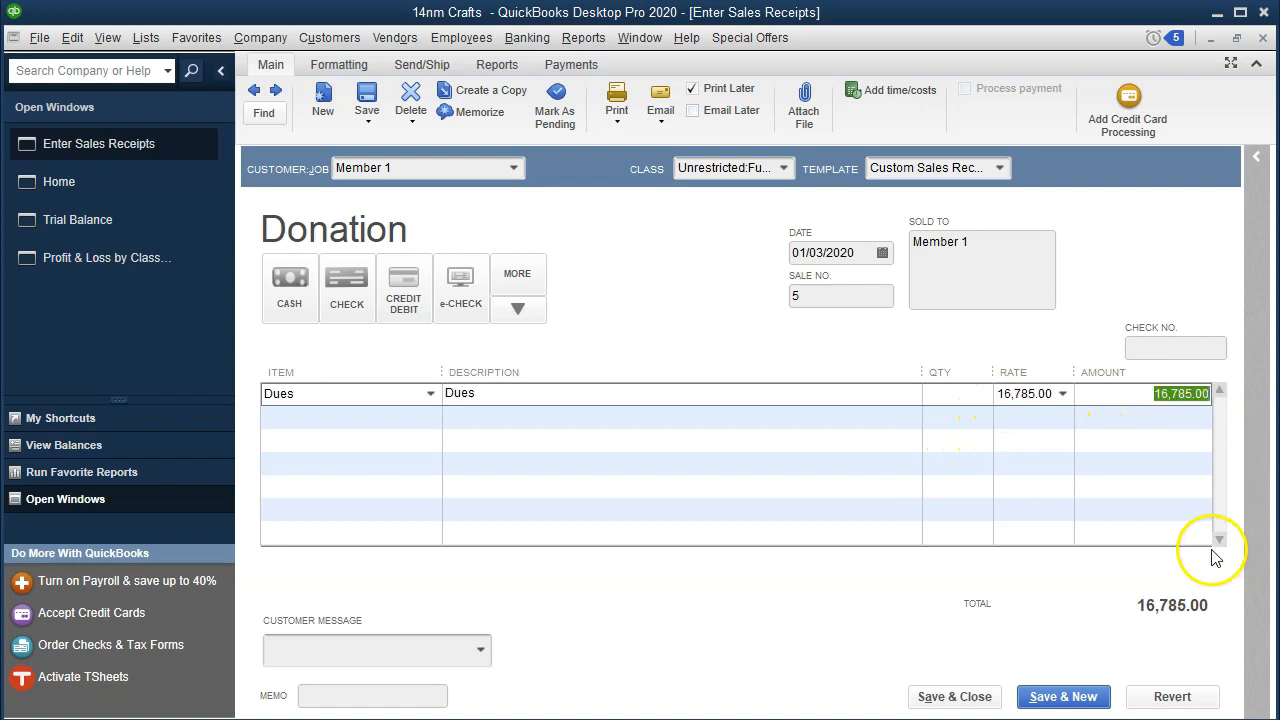
Step: Save and close the updated sales receipt, accepting the future transaction date
{"action": "left_click", "coordinate": [985, 697]}
{"action": "left_click", "coordinate": [677, 163]}
{"action": "left_click", "coordinate": [600, 213]}
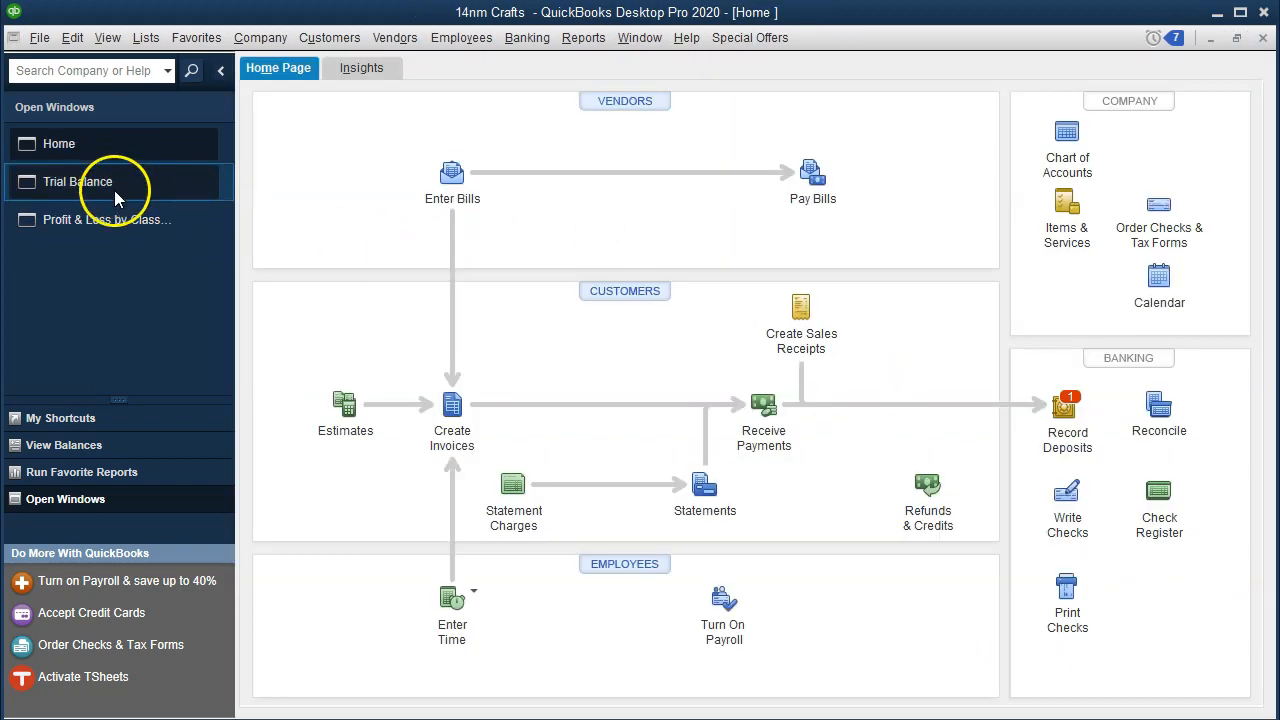
Step: Open the trial balance and drill into the Undeposited Funds transactions, then close that report
{"action": "left_click", "coordinate": [114, 190]}
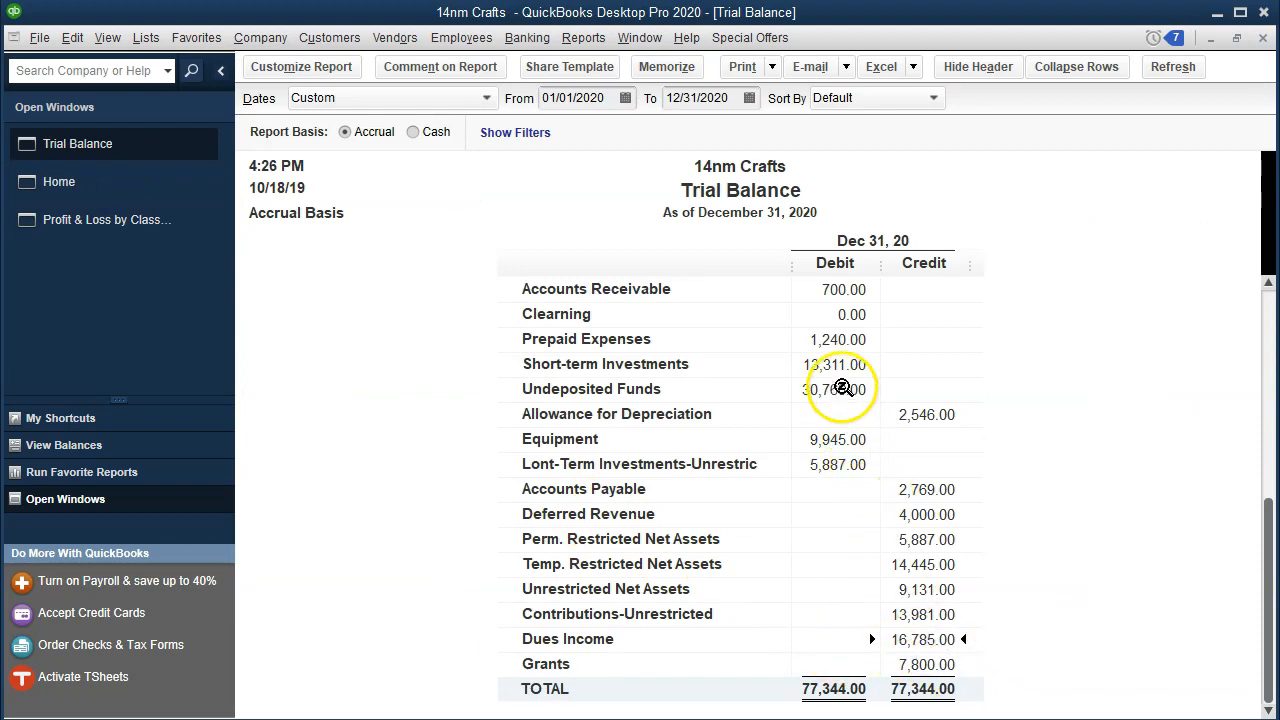
{"action": "double_click", "coordinate": [841, 388]}
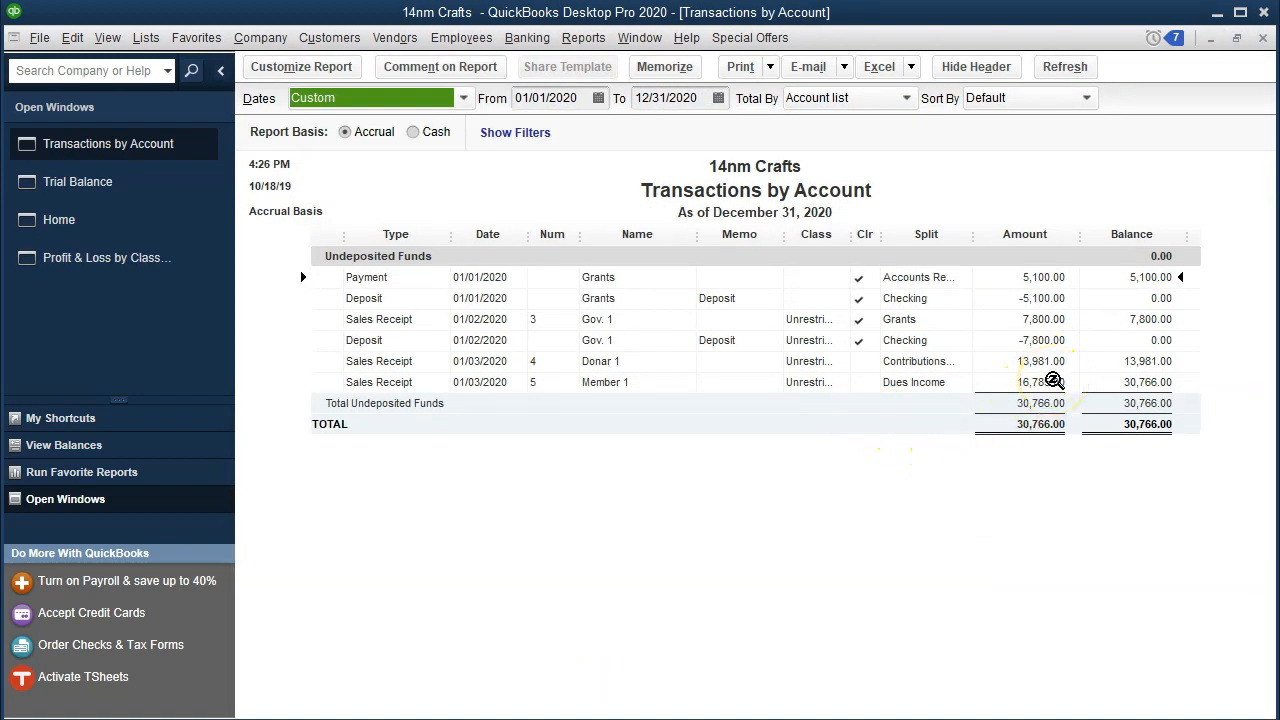
{"action": "left_click", "coordinate": [1262, 38]}
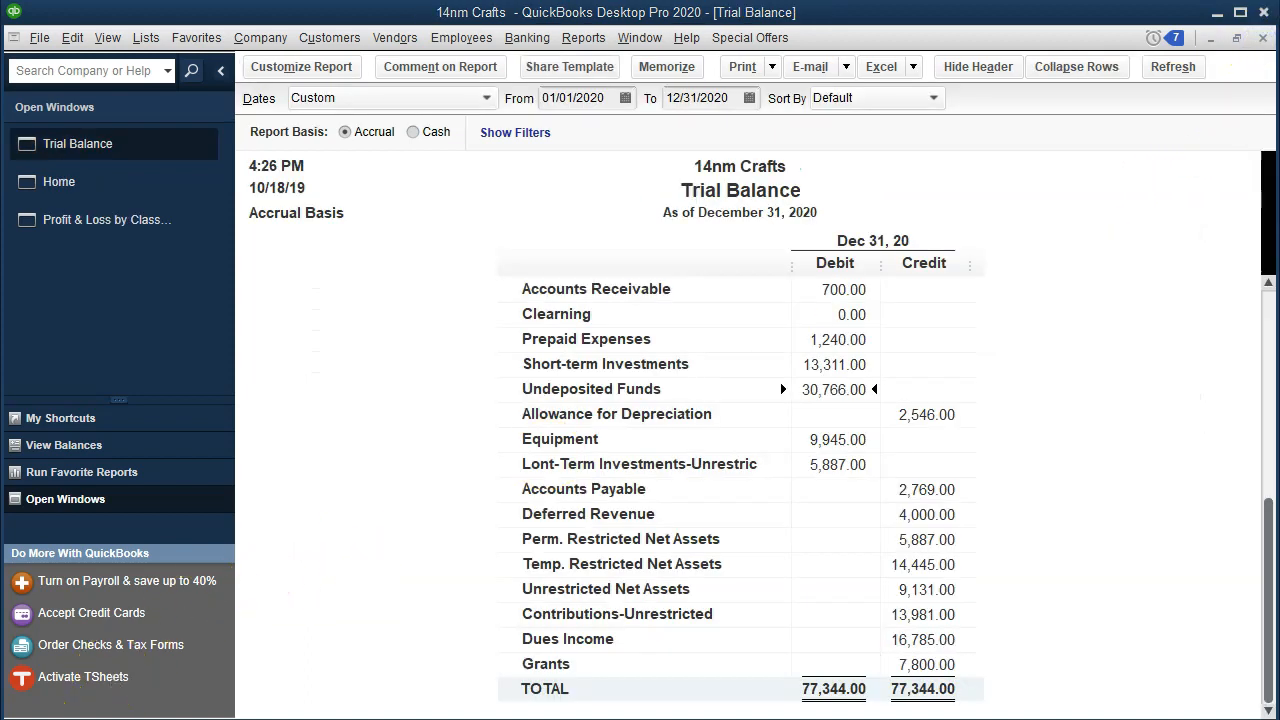
Step: Switch to the Excel worksheet and shade the Cash and Tuition & Fees journal entry rows green
{"action": "left_click", "coordinate": [572, 717]}
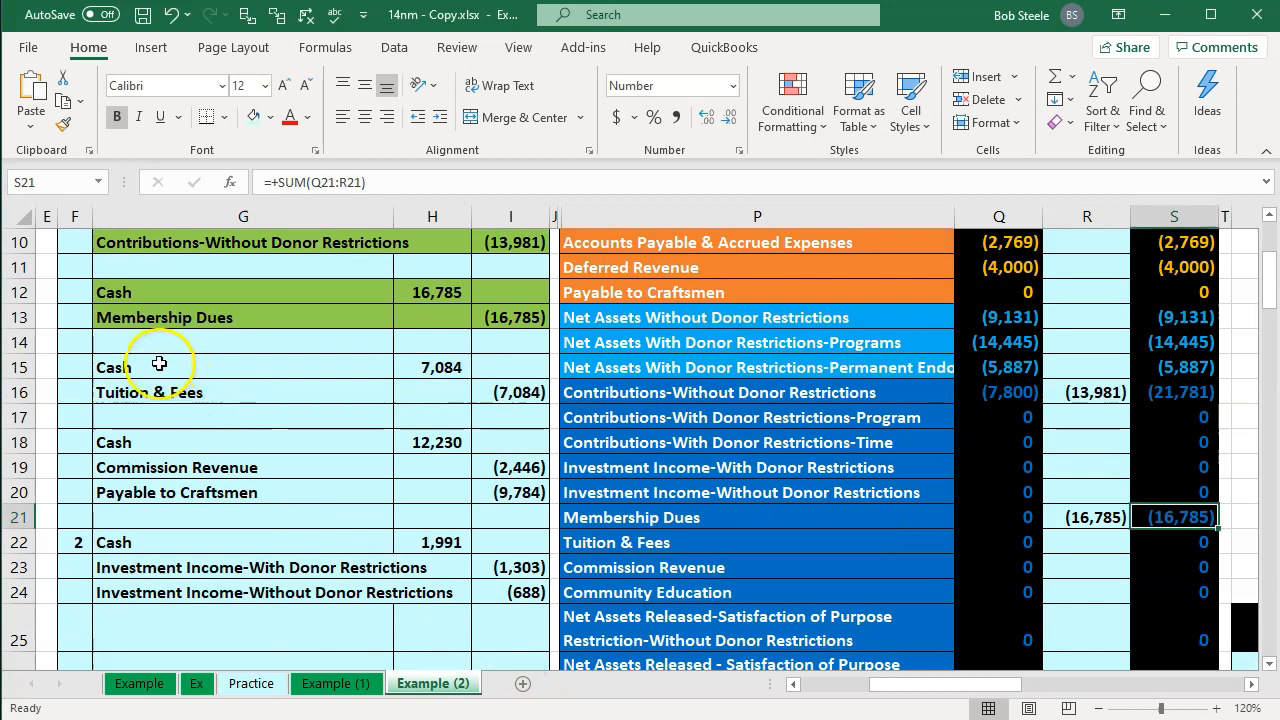
{"action": "left_click", "coordinate": [383, 378]}
{"action": "left_click_drag", "start_coordinate": [383, 378], "coordinate": [530, 385]}
{"action": "right_click", "coordinate": [530, 385]}
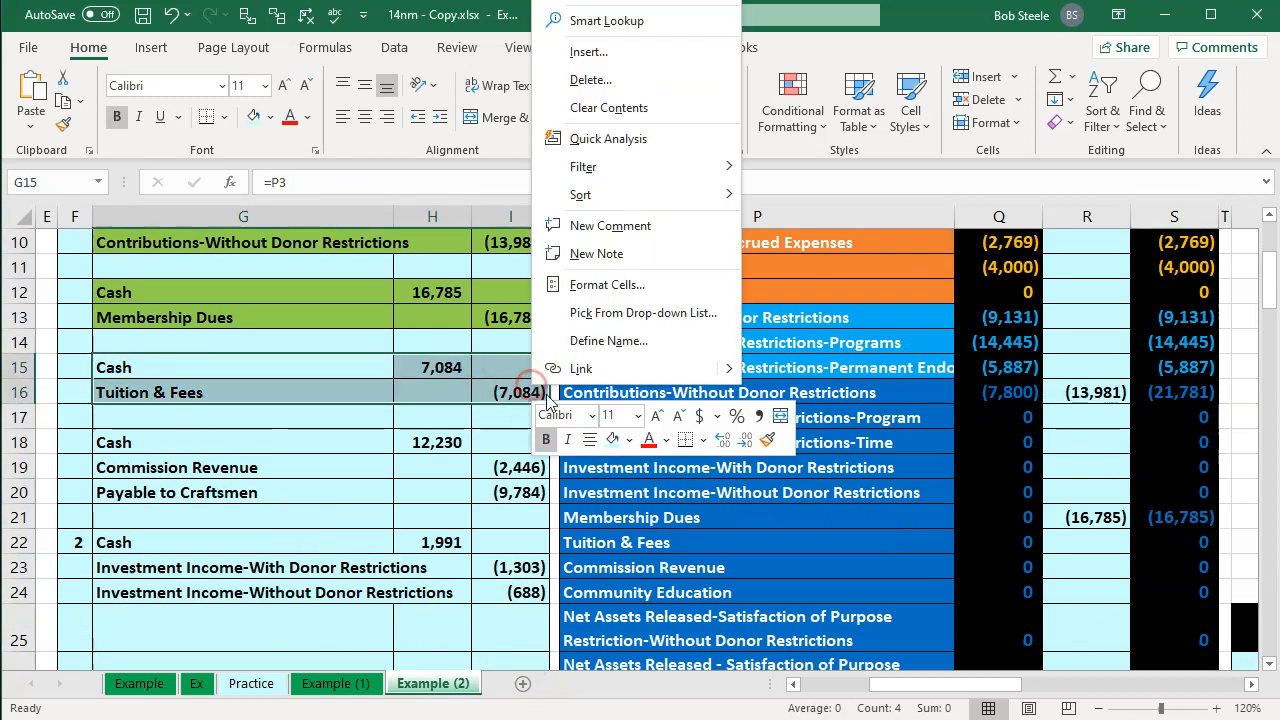
{"action": "left_click", "coordinate": [627, 441]}
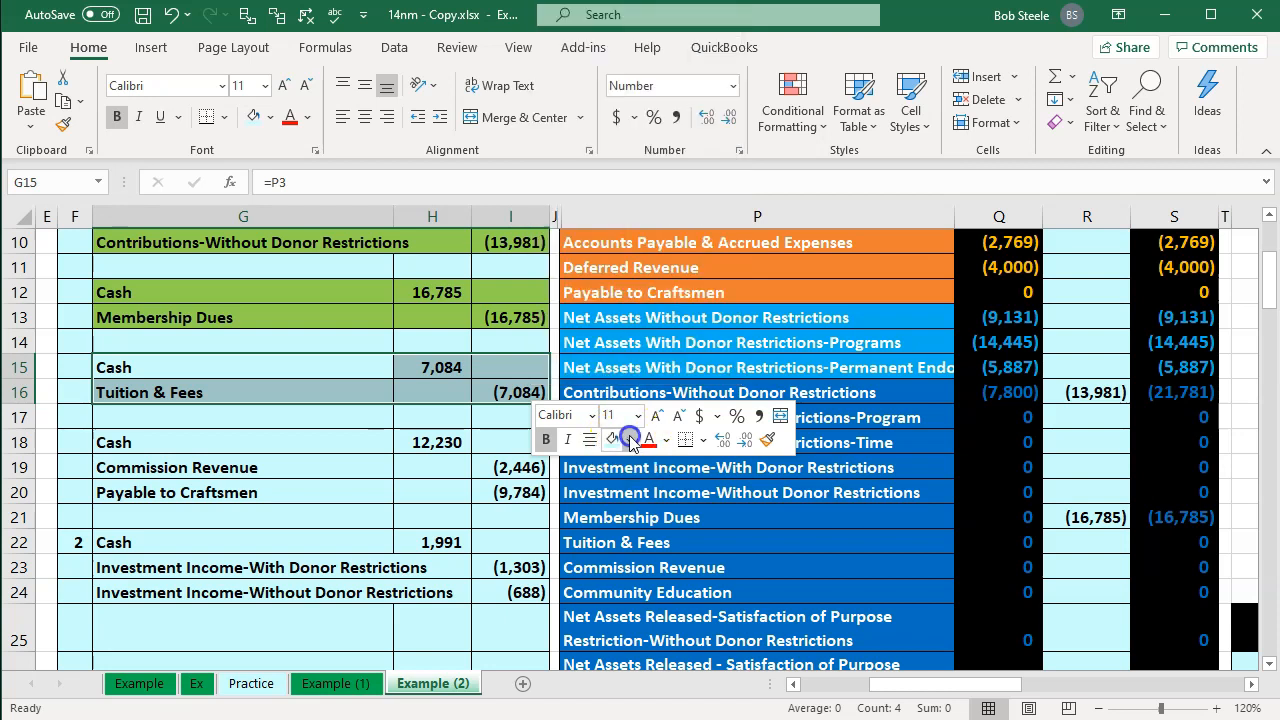
{"action": "left_click", "coordinate": [679, 627]}
Step: Review the tuition and fees source data and the adjustment columns in the worksheet
{"action": "left_click", "coordinate": [228, 380]}
{"action": "key", "text": "Left"}
{"action": "key", "text": "Left"}
{"action": "key", "text": "Left"}
{"action": "key", "text": "Left"}
{"action": "key", "text": "Left"}
{"action": "key", "text": "Left"}
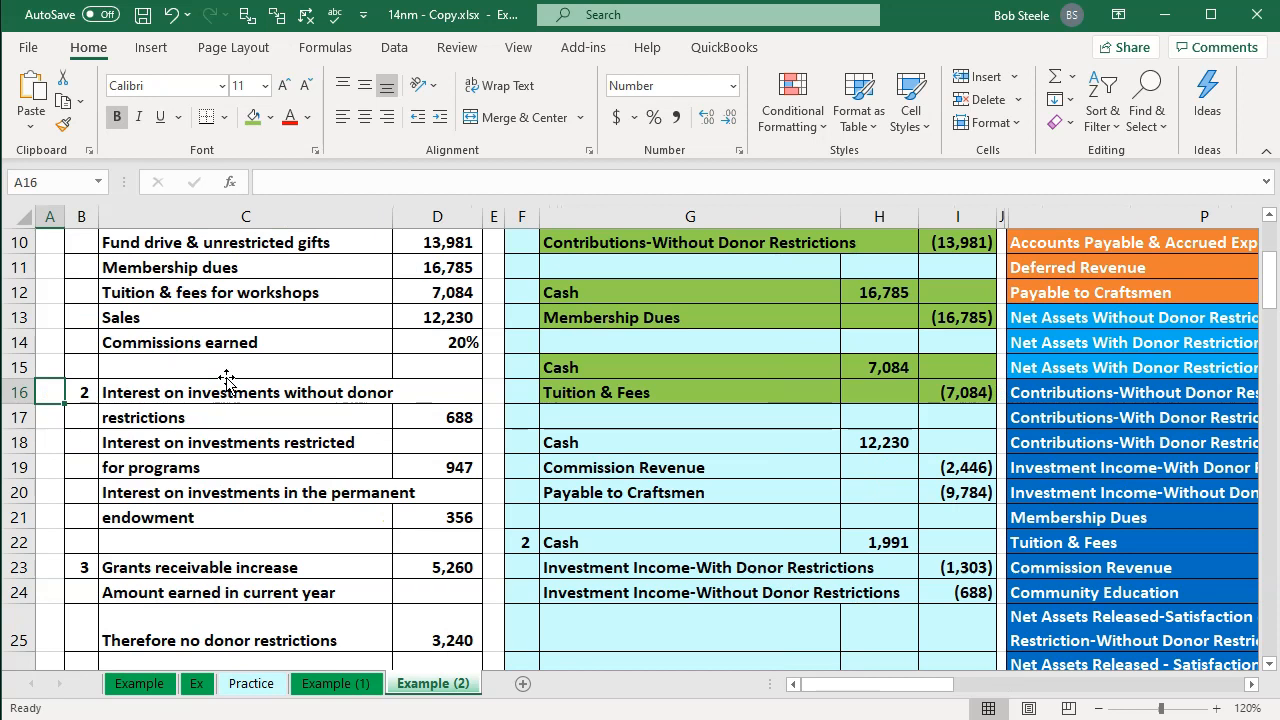
{"action": "left_click", "coordinate": [265, 292]}
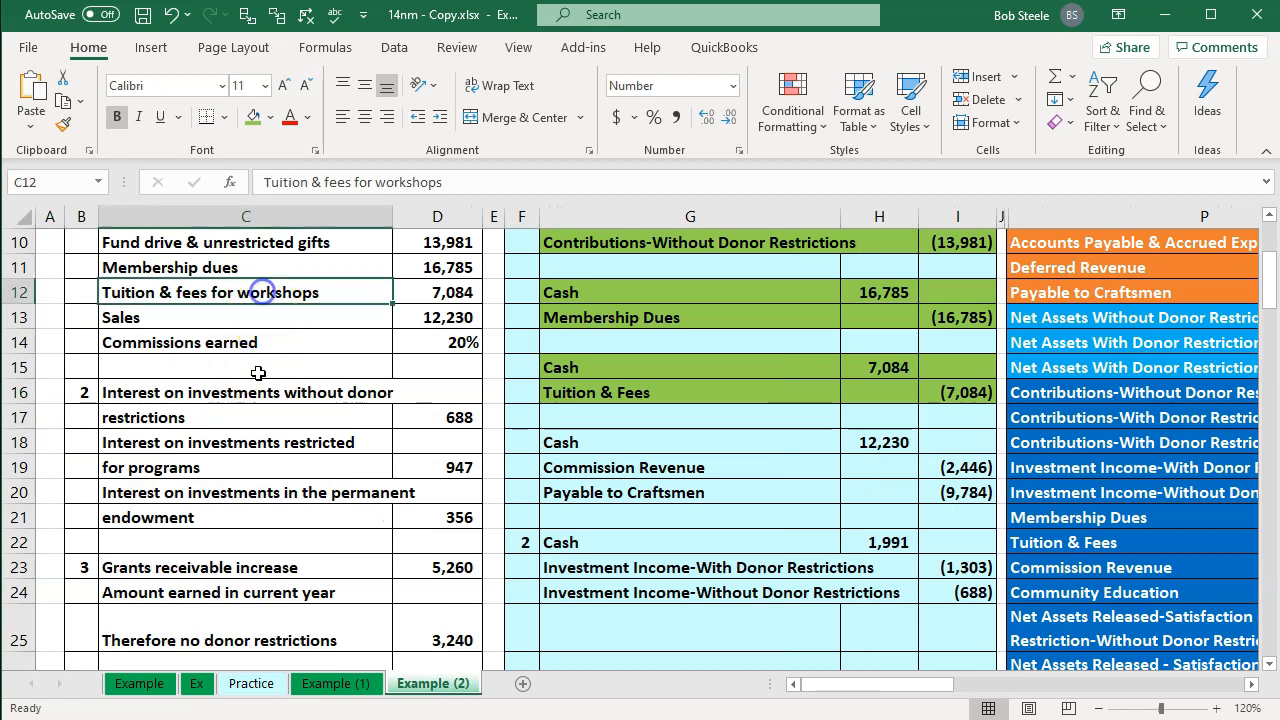
{"action": "key", "text": "Right"}
{"action": "key", "text": "Right"}
{"action": "key", "text": "Right"}
{"action": "key", "text": "Right"}
{"action": "key", "text": "Right"}
{"action": "key", "text": "Right"}
{"action": "key", "text": "Right"}
{"action": "key", "text": "Right"}
{"action": "key", "text": "Right"}
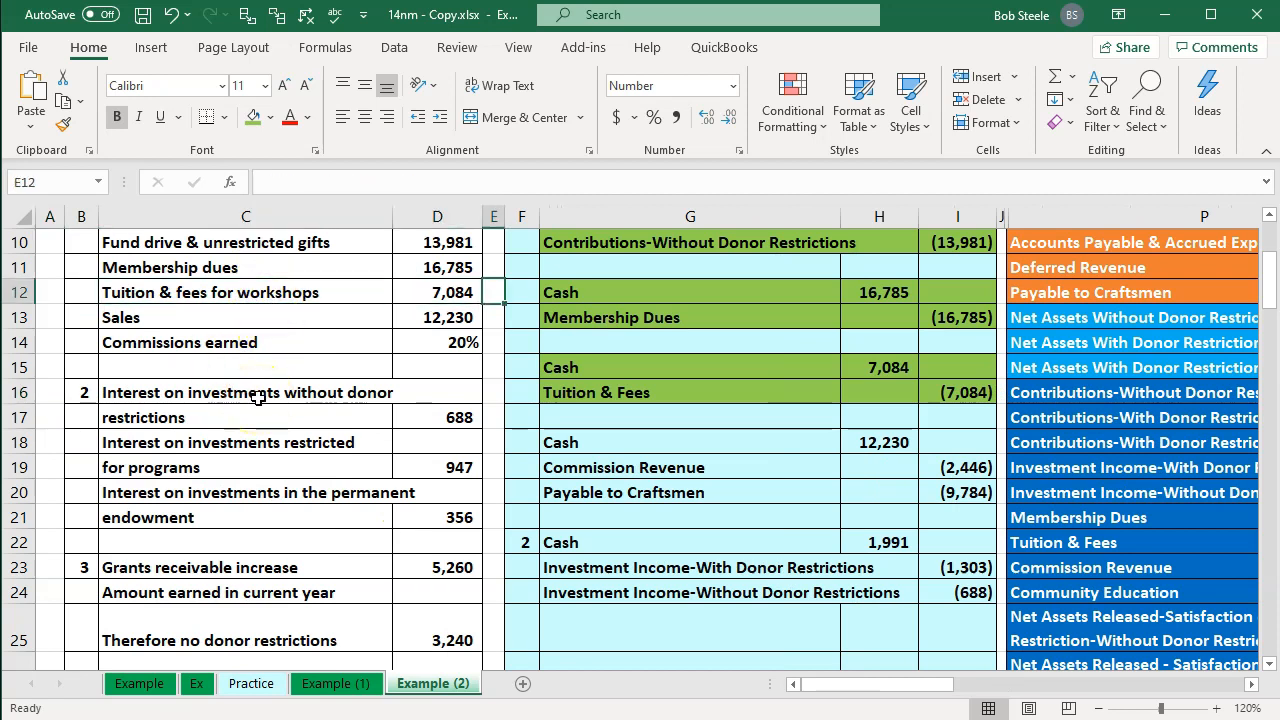
{"action": "key", "text": "Right"}
{"action": "key", "text": "Right"}
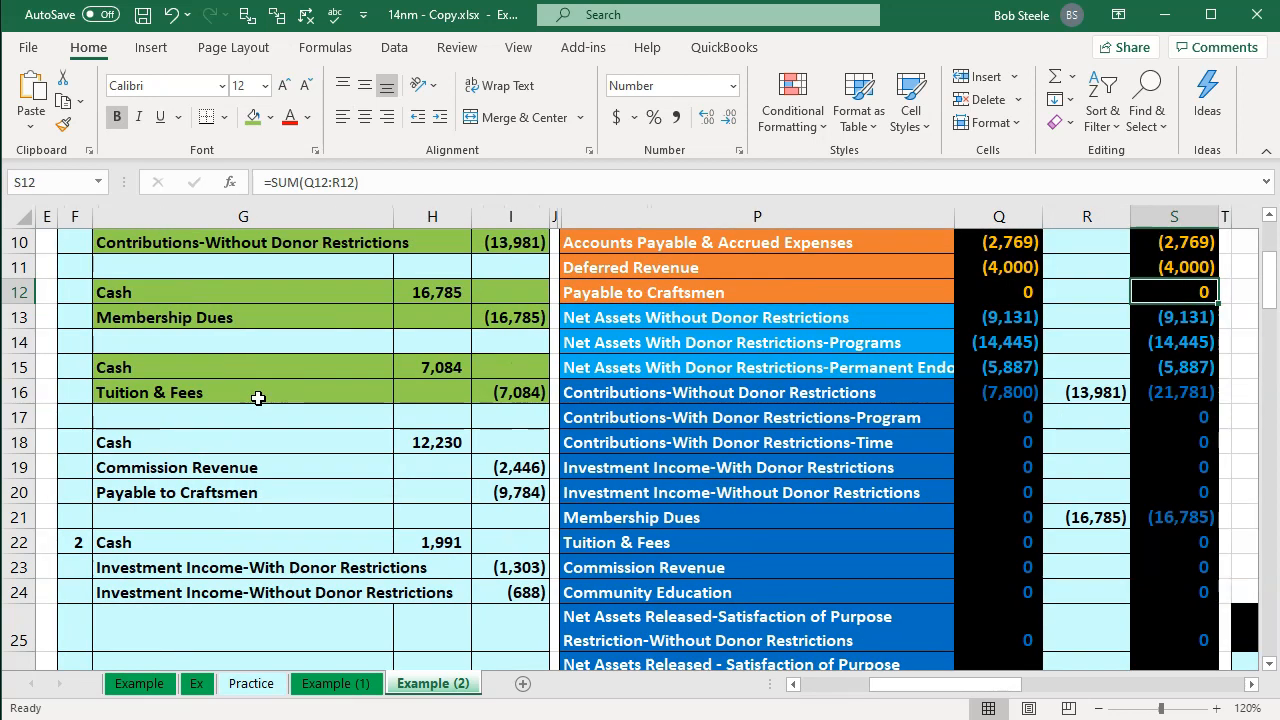
{"action": "left_click", "coordinate": [258, 398]}
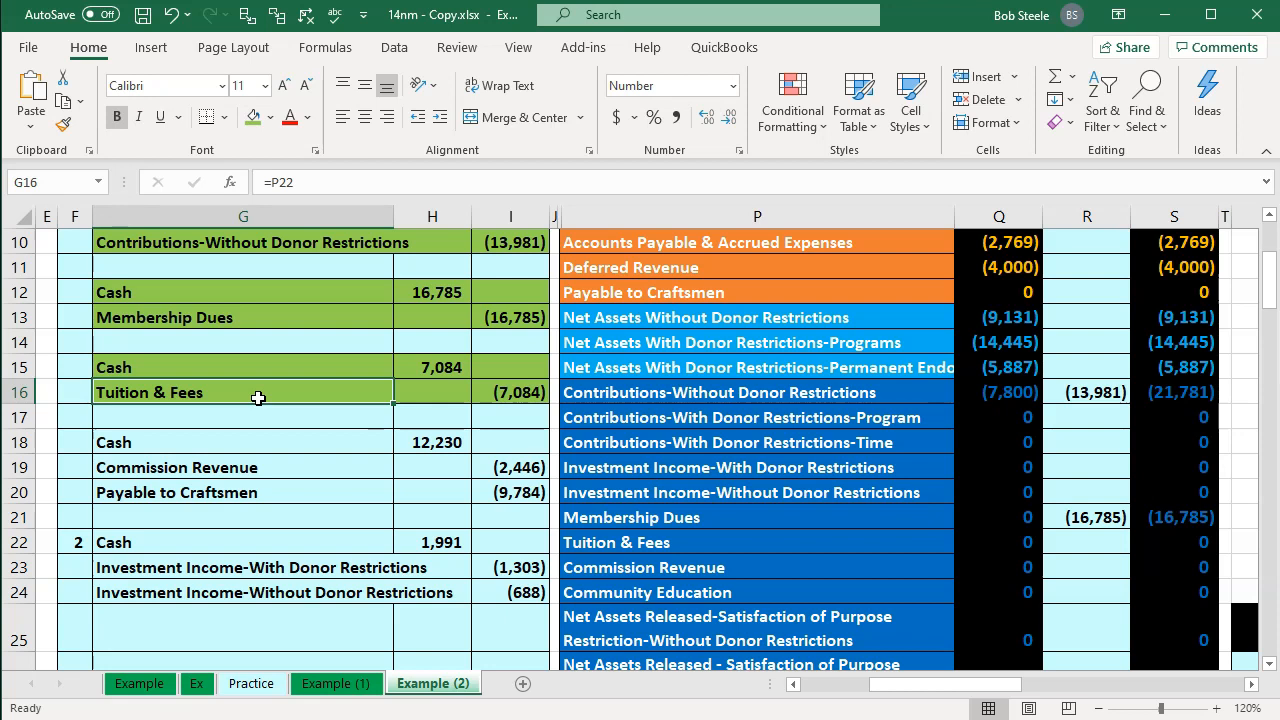
{"action": "key", "text": "Right"}
{"action": "key", "text": "Right"}
{"action": "key", "text": "Right"}
{"action": "key", "text": "Right"}
{"action": "key", "text": "Right"}
{"action": "key", "text": "Up"}
{"action": "key", "text": "Up"}
{"action": "key", "text": "Up"}
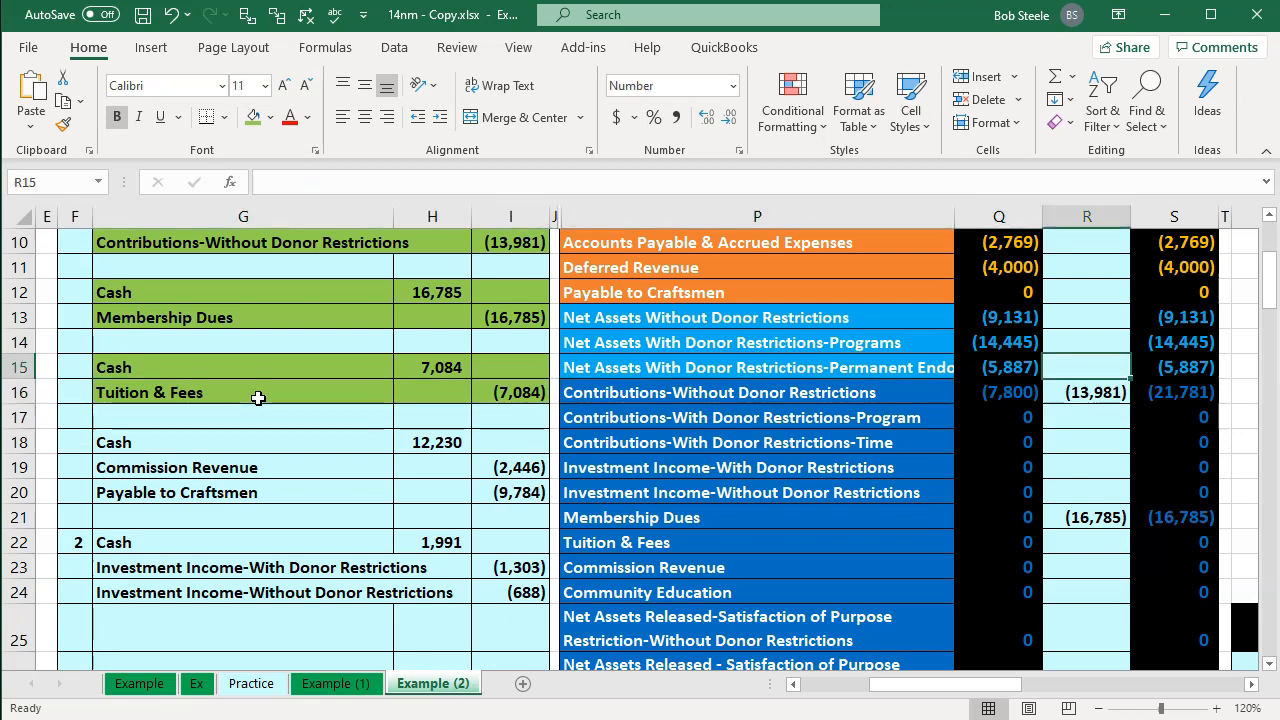
{"action": "key", "text": "Up"}
{"action": "key", "text": "Up"}
{"action": "key", "text": "Up"}
{"action": "key", "text": "Up"}
{"action": "key", "text": "Up"}
{"action": "key", "text": "Up"}
{"action": "key", "text": "Up"}
{"action": "key", "text": "Up"}
{"action": "key", "text": "Up"}
{"action": "key", "text": "Up"}
{"action": "key", "text": "Up"}
{"action": "key", "text": "Up"}
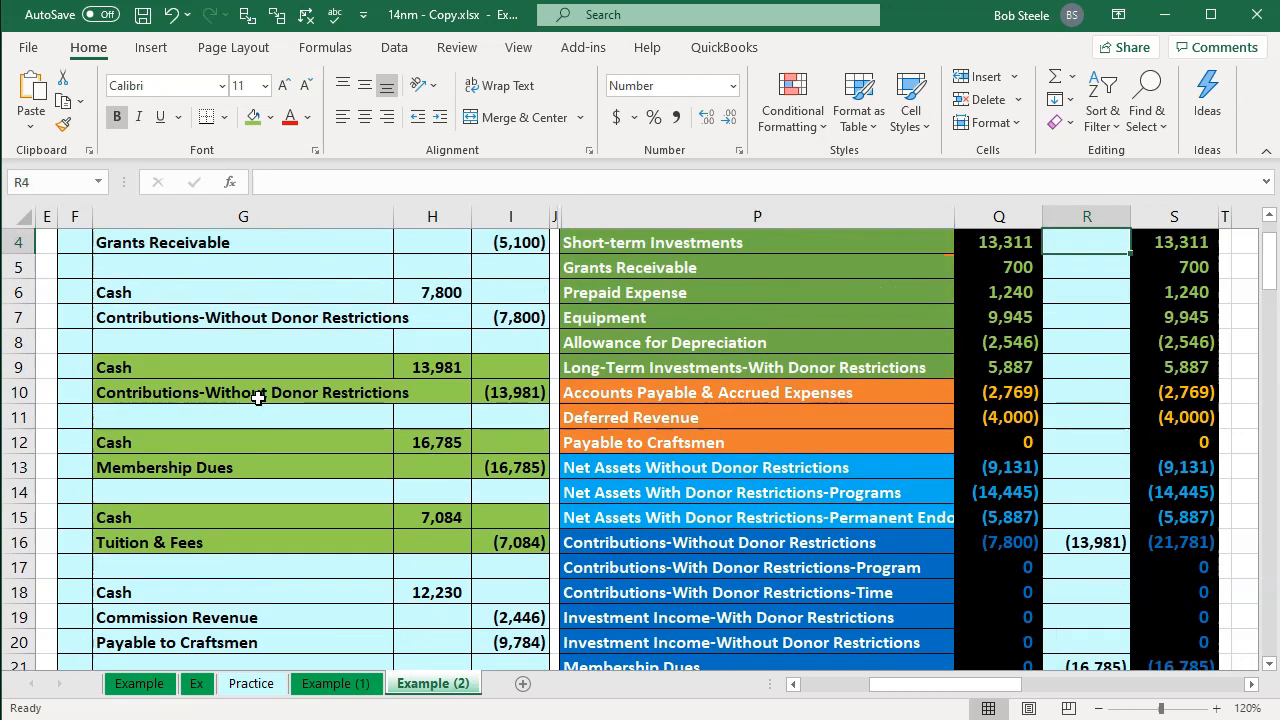
Step: Extend the Cash adjustment formula in the trial balance ADJ column to also add the Tuition & Fees cash debit (=H9+H12+H15)
{"action": "key", "text": "Down"}
{"action": "key", "text": "Down"}
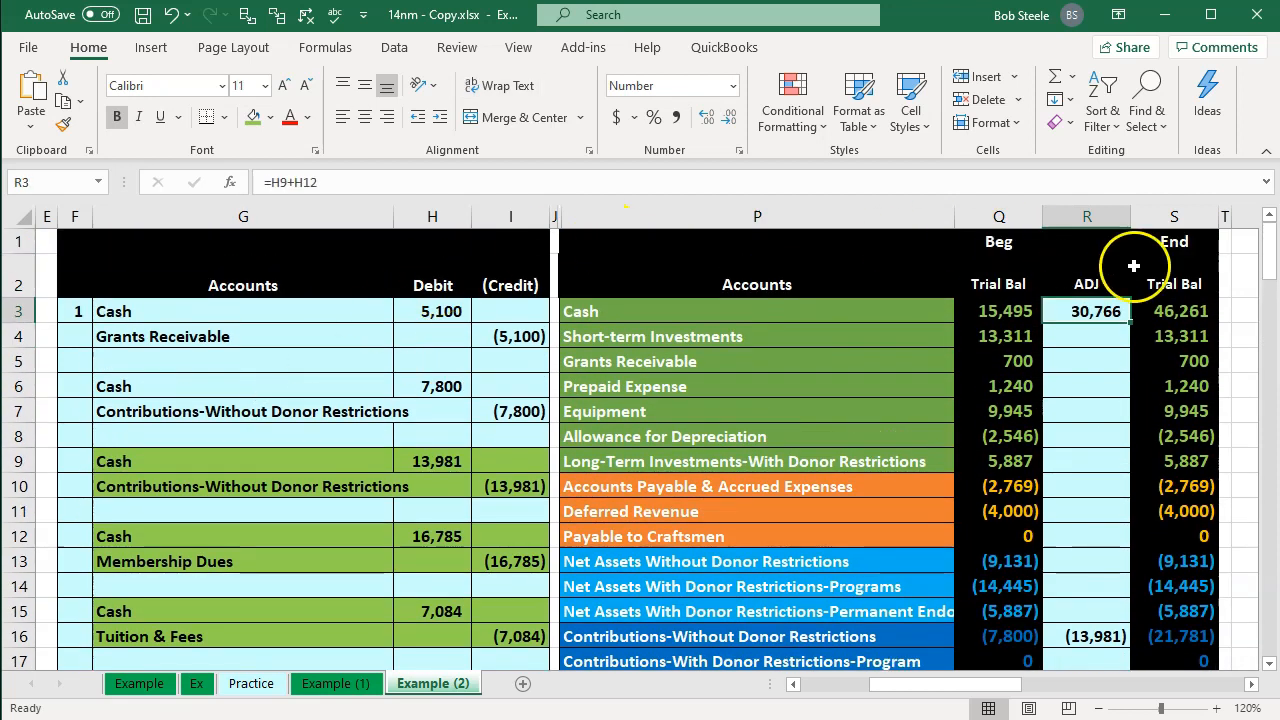
{"action": "double_click", "coordinate": [1088, 310]}
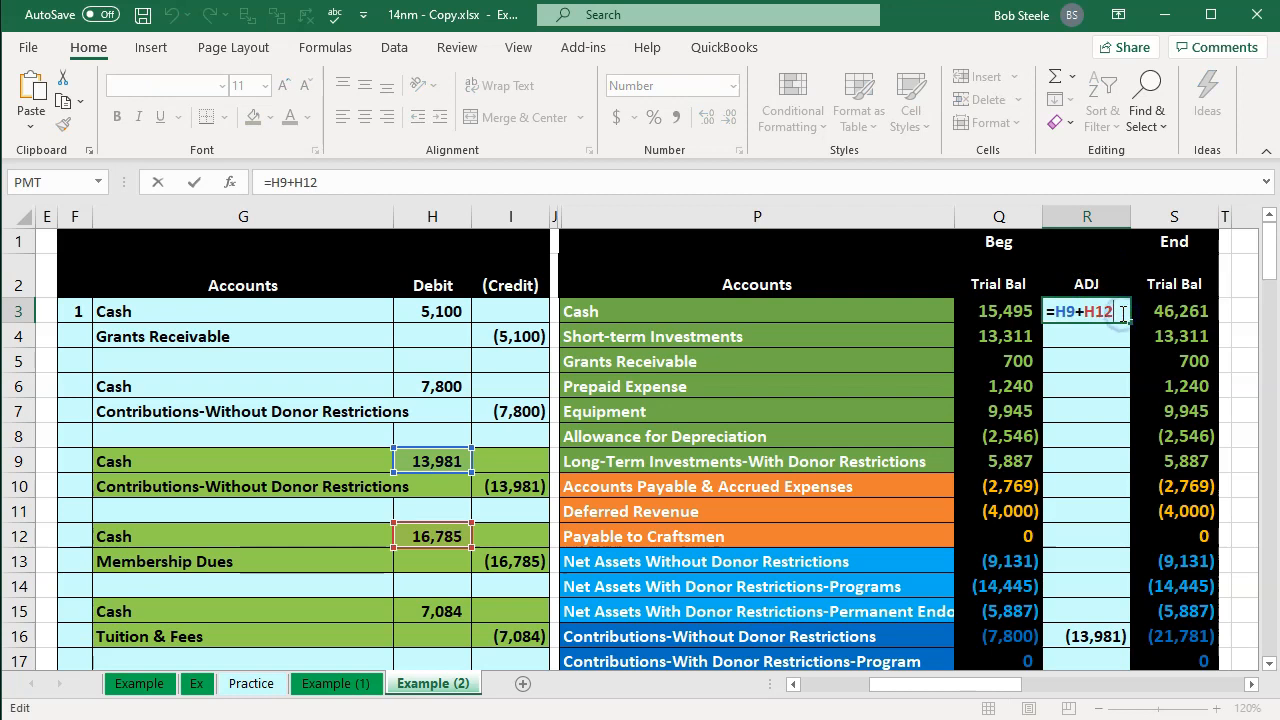
{"action": "scroll", "coordinate": [674, 390], "scroll_direction": "down", "scroll_amount": 3}
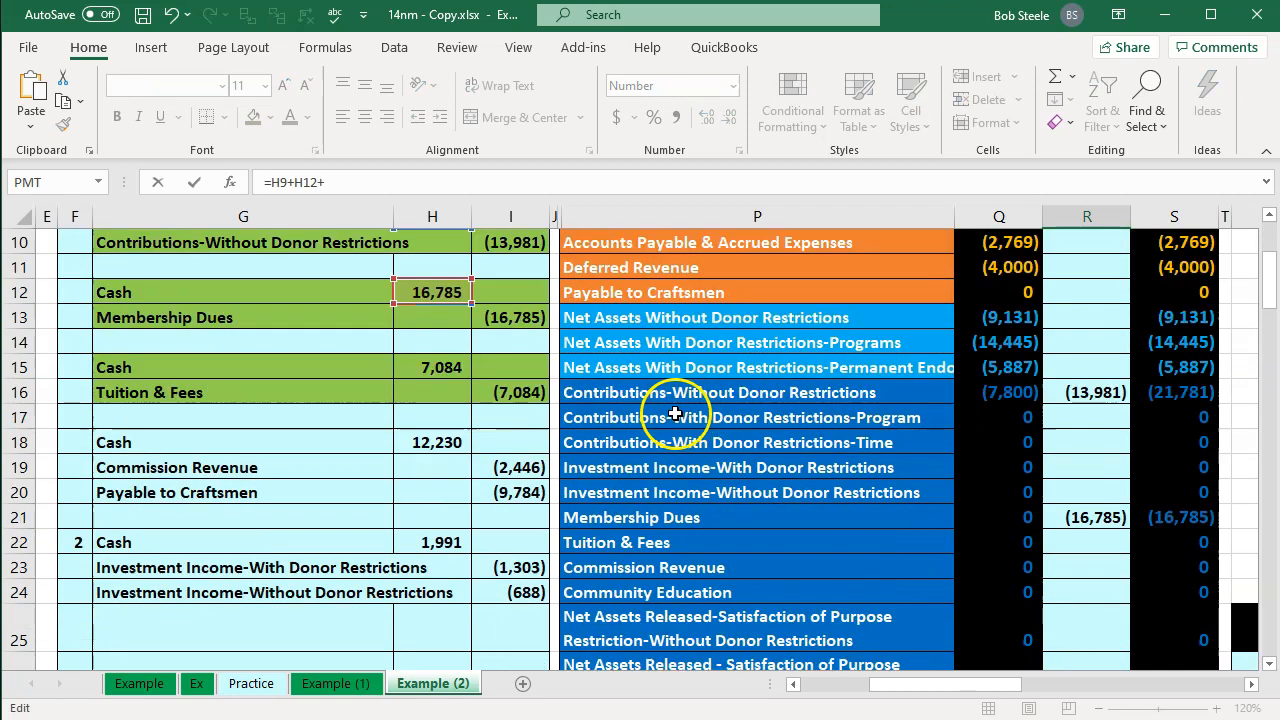
{"action": "left_click", "coordinate": [440, 367]}
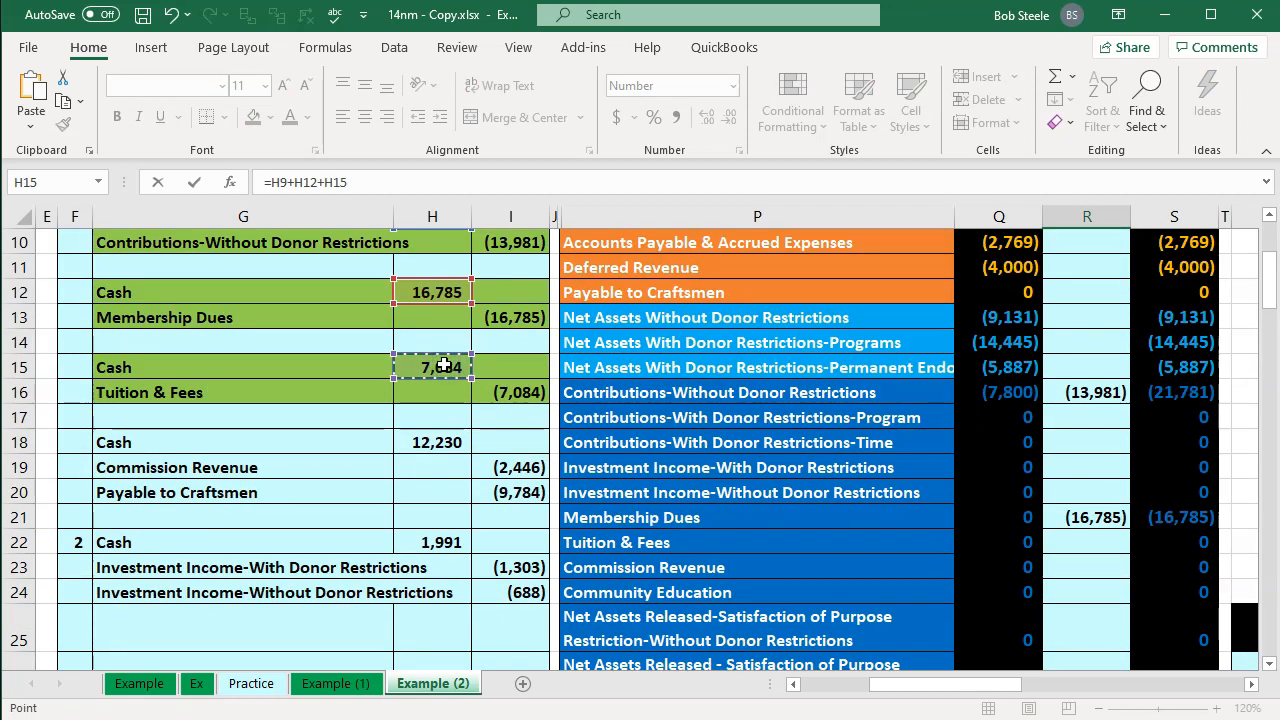
{"action": "key", "text": "Return"}
{"action": "scroll", "coordinate": [444, 365], "scroll_direction": "down", "scroll_amount": 2}
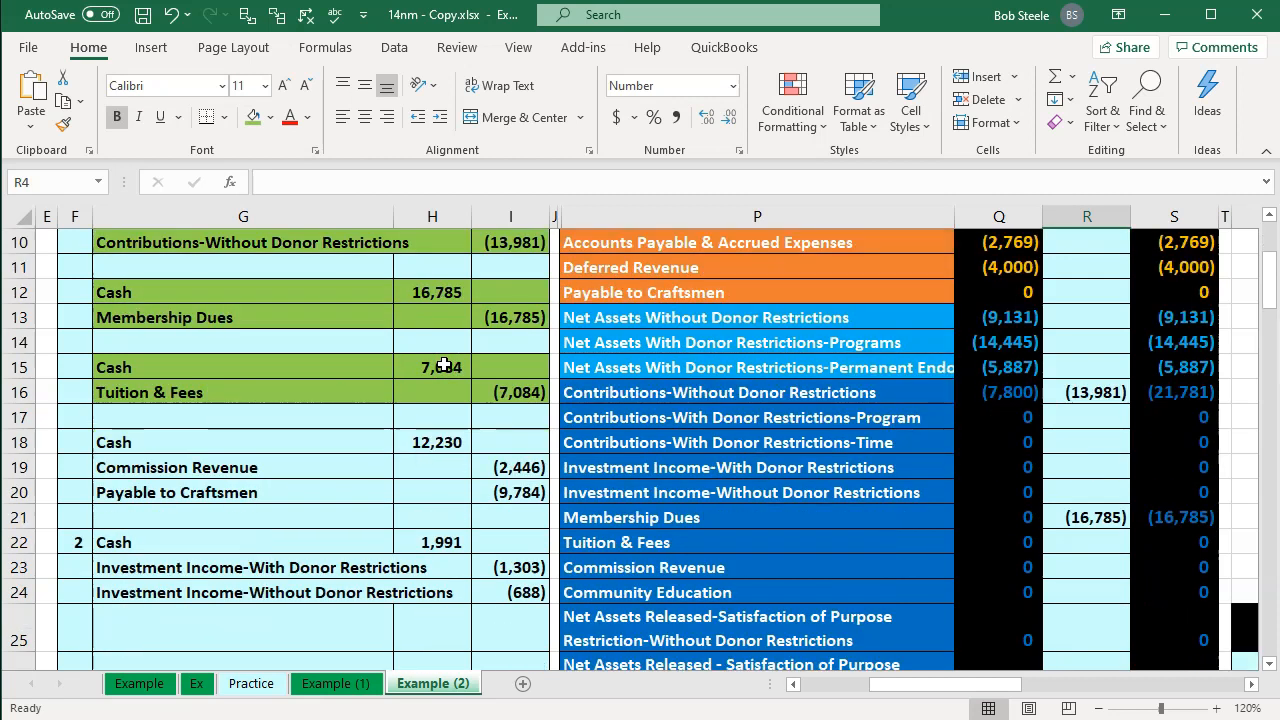
Step: Link the Tuition & Fees adjustment cell in the ADJ column to the Tuition & Fees credit in the journal entries (=I16)
{"action": "left_click", "coordinate": [649, 546]}
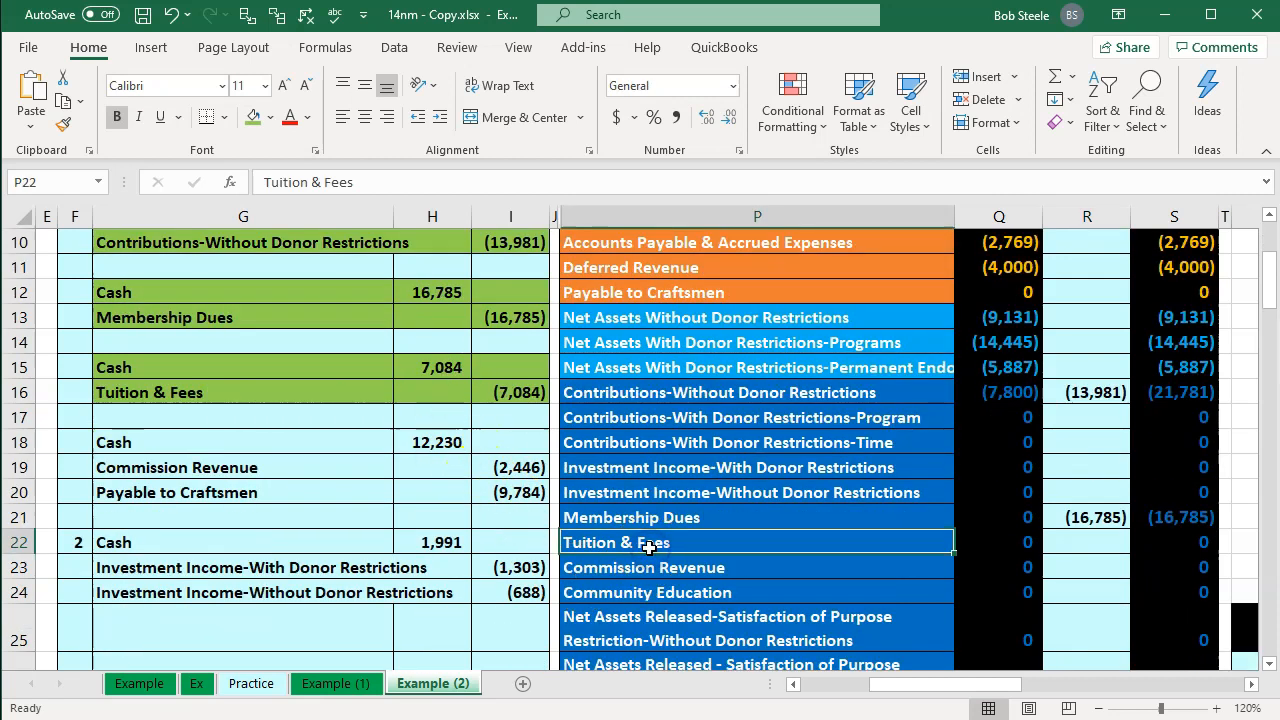
{"action": "key", "text": "Right"}
{"action": "key", "text": "Right"}
{"action": "type", "text": "="}
{"action": "key", "text": "Left"}
{"action": "key", "text": "Left"}
{"action": "key", "text": "Left"}
{"action": "key", "text": "Left"}
{"action": "key", "text": "Up"}
{"action": "key", "text": "Up"}
{"action": "key", "text": "Up"}
{"action": "key", "text": "Up"}
{"action": "key", "text": "Up"}
{"action": "key", "text": "Up"}
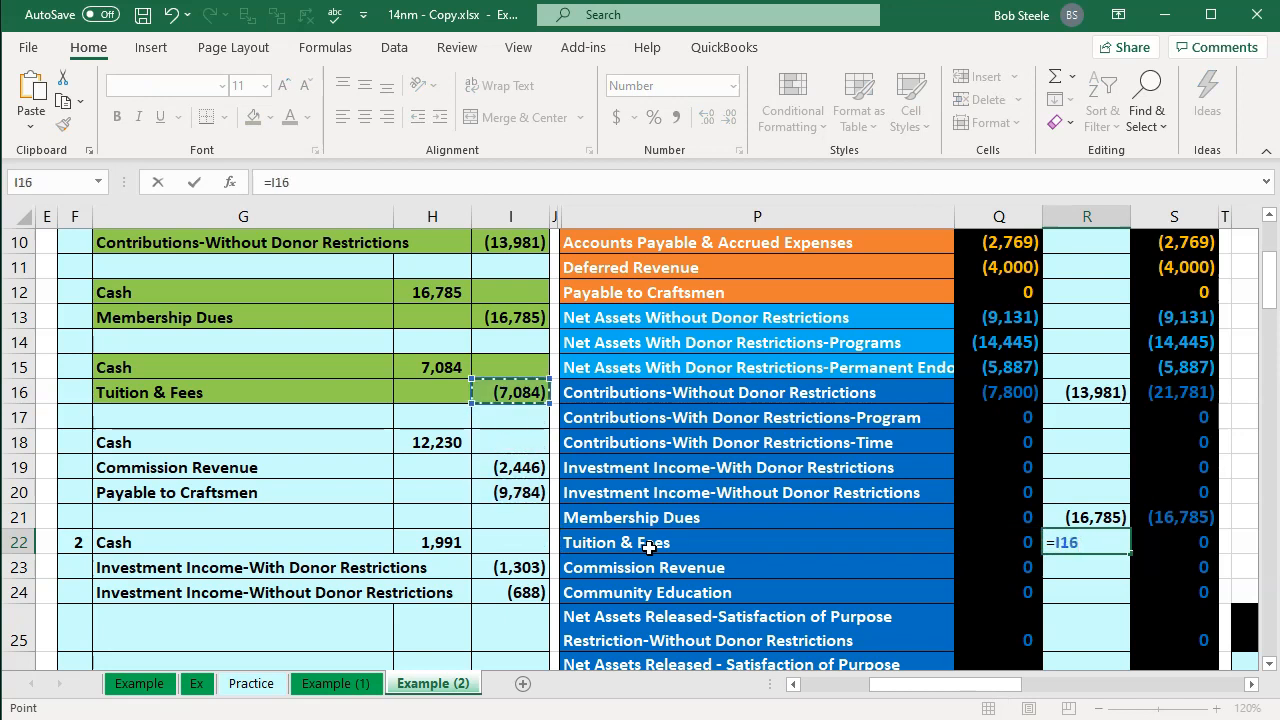
{"action": "key", "text": "Return"}
{"action": "key", "text": "Right"}
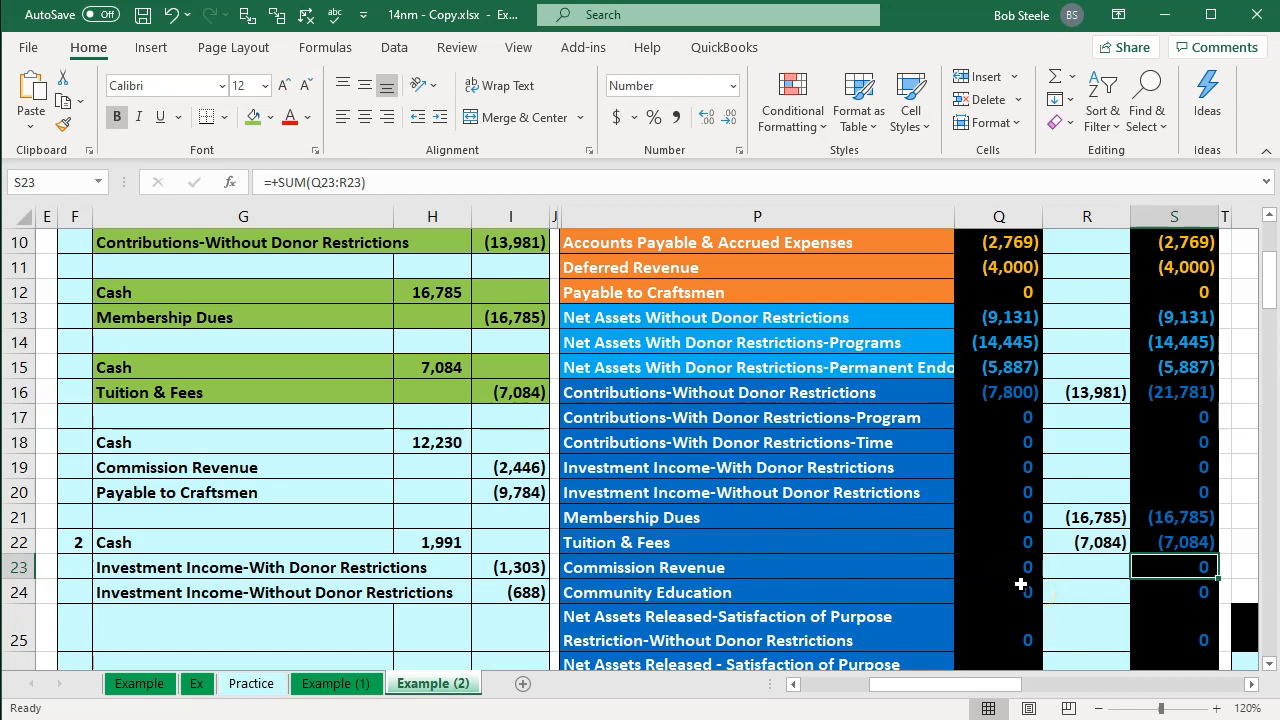
Step: Review the Tuition & Fees journal entry formula and the worksheet's expense allocation columns
{"action": "left_click", "coordinate": [509, 396]}
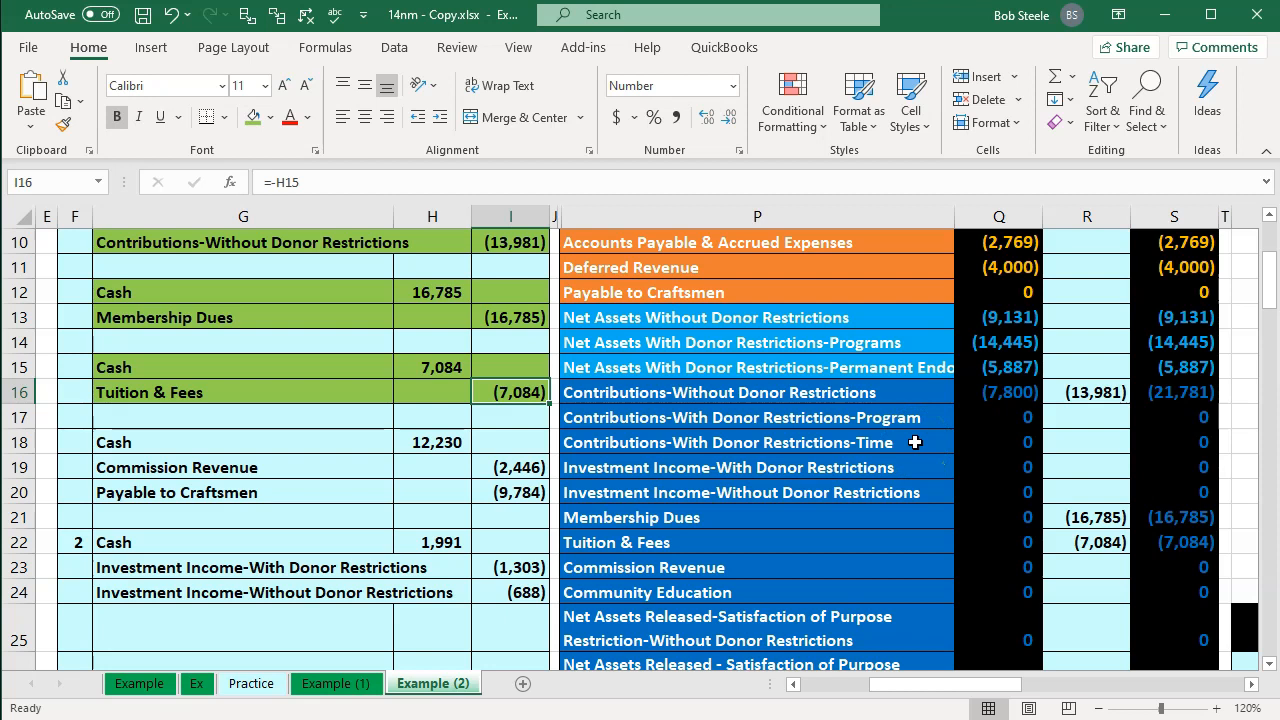
{"action": "scroll", "coordinate": [915, 442], "scroll_direction": "down", "scroll_amount": 3}
{"action": "left_click", "coordinate": [943, 471]}
{"action": "key", "text": "Right"}
{"action": "key", "text": "Right"}
{"action": "key", "text": "Right"}
{"action": "key", "text": "Right"}
{"action": "key", "text": "Right"}
{"action": "key", "text": "Right"}
{"action": "key", "text": "Right"}
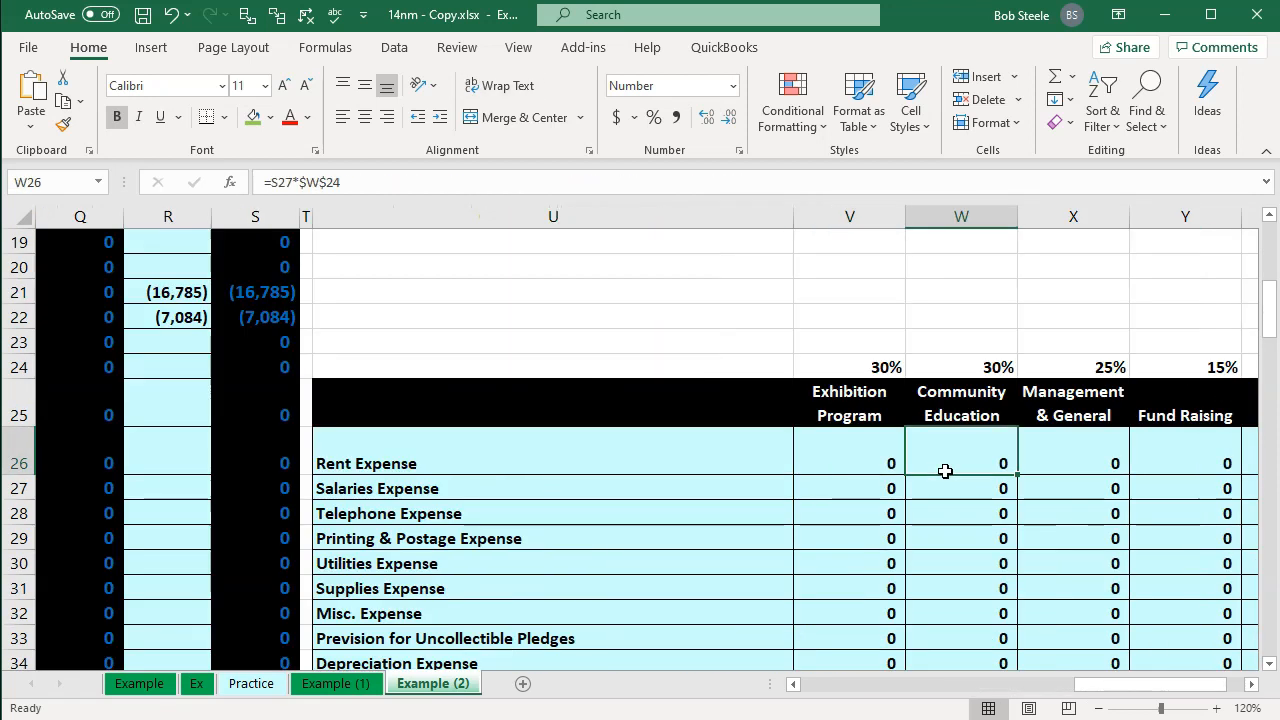
{"action": "left_click", "coordinate": [887, 417]}
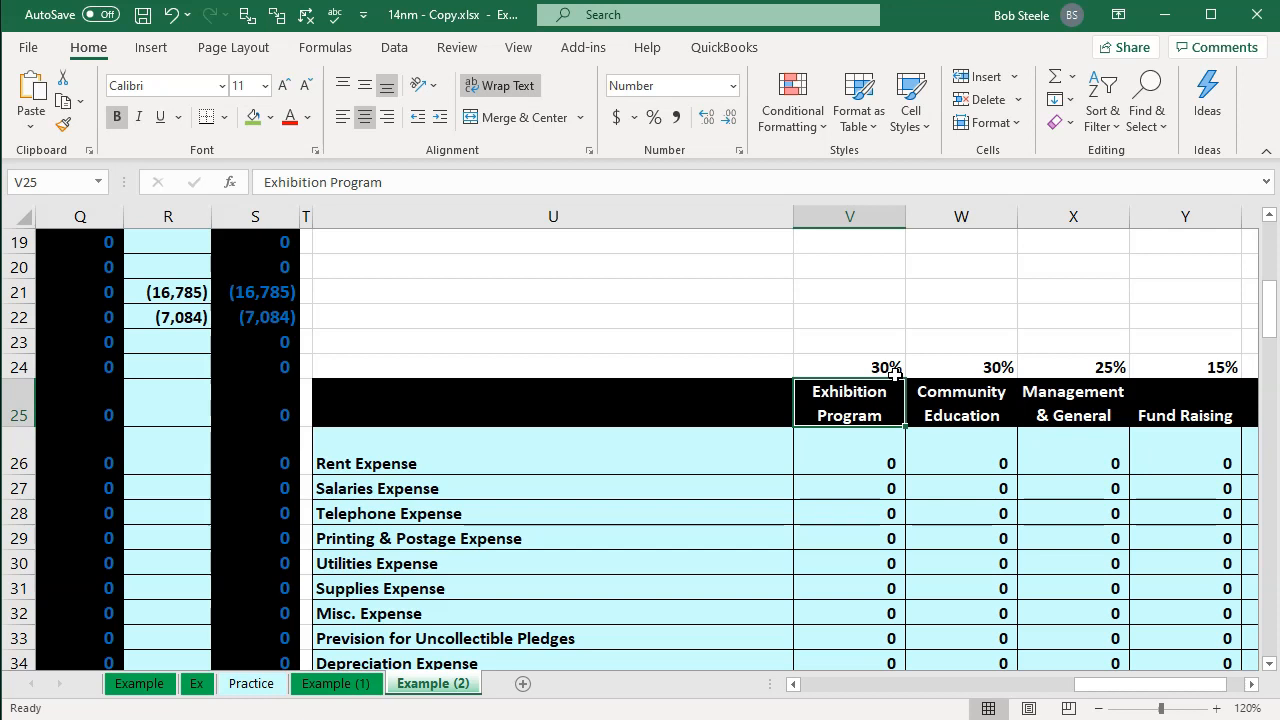
{"action": "key", "text": "Left"}
{"action": "key", "text": "Left"}
{"action": "key", "text": "Left"}
{"action": "key", "text": "Left"}
{"action": "key", "text": "Left"}
{"action": "key", "text": "Left"}
{"action": "key", "text": "Left"}
{"action": "key", "text": "Left"}
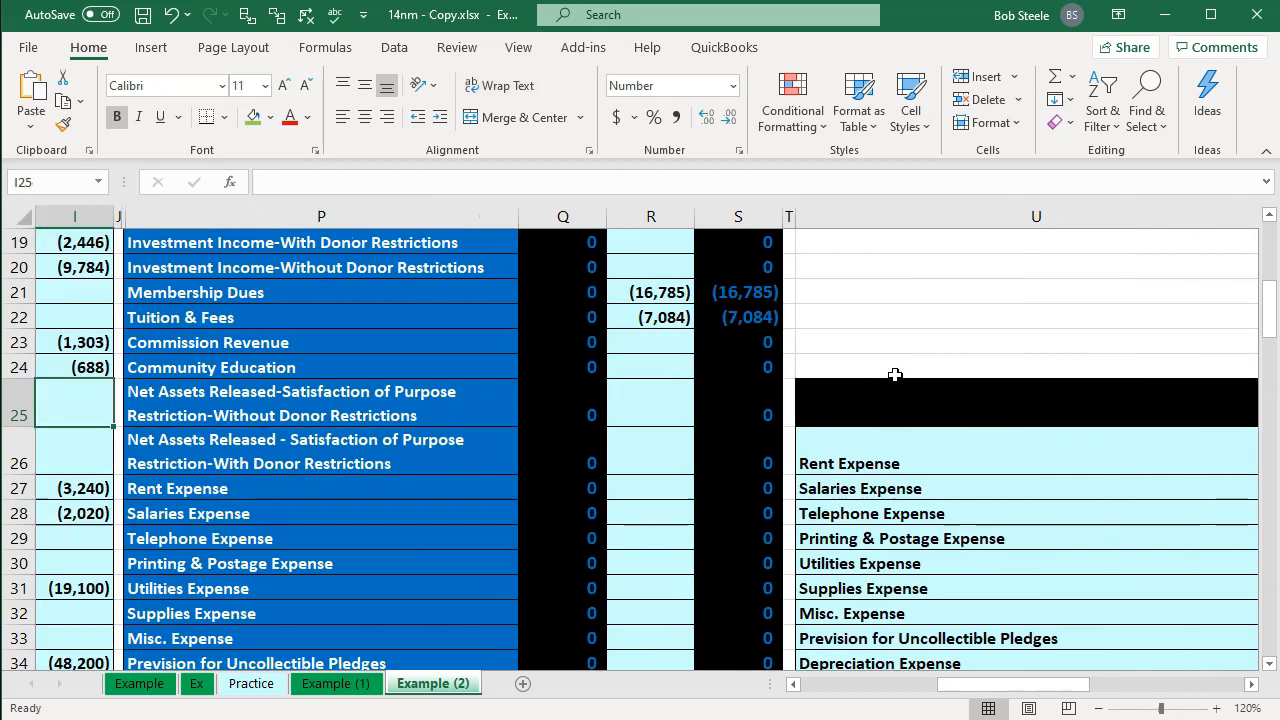
{"action": "key", "text": "Left"}
{"action": "key", "text": "Left"}
{"action": "key", "text": "Left"}
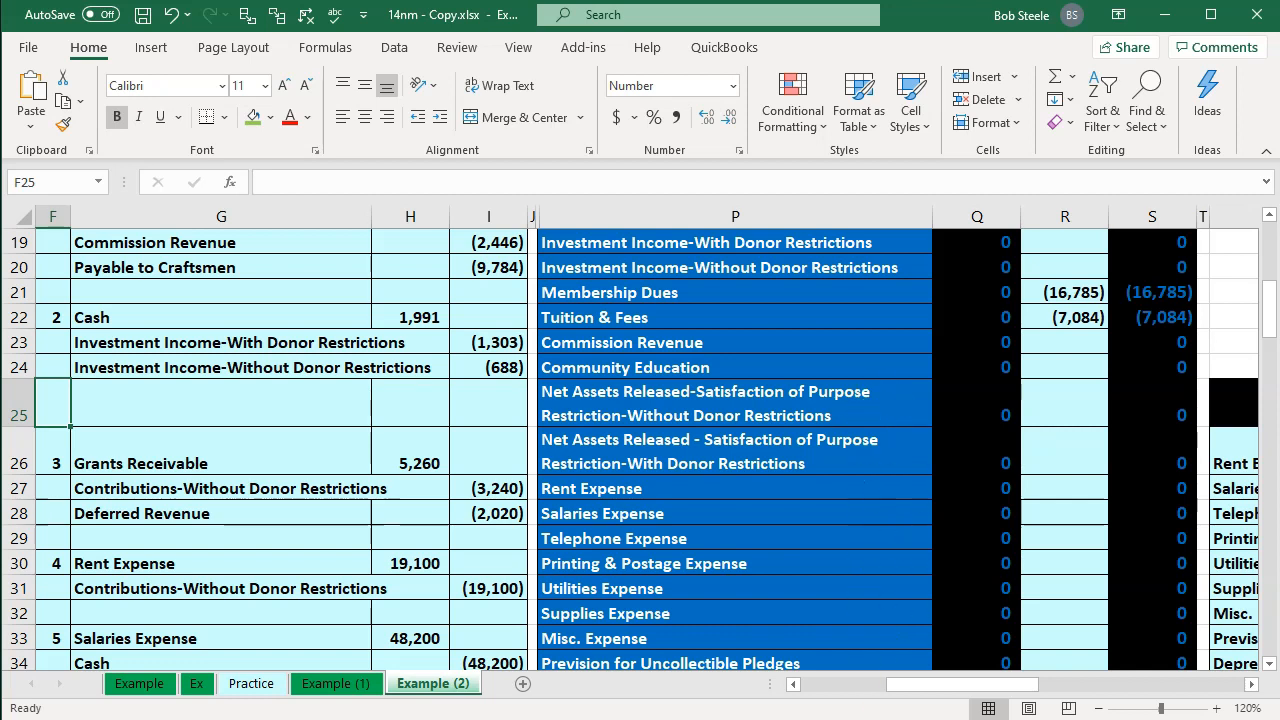
Step: Switch to QuickBooks and open a new sales receipt from the Home page
{"action": "key", "text": "alt+Tab"}
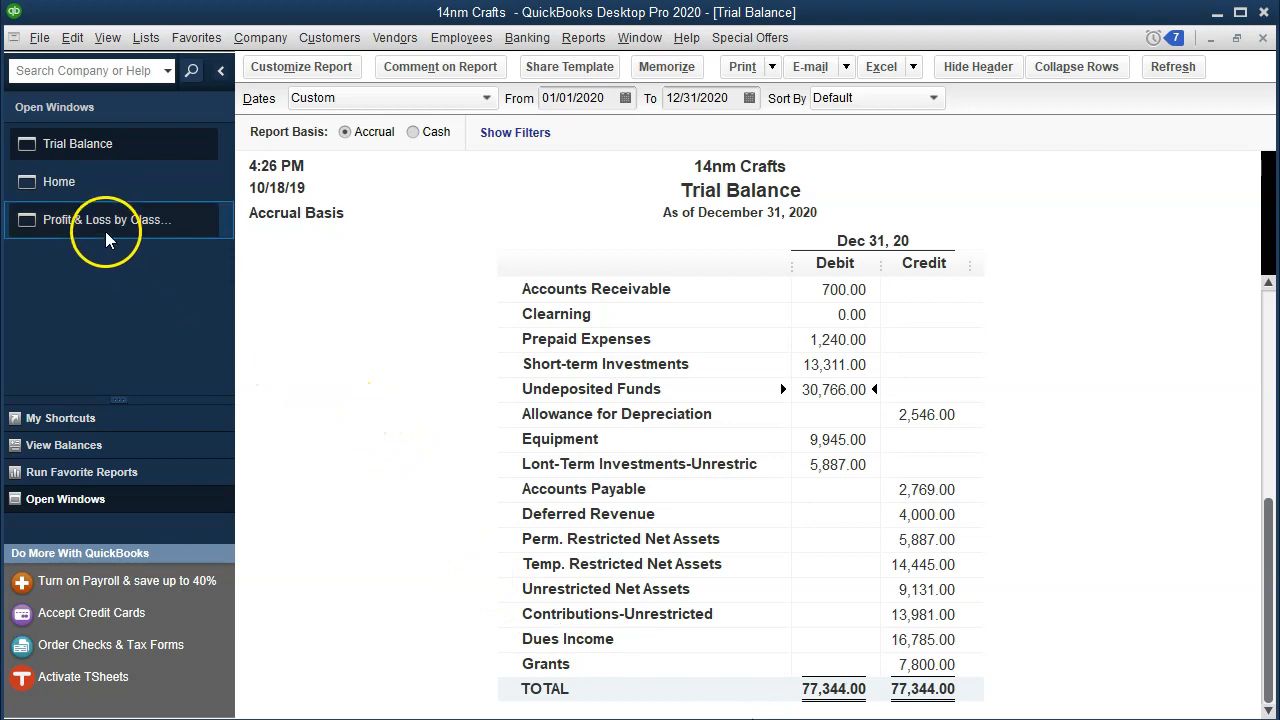
{"action": "left_click", "coordinate": [60, 181]}
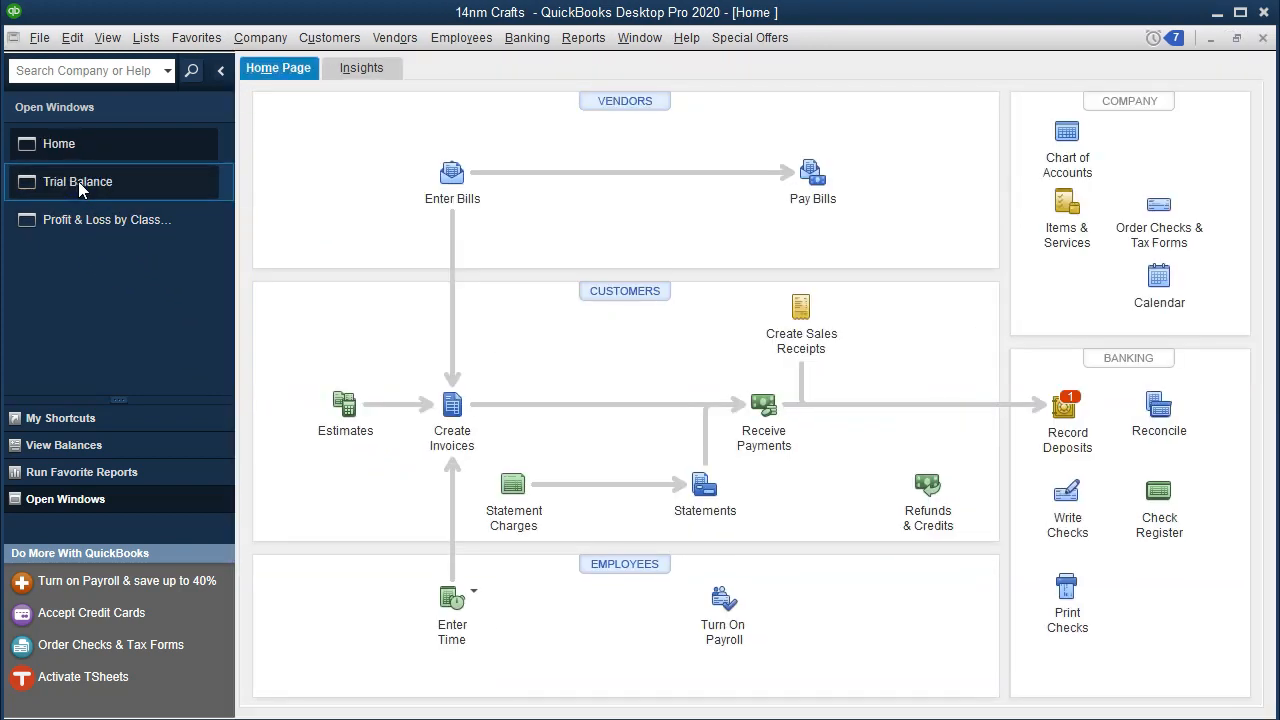
{"action": "left_click", "coordinate": [810, 340]}
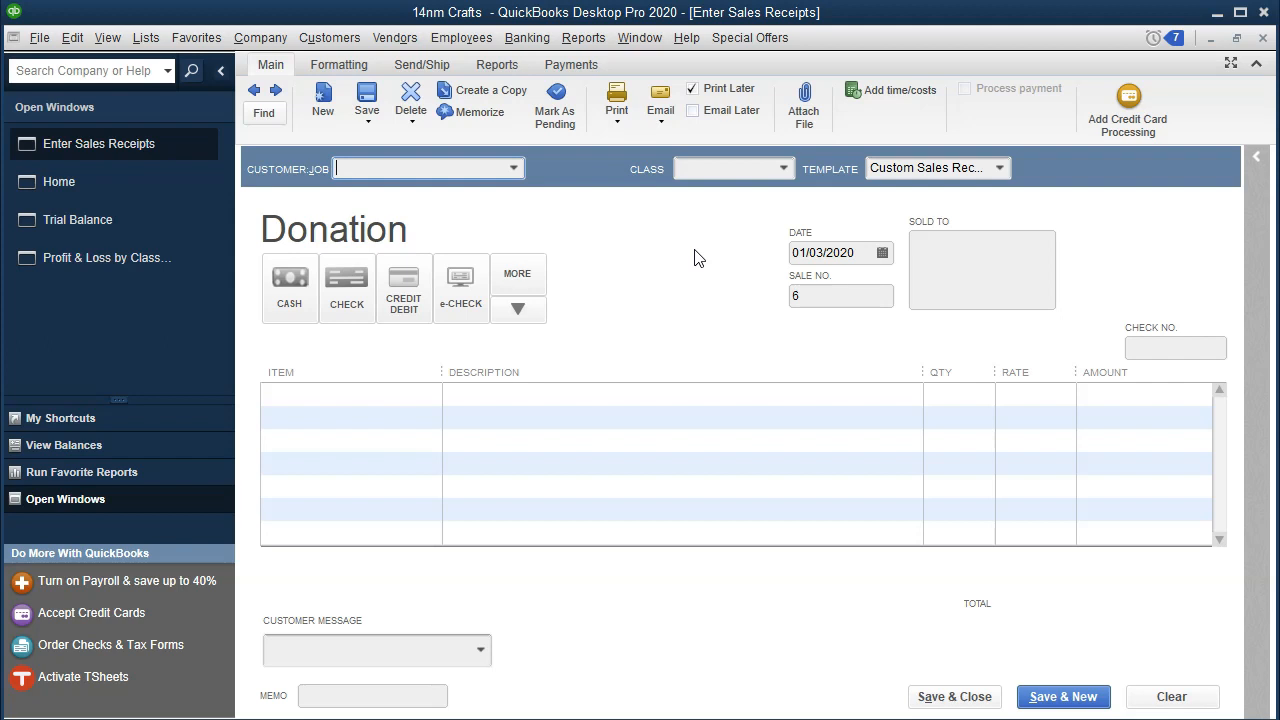
{"action": "left_click", "coordinate": [340, 65]}
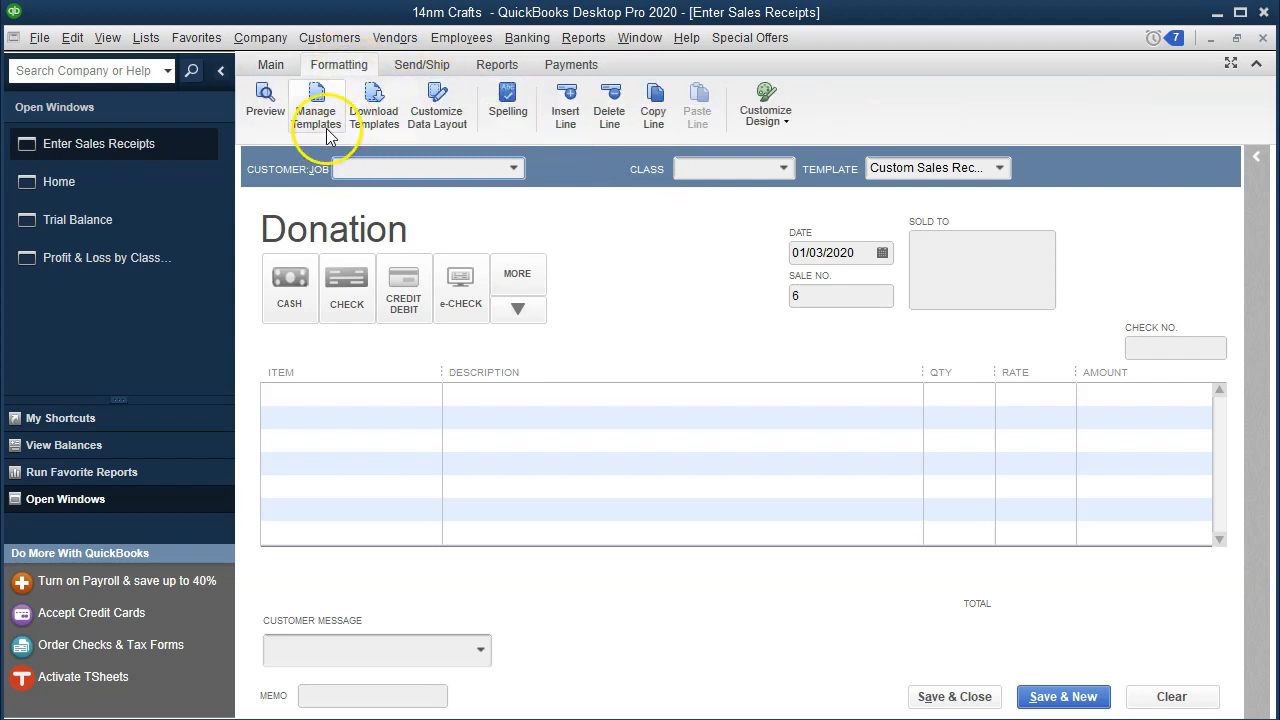
{"action": "left_click", "coordinate": [271, 64]}
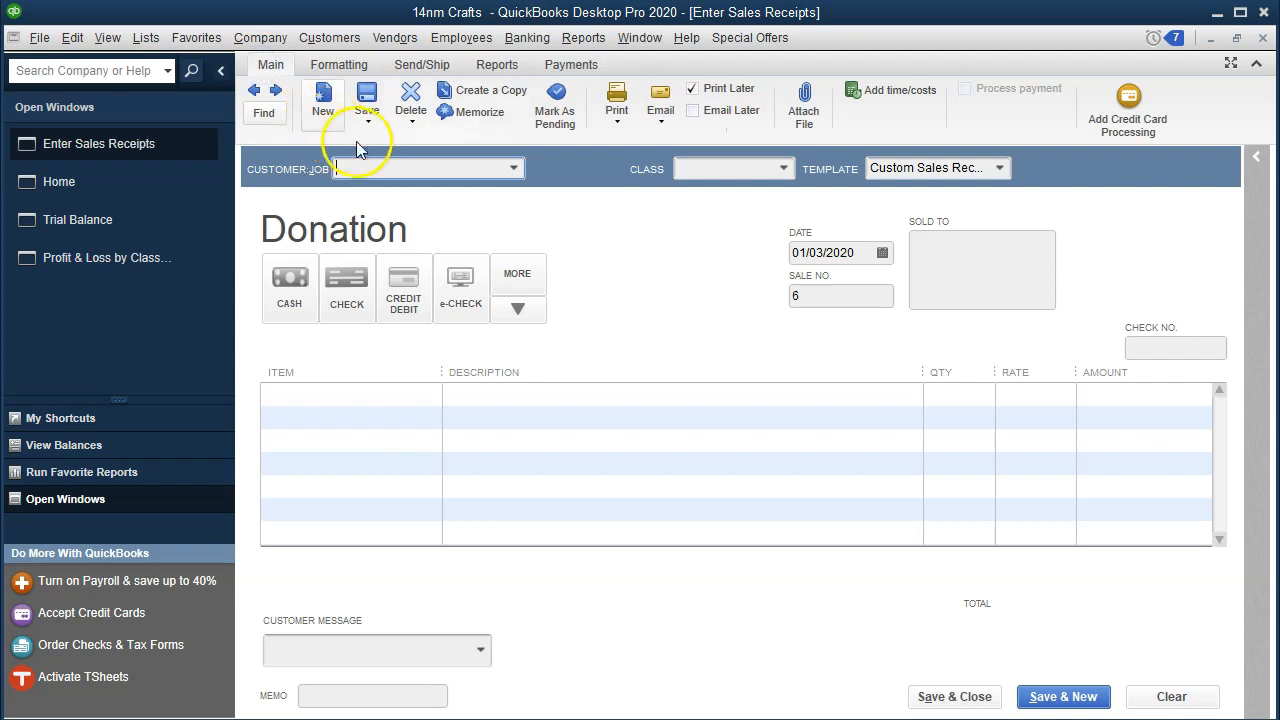
Step: Quick-add a new customer named Student 1 on the sales receipt
{"action": "left_click", "coordinate": [513, 168]}
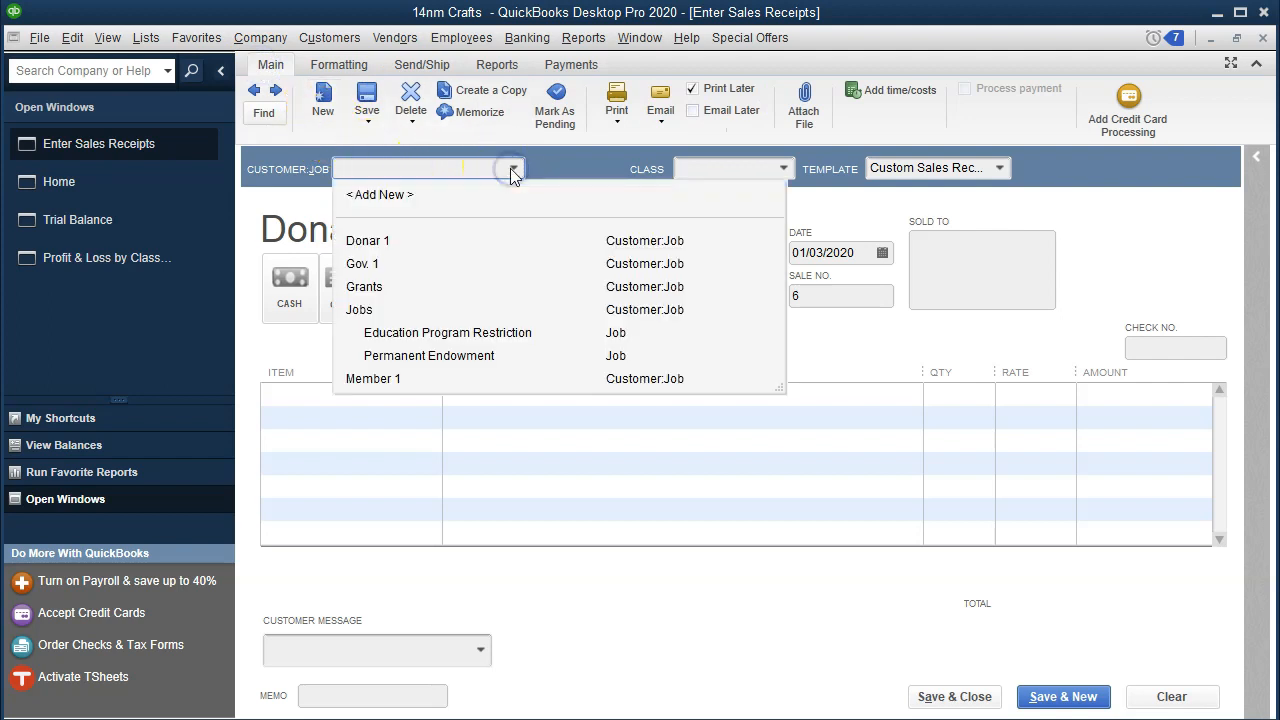
{"action": "left_click", "coordinate": [484, 166]}
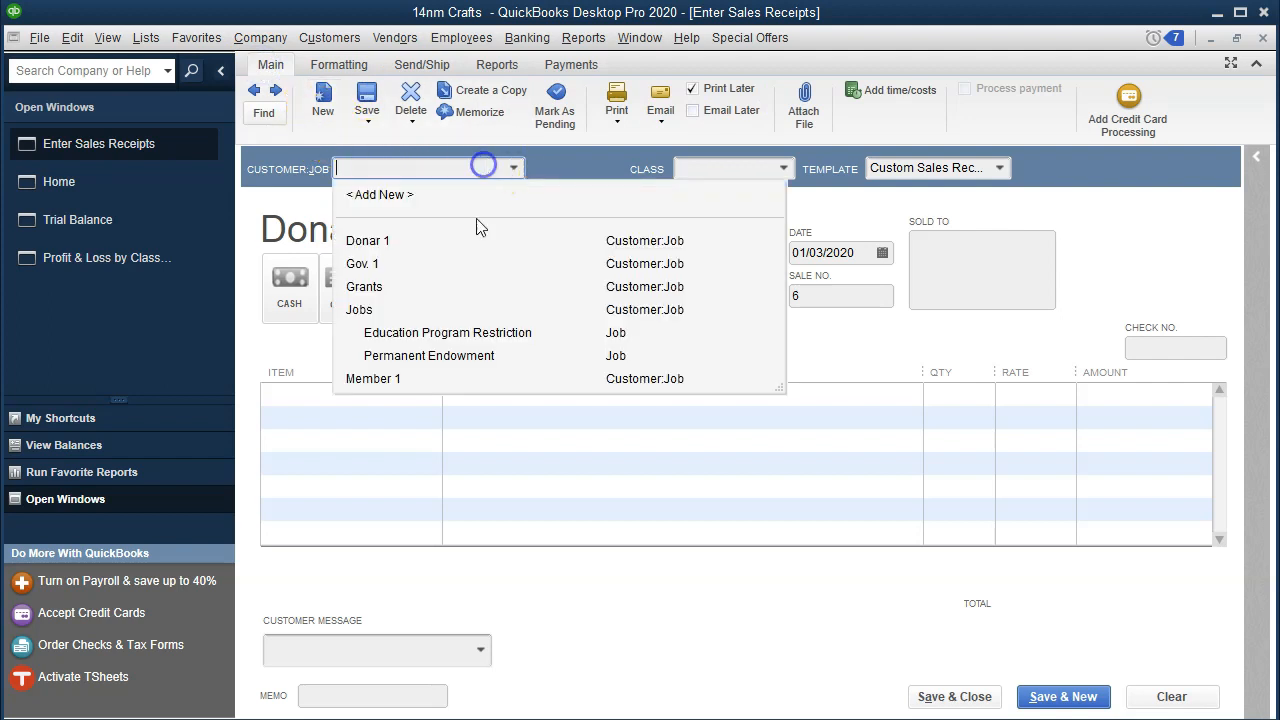
{"action": "type", "text": "Stu"}
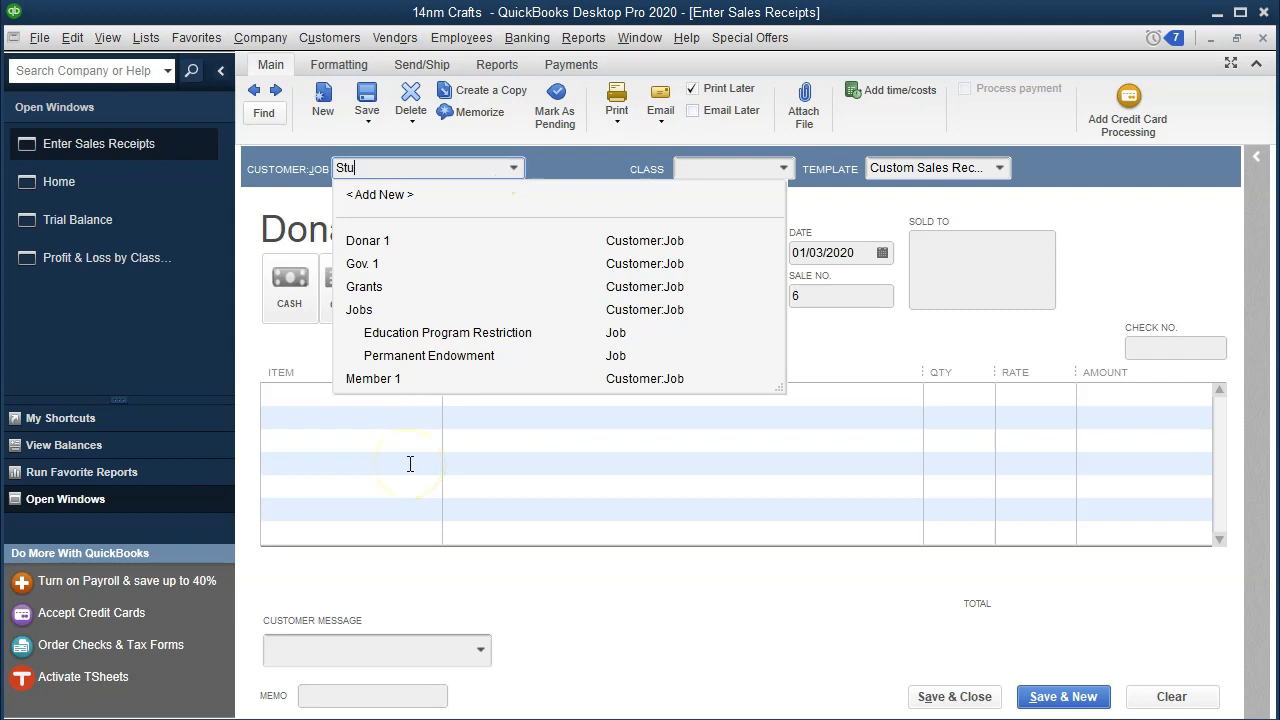
{"action": "type", "text": "dent 1"}
{"action": "key", "text": "Tab"}
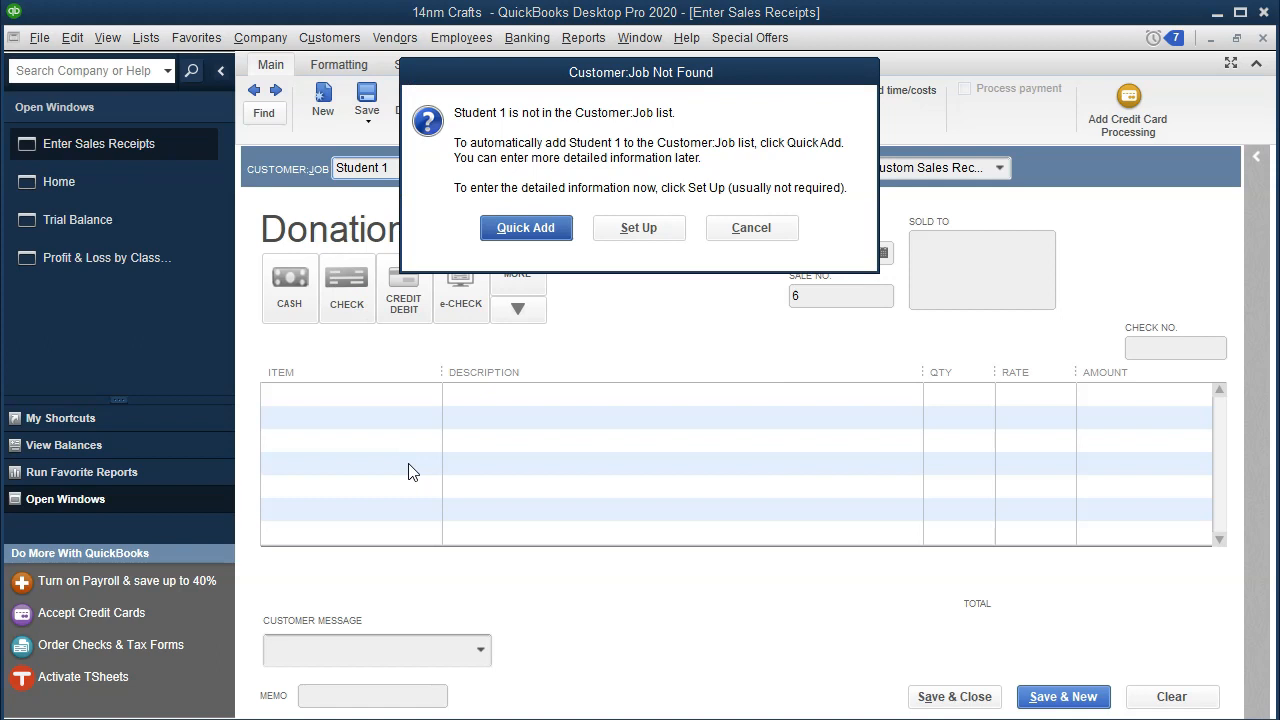
{"action": "left_click", "coordinate": [533, 243]}
Step: Set the receipt's class to Unrestricted:Programs:Education and the date to 01/04/2020
{"action": "left_click", "coordinate": [785, 169]}
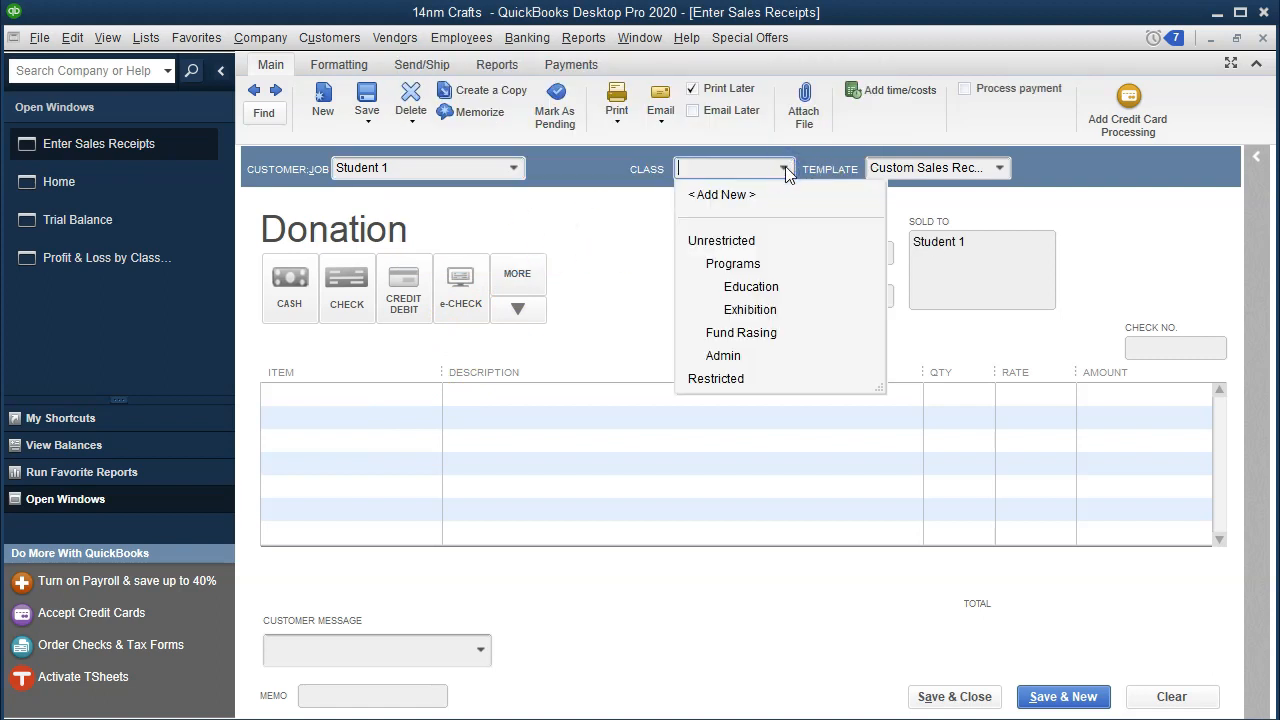
{"action": "left_click", "coordinate": [762, 291]}
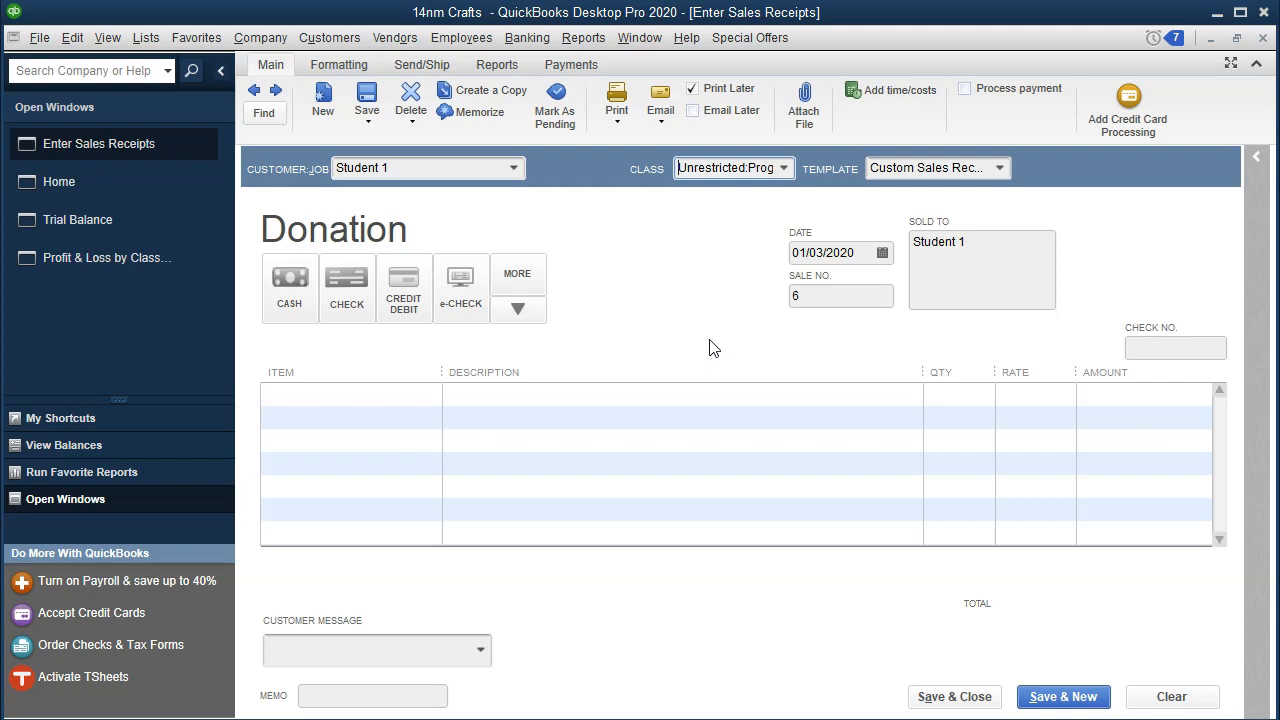
{"action": "key", "text": "Tab"}
{"action": "key", "text": "Tab"}
{"action": "key", "text": "Tab"}
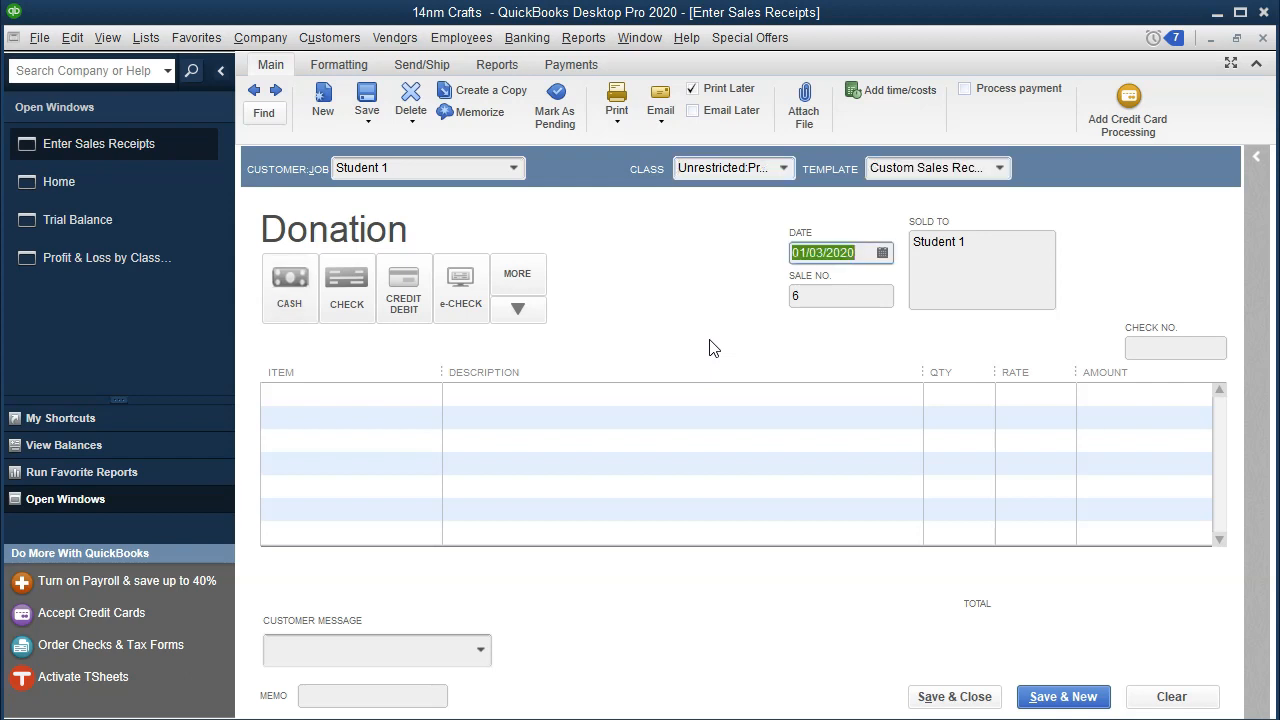
{"action": "key", "text": "Tab"}
{"action": "key", "text": "Tab"}
{"action": "key", "text": "Tab"}
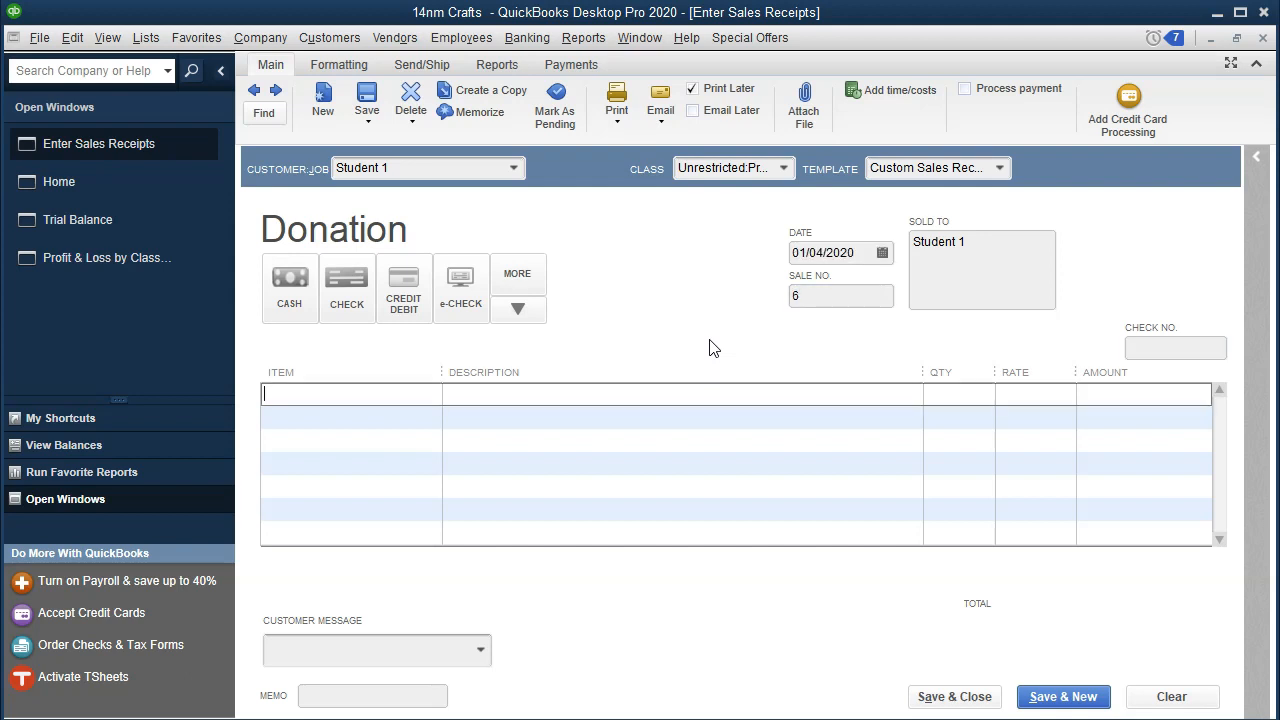
Step: Enter Tuition & Fees as a new item on the first receipt line, opening the new item setup
{"action": "left_click", "coordinate": [431, 394]}
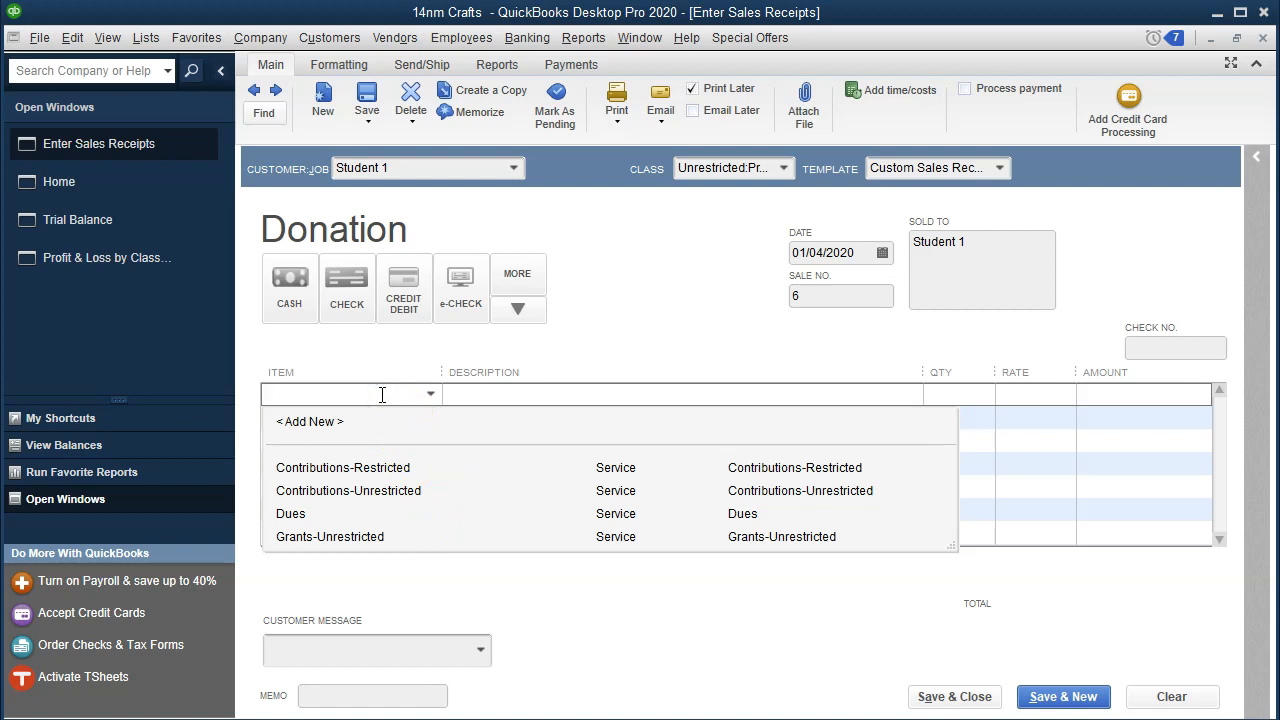
{"action": "type", "text": "Guif"}
{"action": "key", "text": "BackSpace"}
{"action": "key", "text": "BackSpace"}
{"action": "key", "text": "BackSpace"}
{"action": "key", "text": "BackSpace"}
{"action": "key", "text": "BackSpace"}
{"action": "type", "text": "Tuition & Fees"}
{"action": "key", "text": "Tab"}
{"action": "key", "text": "Return"}
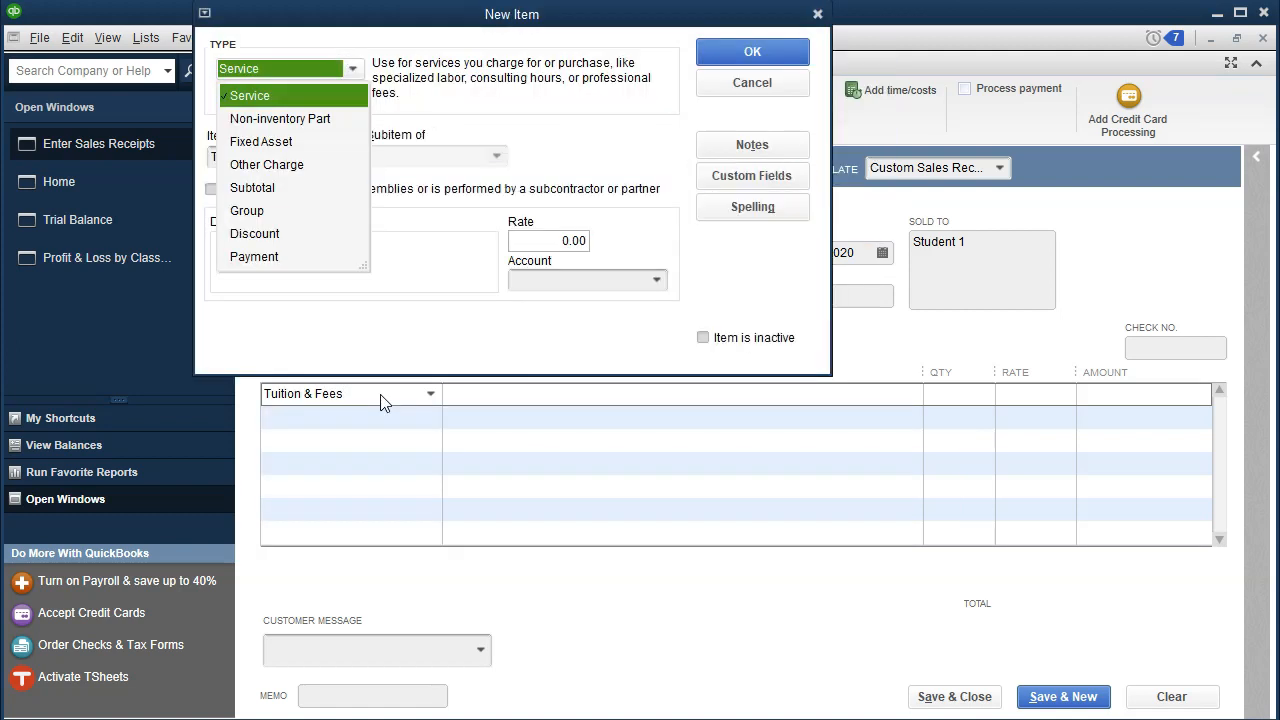
Step: Set the new service item's description to Tuition & Fees
{"action": "key", "text": "Tab"}
{"action": "key", "text": "ctrl+c"}
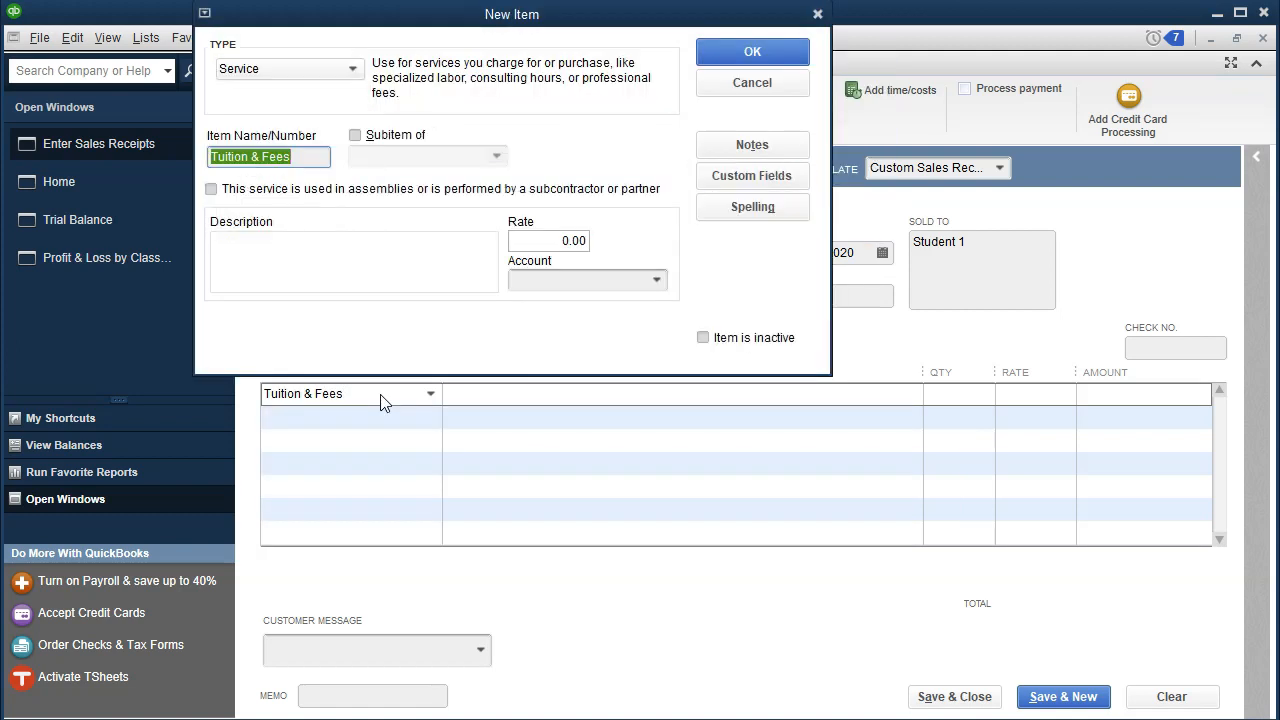
{"action": "key", "text": "Tab"}
{"action": "key", "text": "Tab"}
{"action": "key", "text": "Tab"}
{"action": "key", "text": "ctrl+v"}
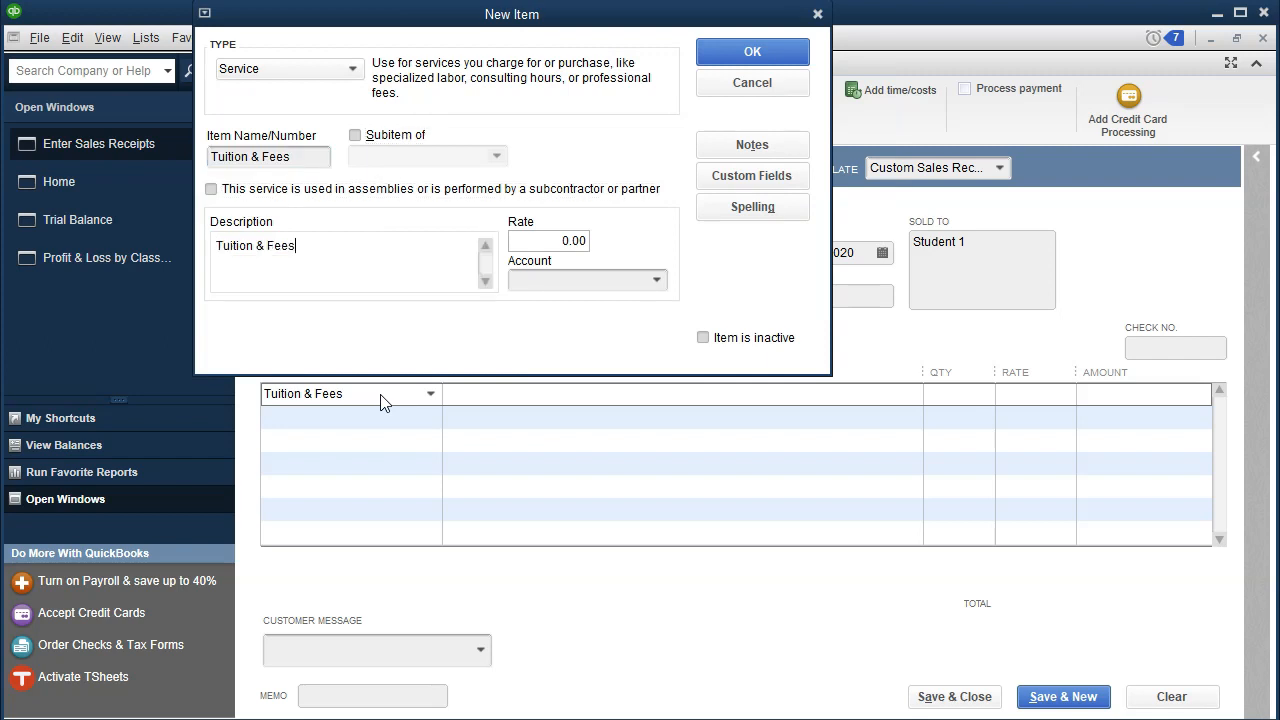
Step: Assign the item to a new income account named Tuition & Fees, creating that account
{"action": "left_click", "coordinate": [634, 284]}
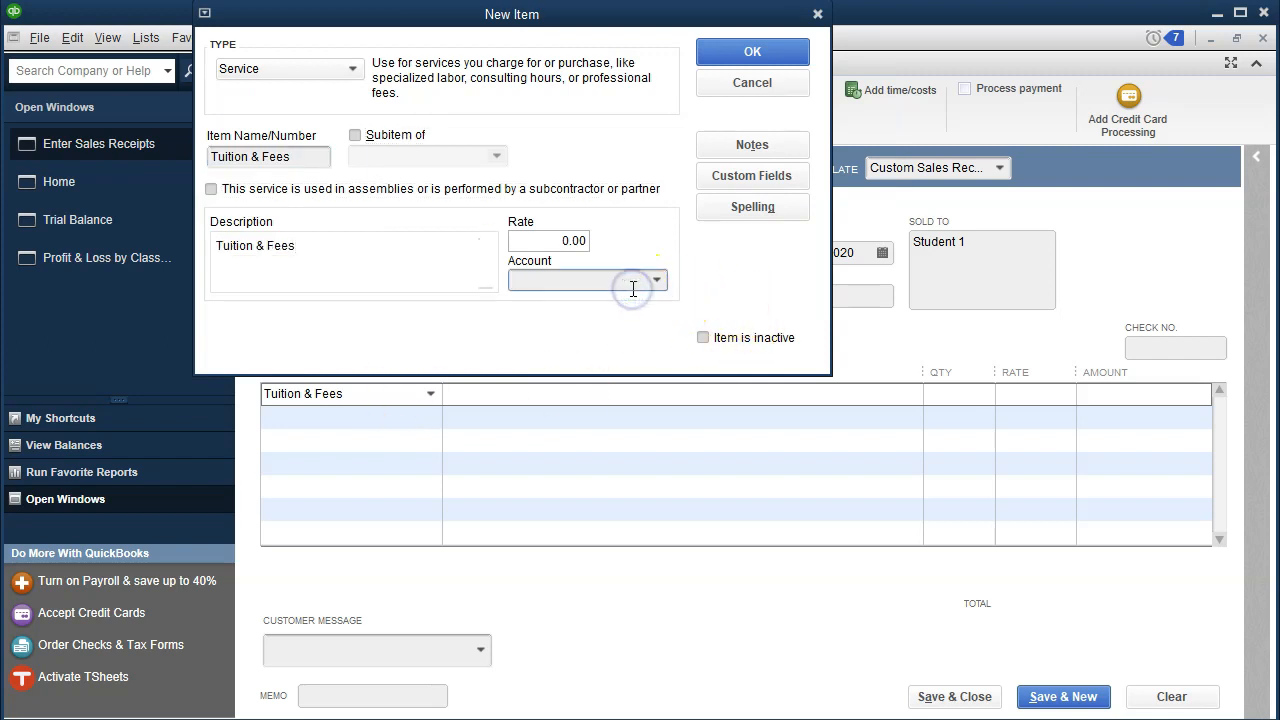
{"action": "key", "text": "ctrl+v"}
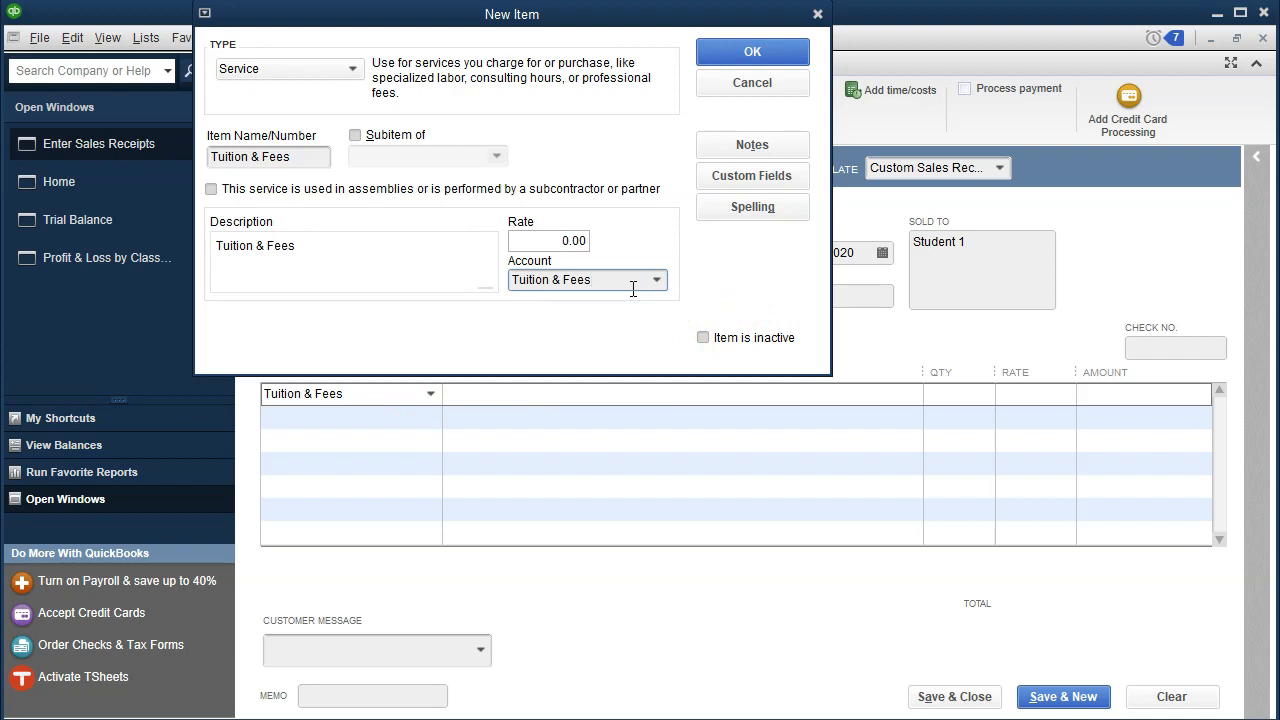
{"action": "key", "text": "Tab"}
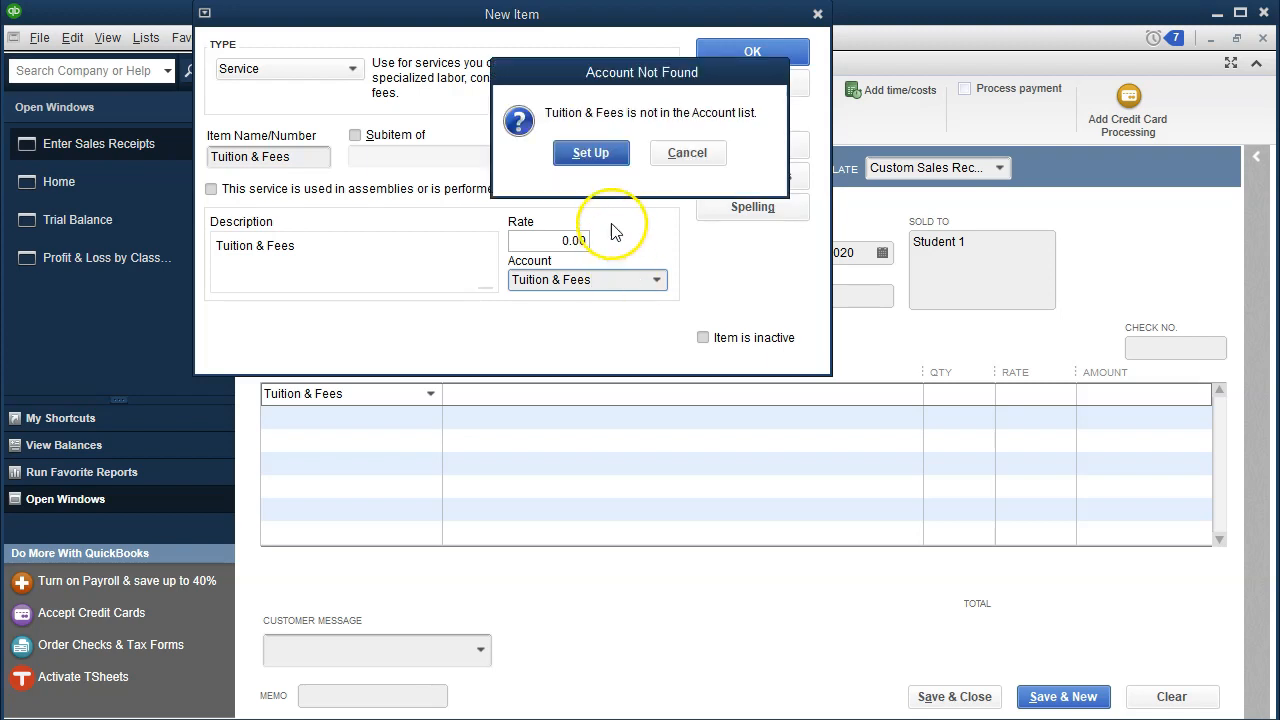
{"action": "left_click", "coordinate": [593, 157]}
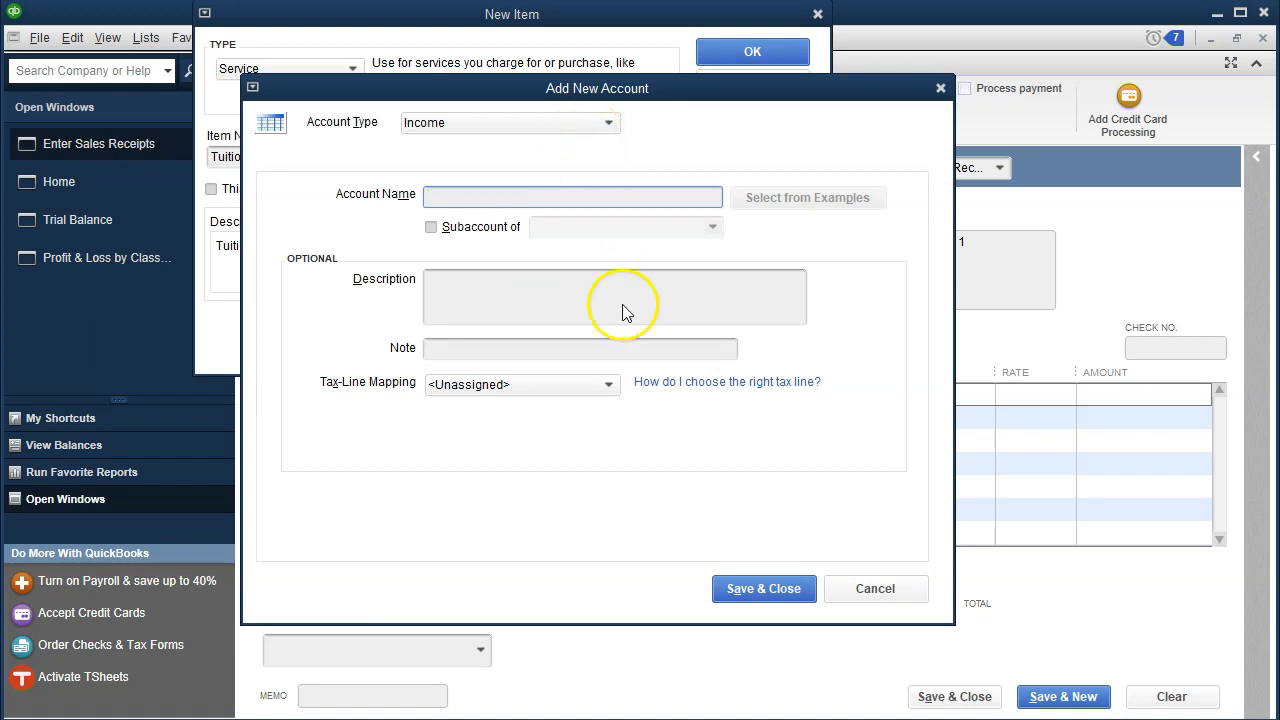
{"action": "left_click", "coordinate": [760, 588]}
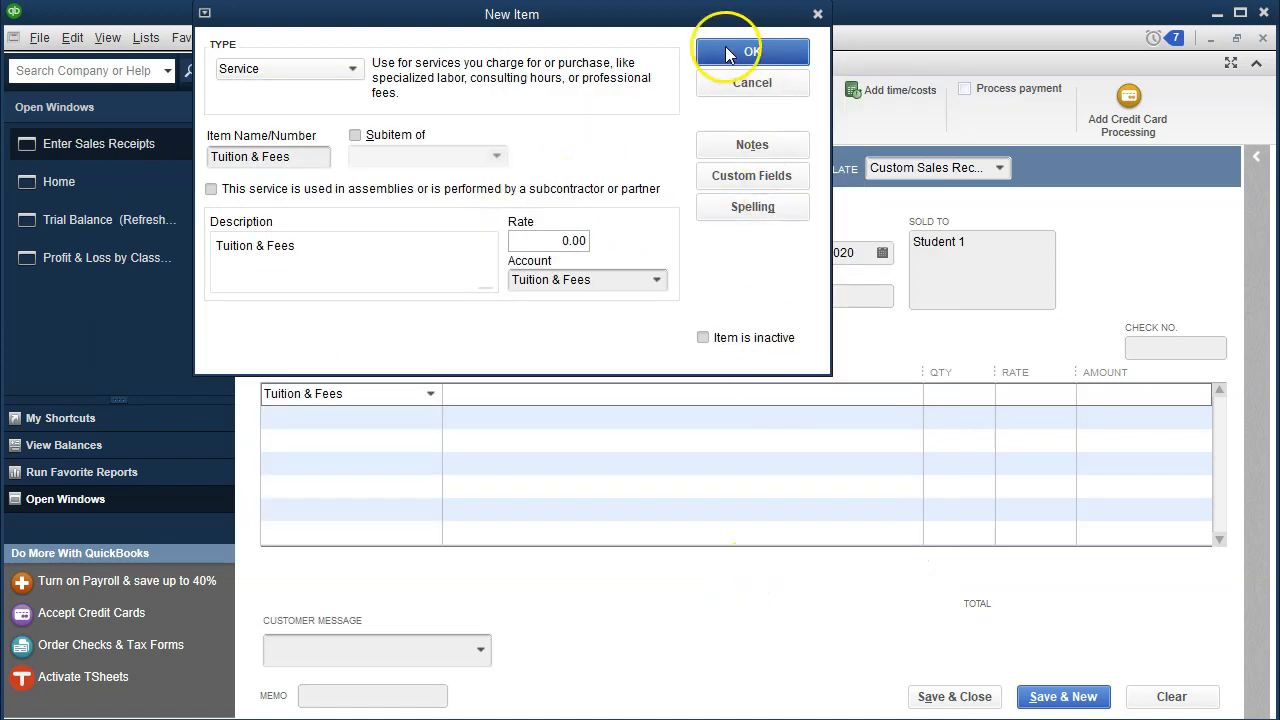
Step: Save the new Tuition & Fees service item and enter 7,084 as the receipt line's rate, checking the worksheet's tuition amount
{"action": "left_click_drag", "start_coordinate": [704, 11], "coordinate": [706, 69]}
{"action": "left_click", "coordinate": [732, 107]}
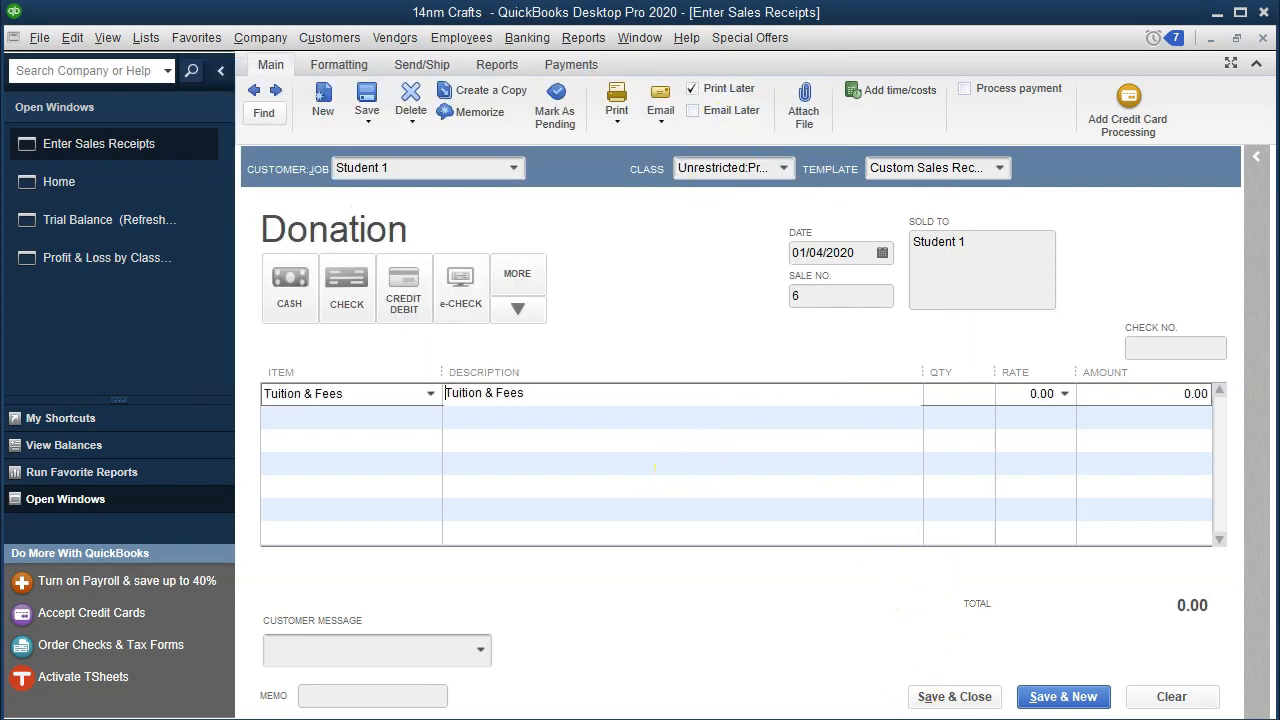
{"action": "key", "text": "alt+Tab"}
{"action": "left_click", "coordinate": [253, 547]}
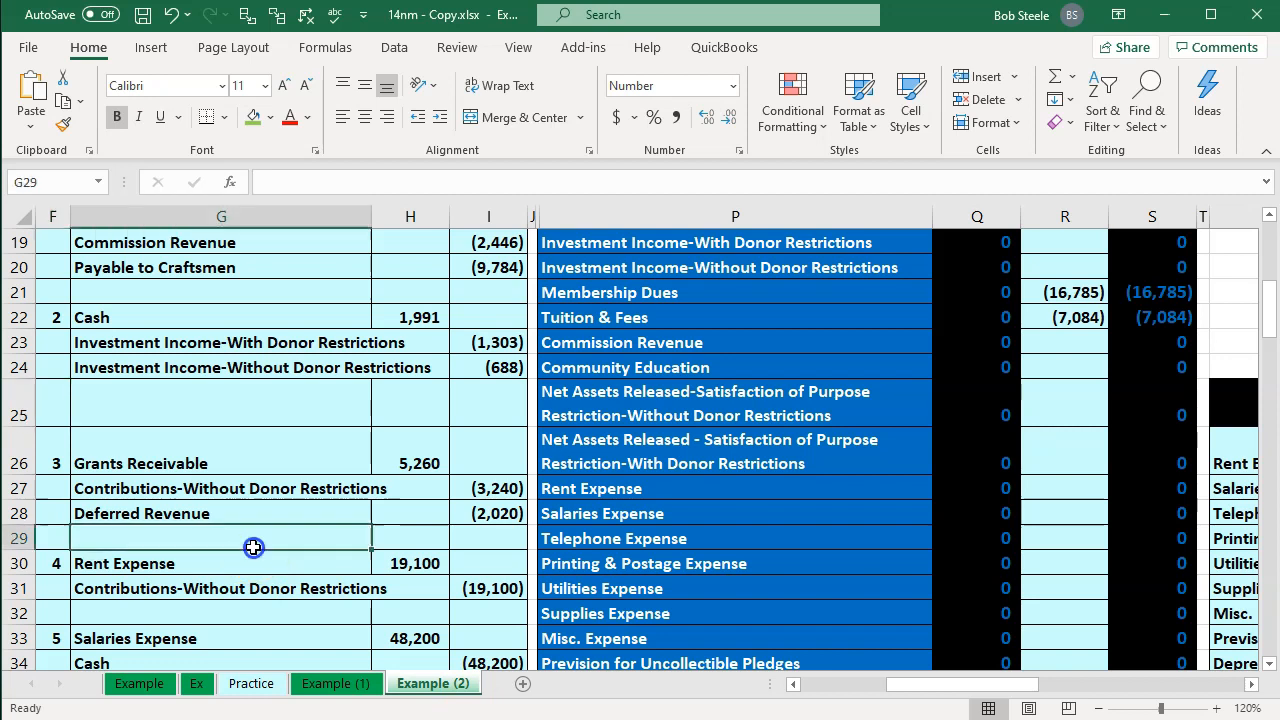
{"action": "scroll", "coordinate": [253, 547], "scroll_direction": "up", "scroll_amount": 3}
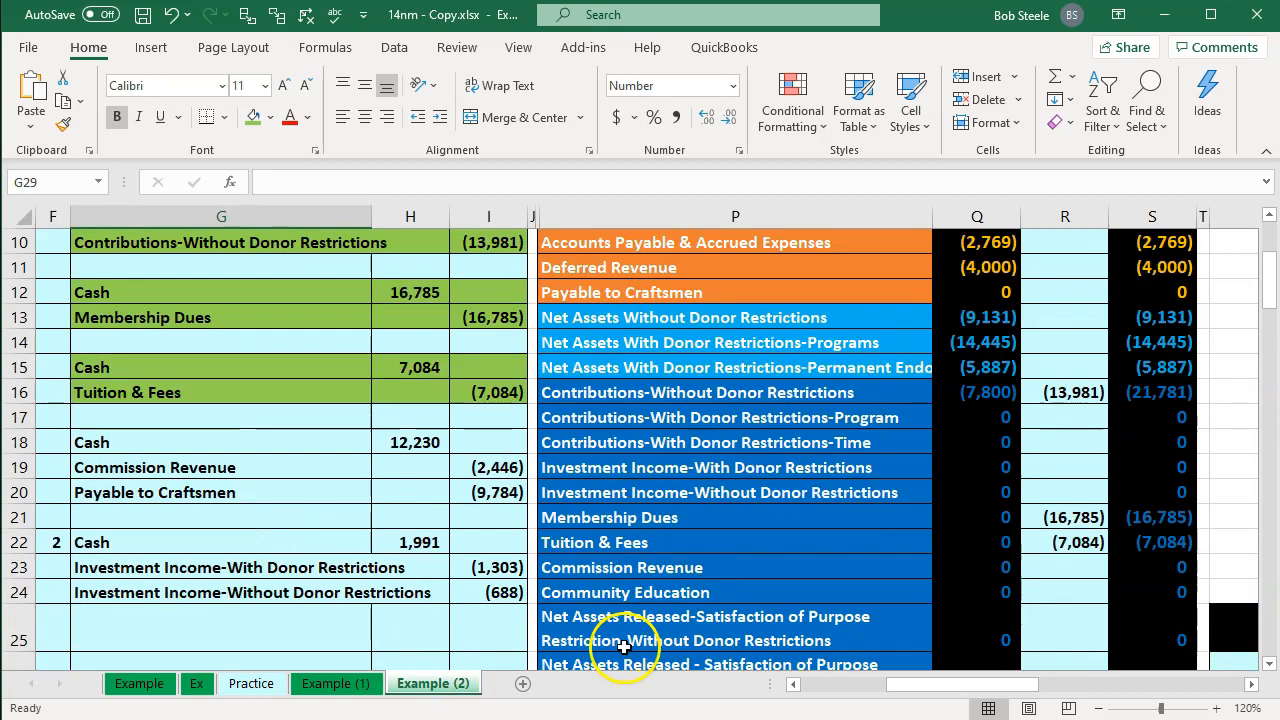
{"action": "key", "text": "alt+Tab"}
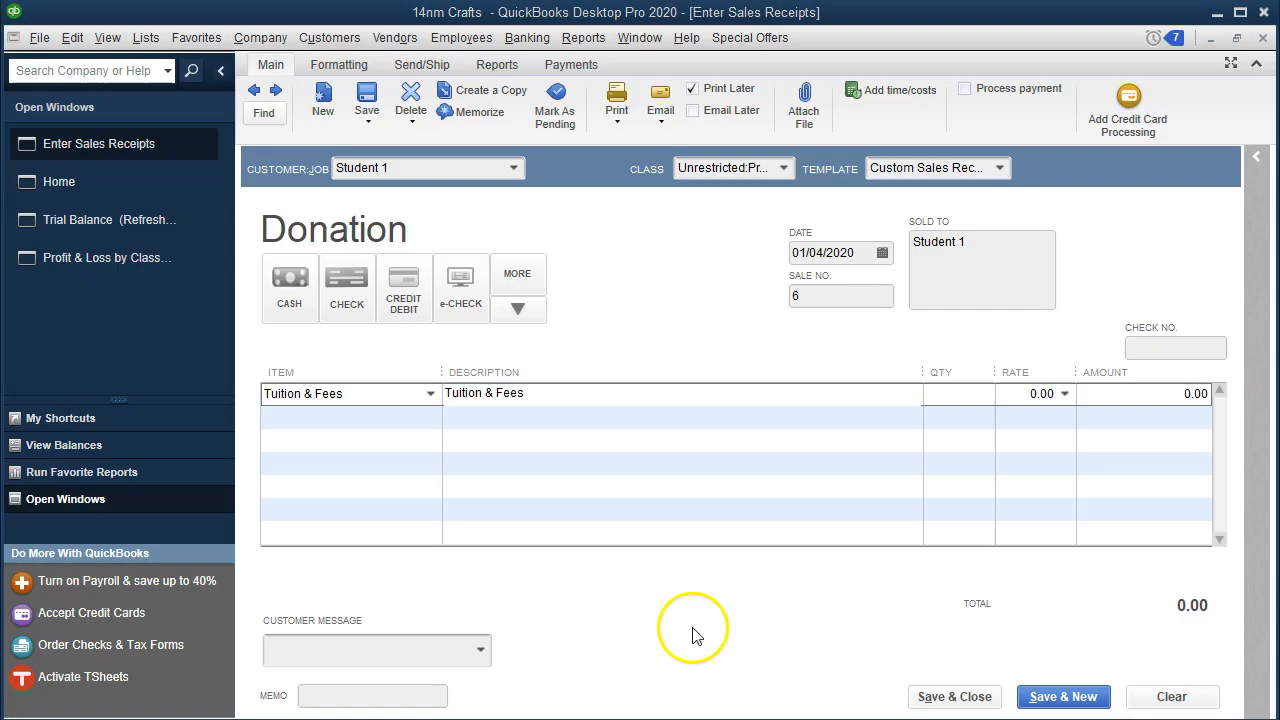
{"action": "left_click", "coordinate": [1034, 393]}
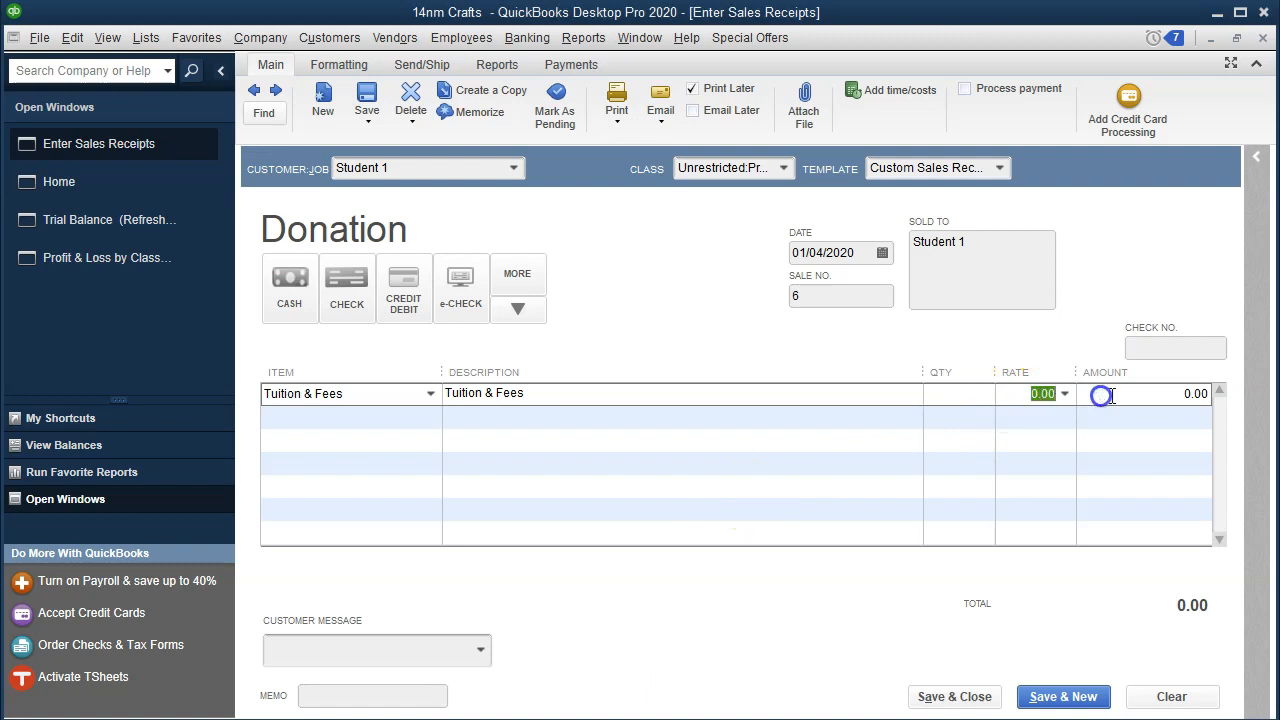
{"action": "type", "text": "7084"}
{"action": "key", "text": "Tab"}
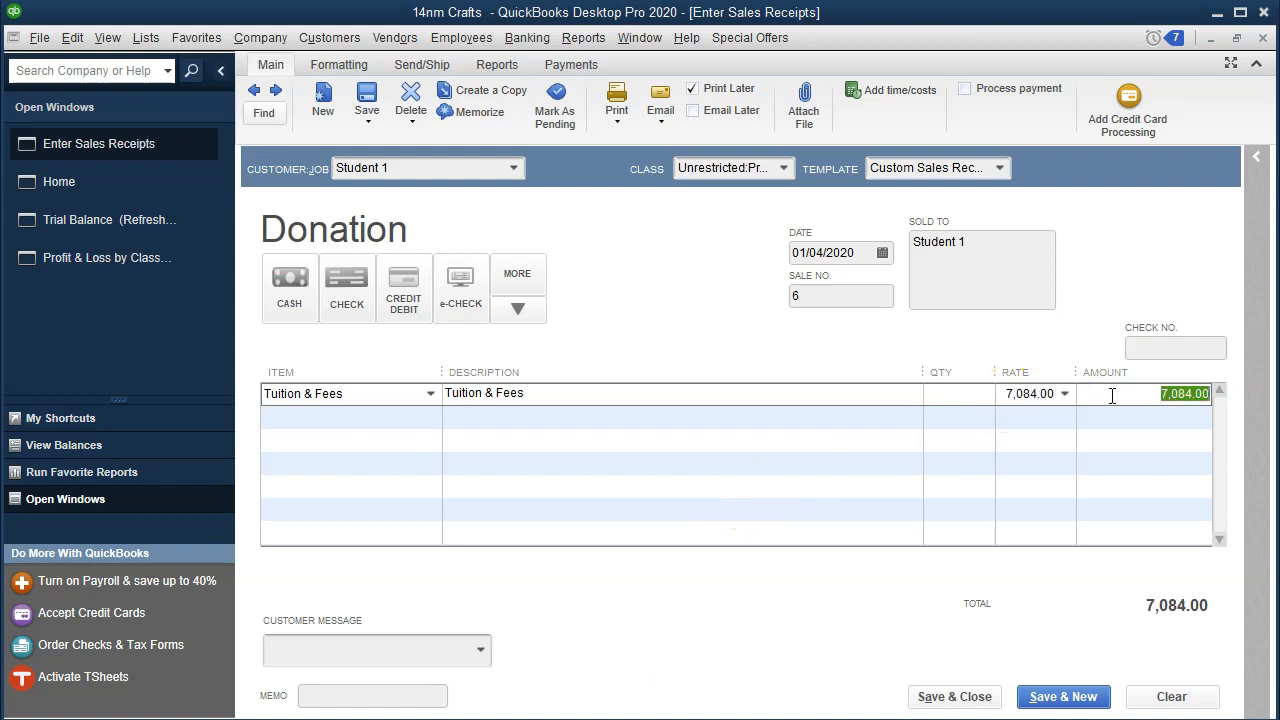
{"action": "key", "text": "Tab"}
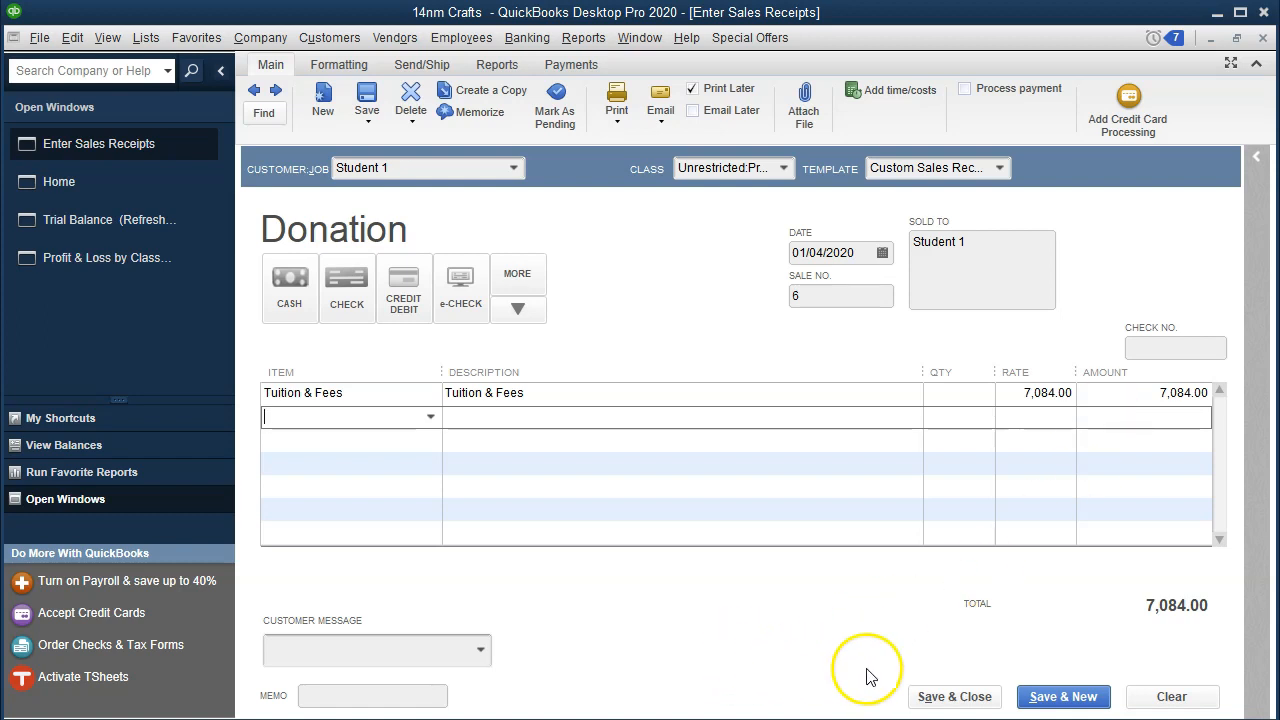
Step: Save and close the tuition sales receipt, accepting the future-date warning, and review the trial balance
{"action": "left_click", "coordinate": [928, 690]}
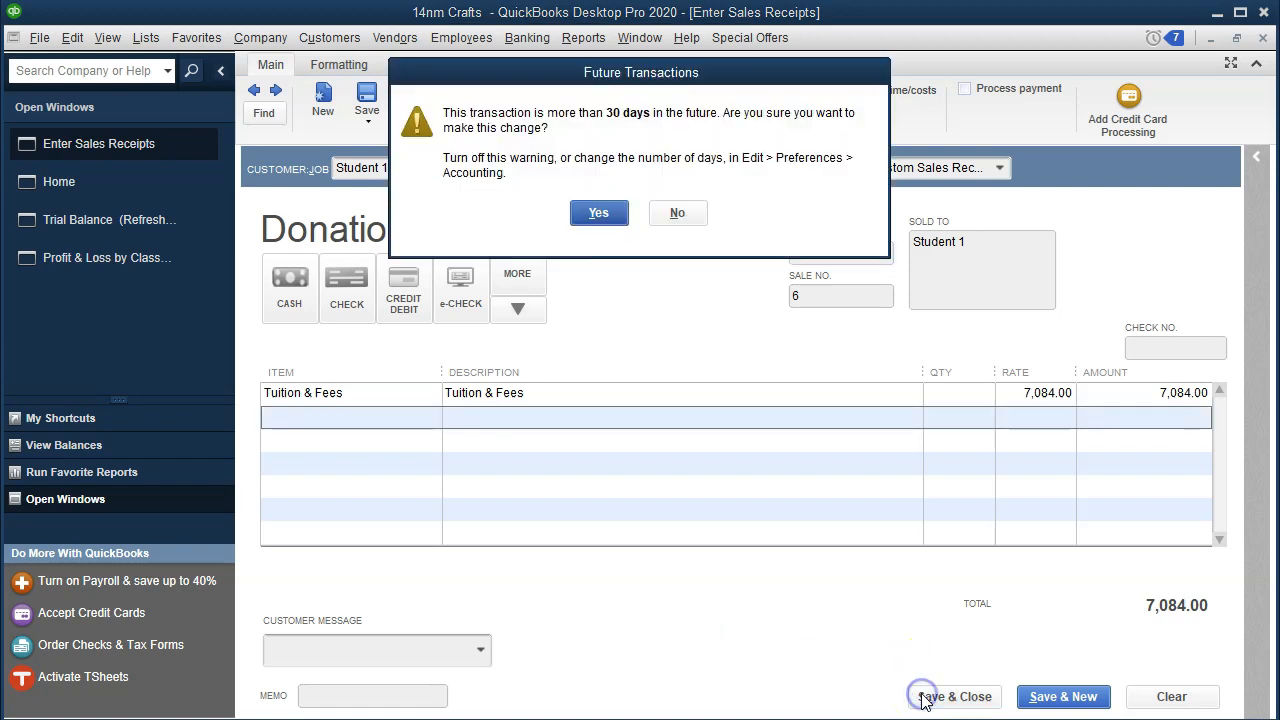
{"action": "left_click", "coordinate": [597, 214]}
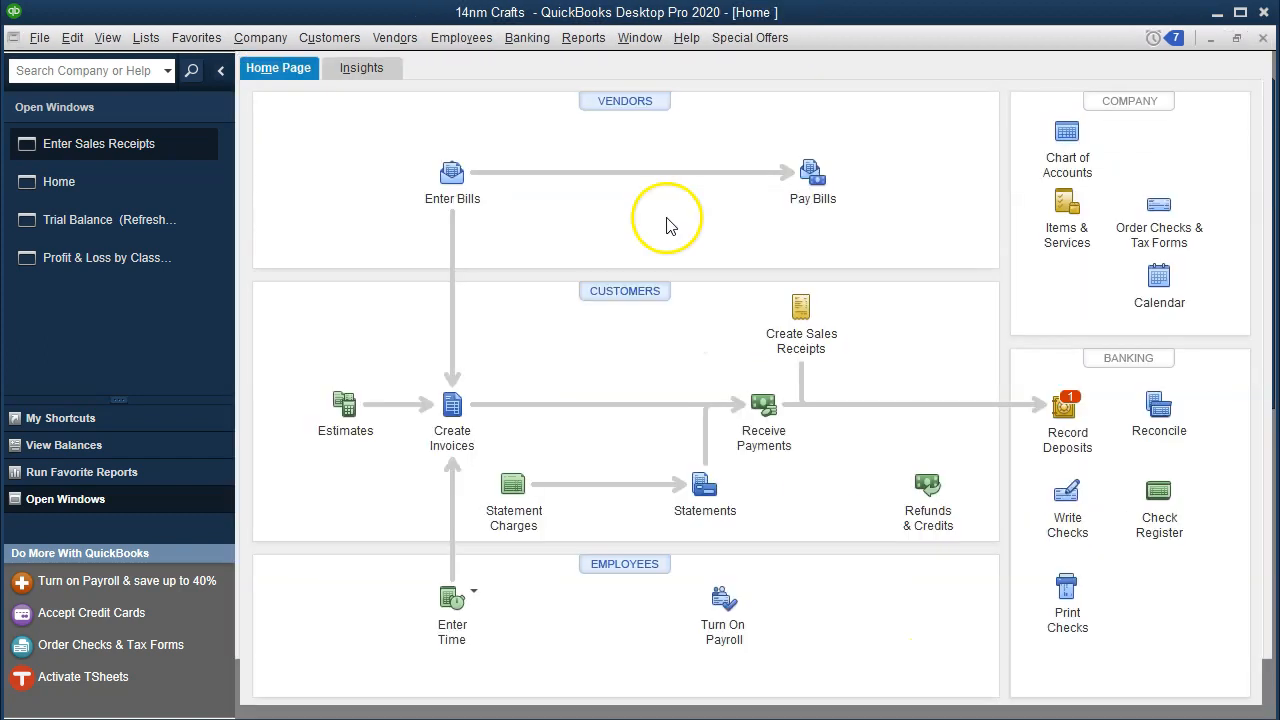
{"action": "left_click", "coordinate": [153, 184]}
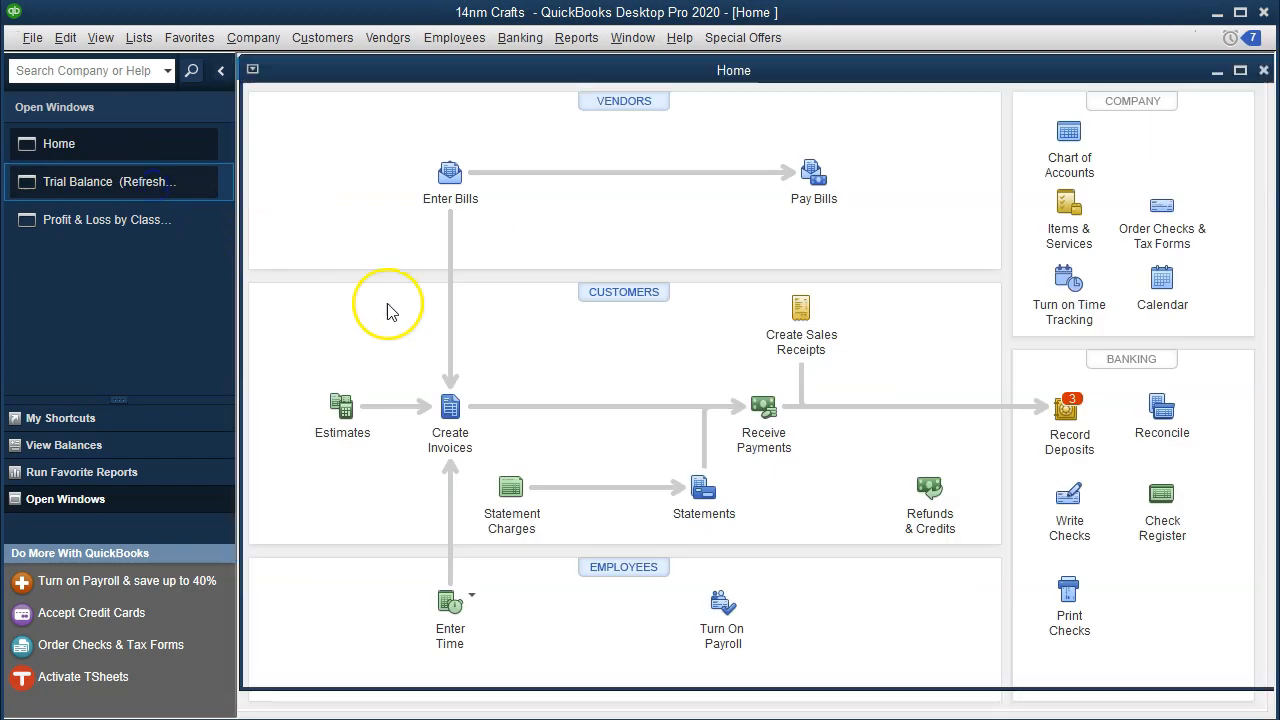
{"action": "left_click", "coordinate": [918, 690]}
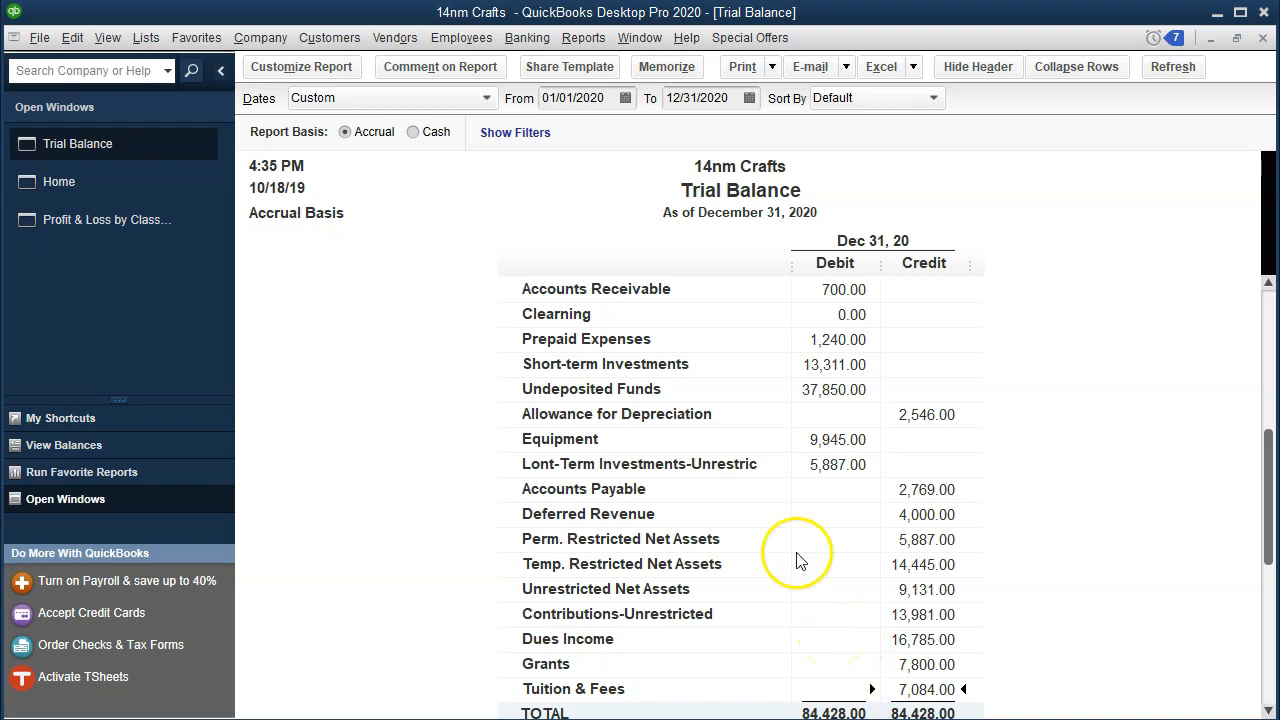
{"action": "left_click", "coordinate": [814, 388]}
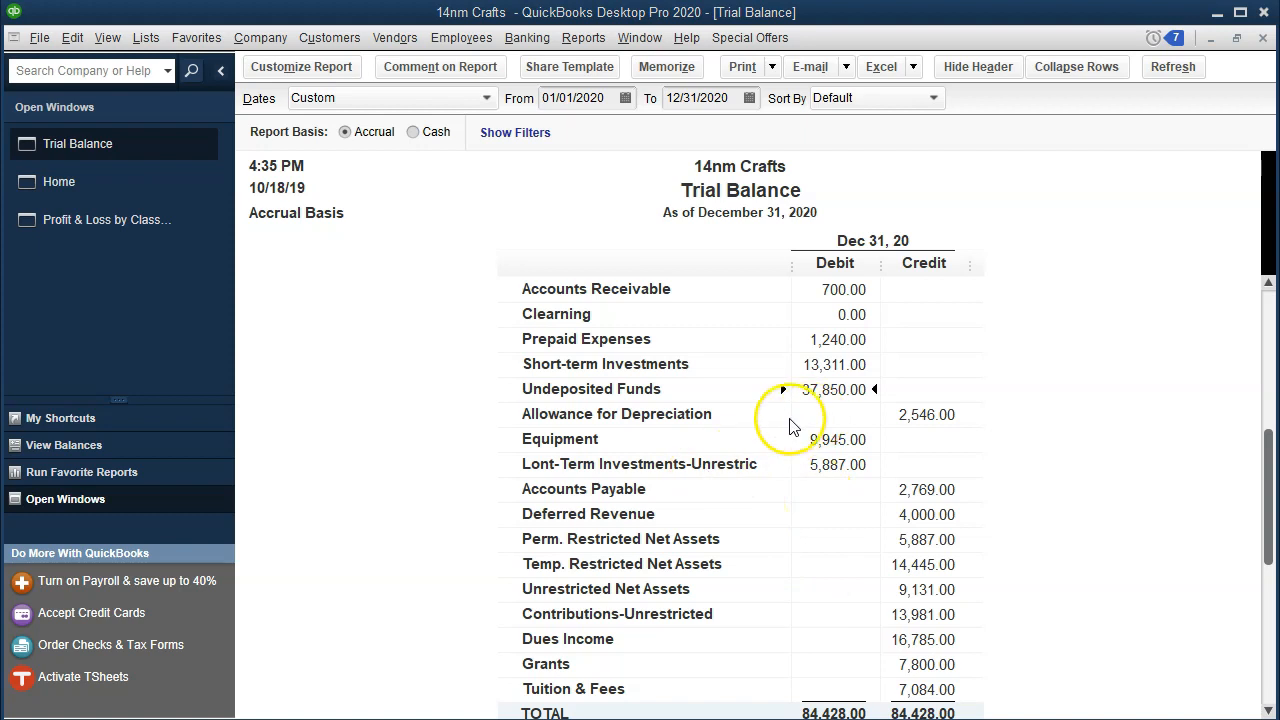
Step: Record a deposit to Checking of all three undeposited receipts, accepting the future-date warning when saving
{"action": "left_click", "coordinate": [112, 190]}
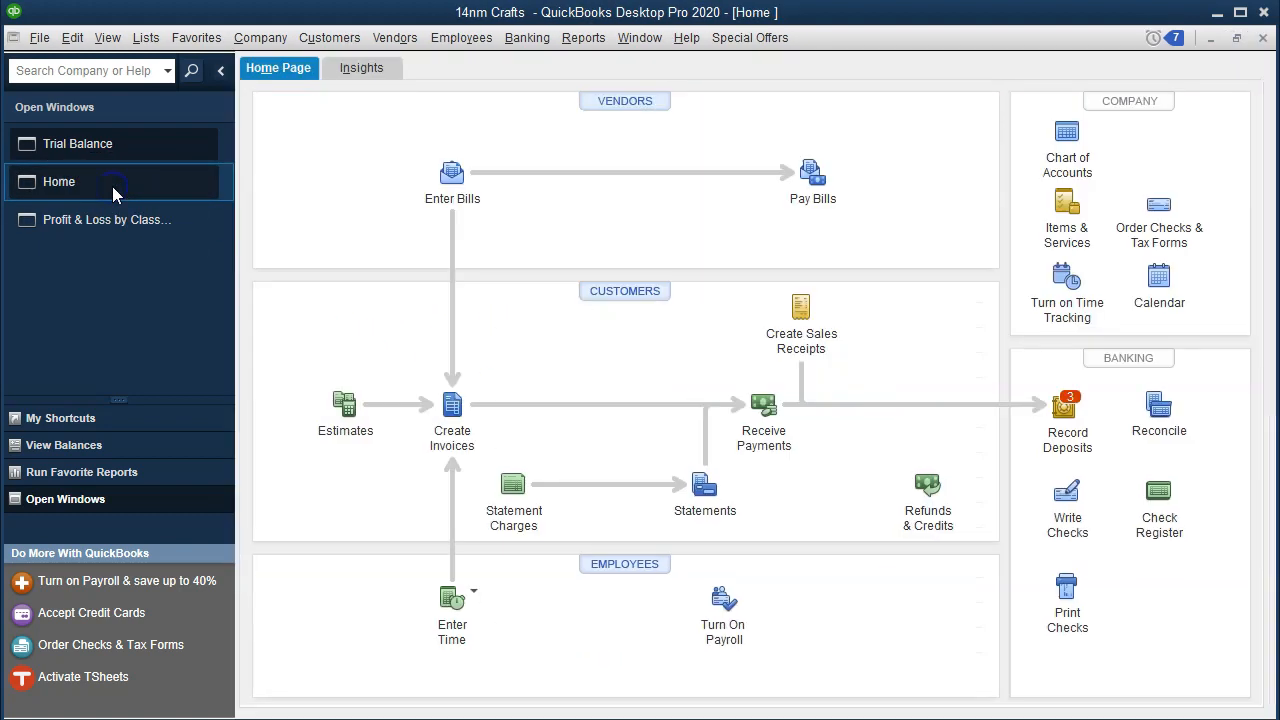
{"action": "left_click", "coordinate": [1063, 420]}
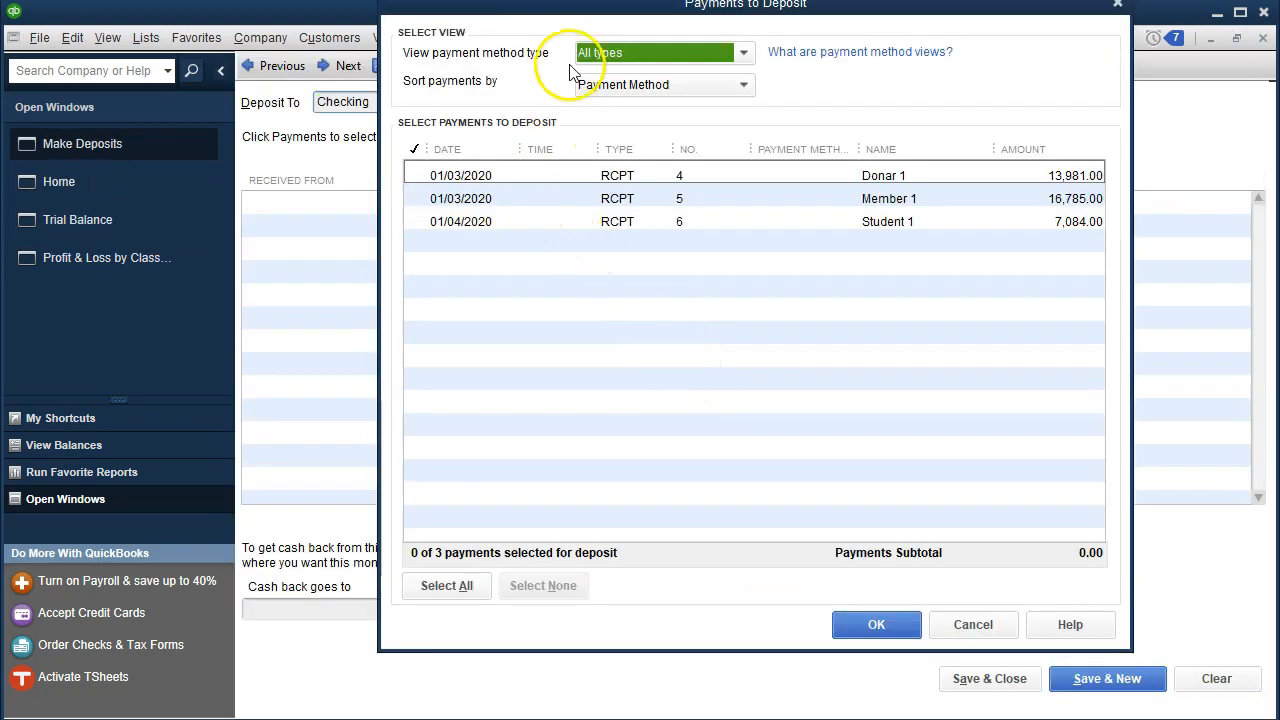
{"action": "left_click_drag", "start_coordinate": [557, 17], "coordinate": [557, 65]}
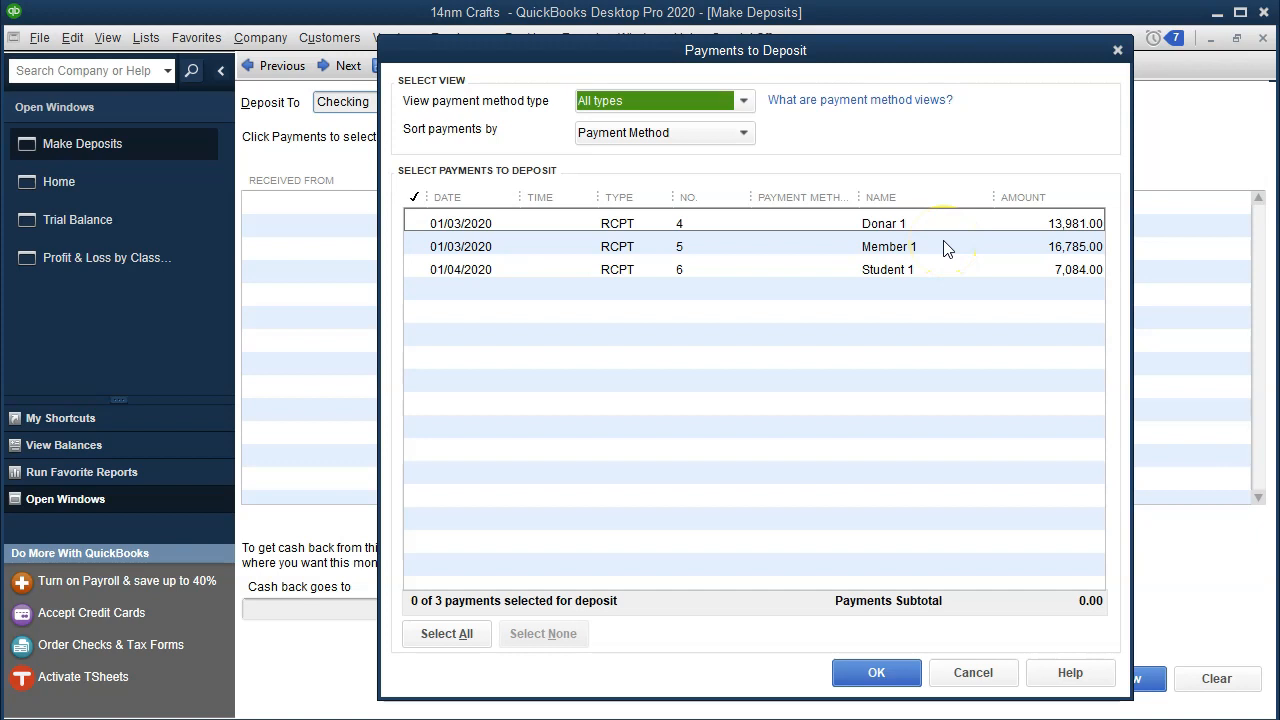
{"action": "left_click", "coordinate": [418, 223]}
{"action": "left_click", "coordinate": [420, 244]}
{"action": "left_click", "coordinate": [419, 269]}
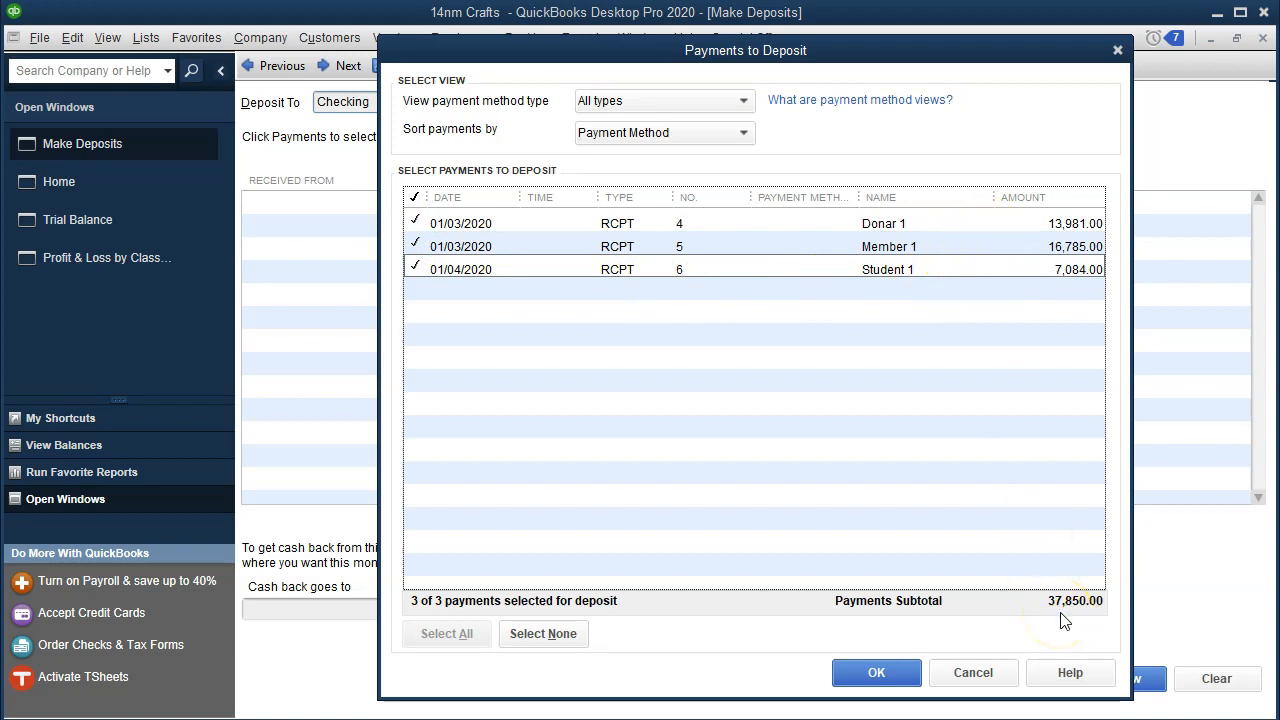
{"action": "left_click", "coordinate": [878, 672]}
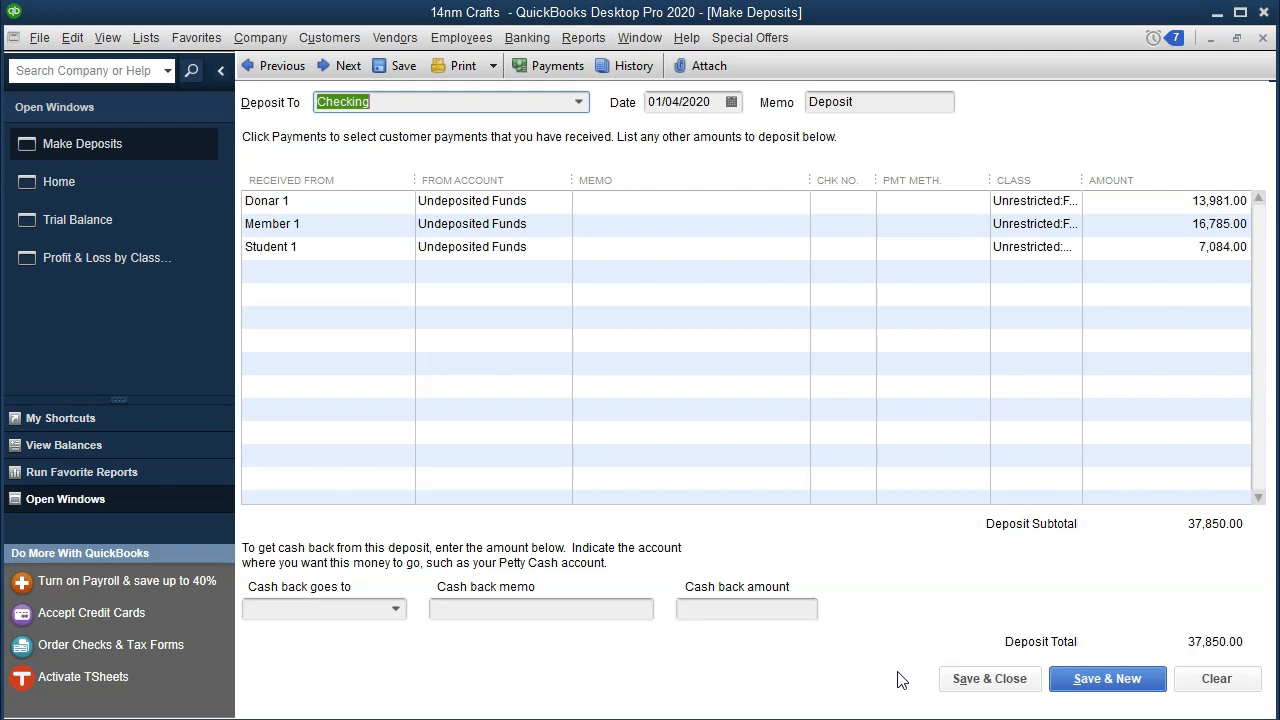
{"action": "left_click", "coordinate": [945, 685]}
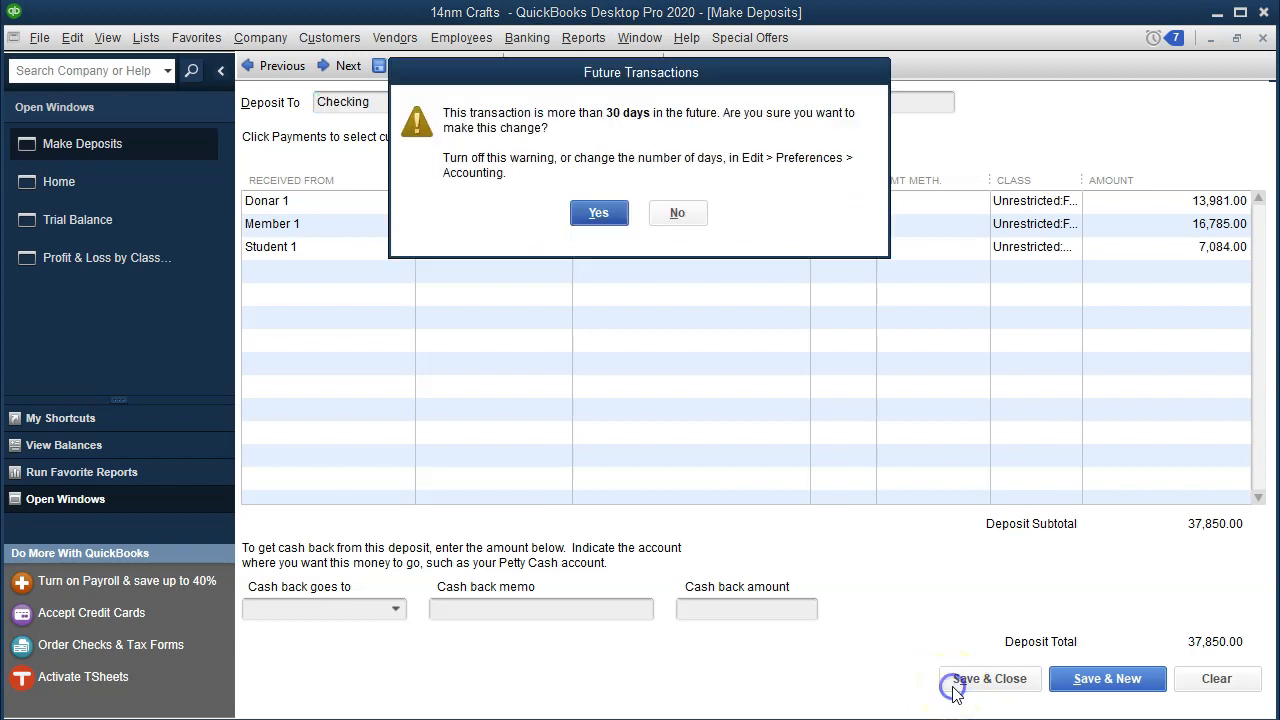
{"action": "left_click", "coordinate": [606, 211]}
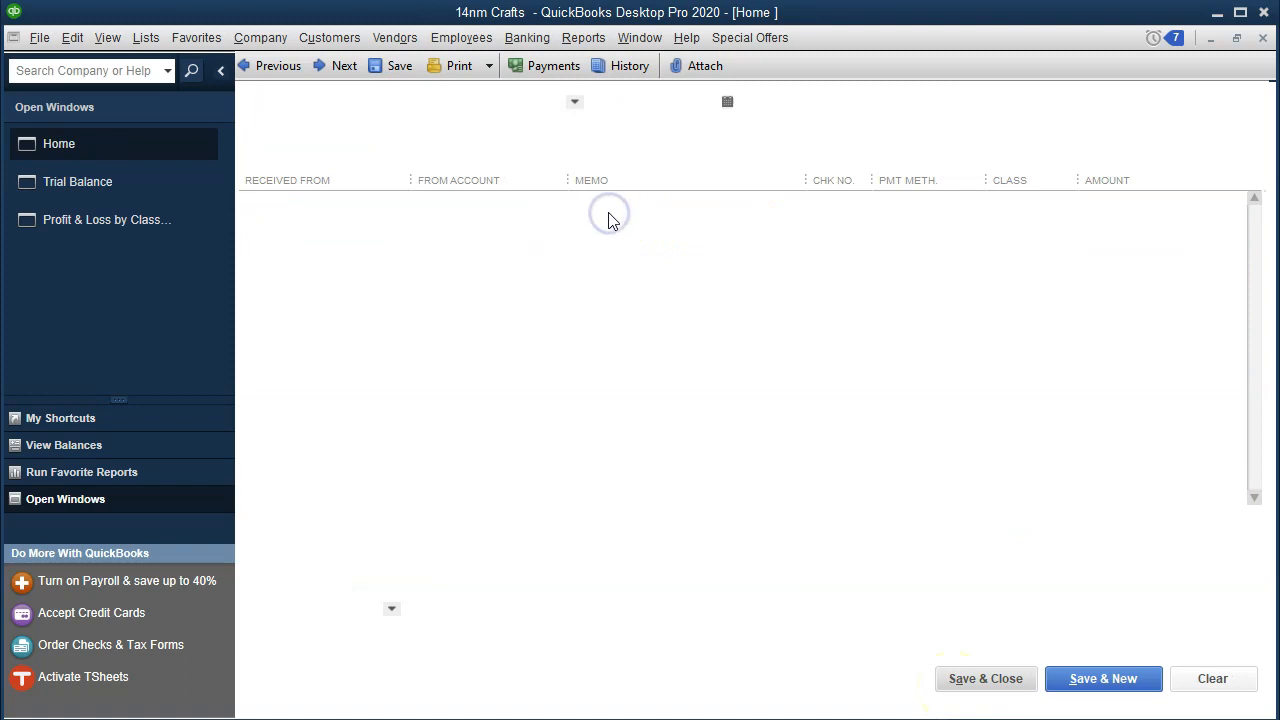
Step: Drill into the trial balance's Checking and Undeposited Funds balances to inspect their deposit transactions
{"action": "left_click", "coordinate": [145, 190]}
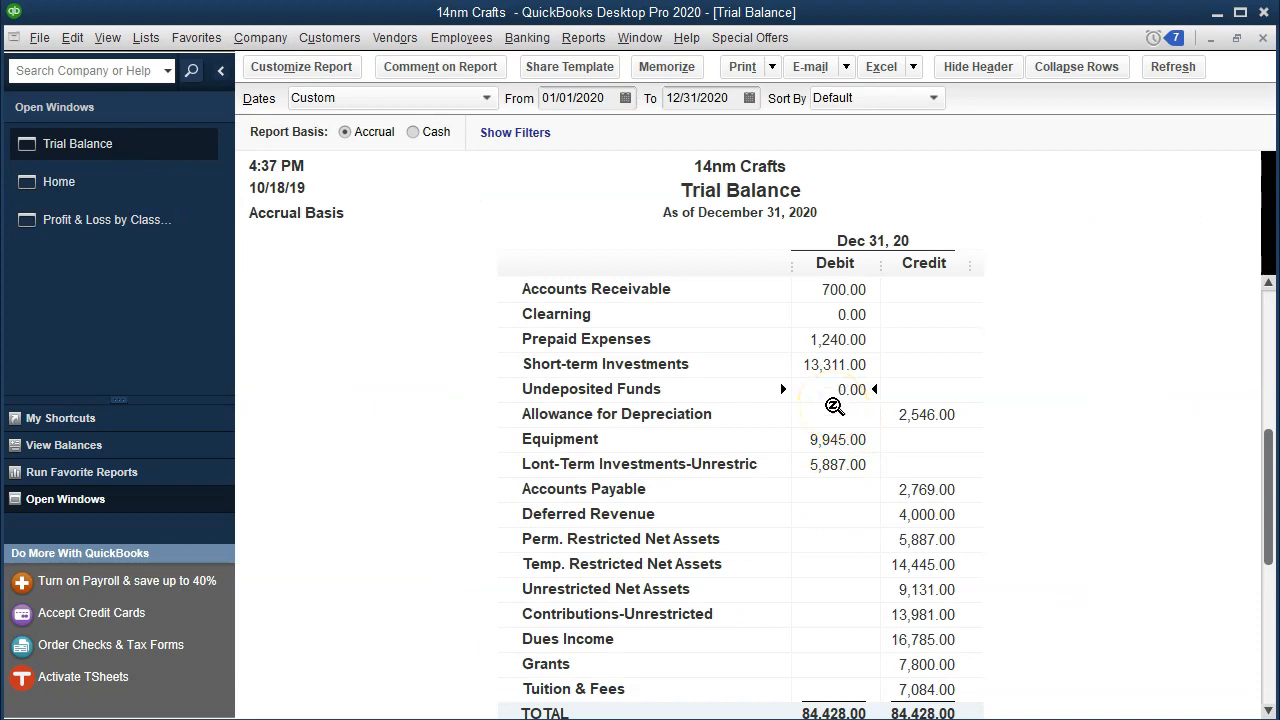
{"action": "scroll", "coordinate": [834, 404], "scroll_direction": "up", "scroll_amount": 1}
{"action": "double_click", "coordinate": [828, 292]}
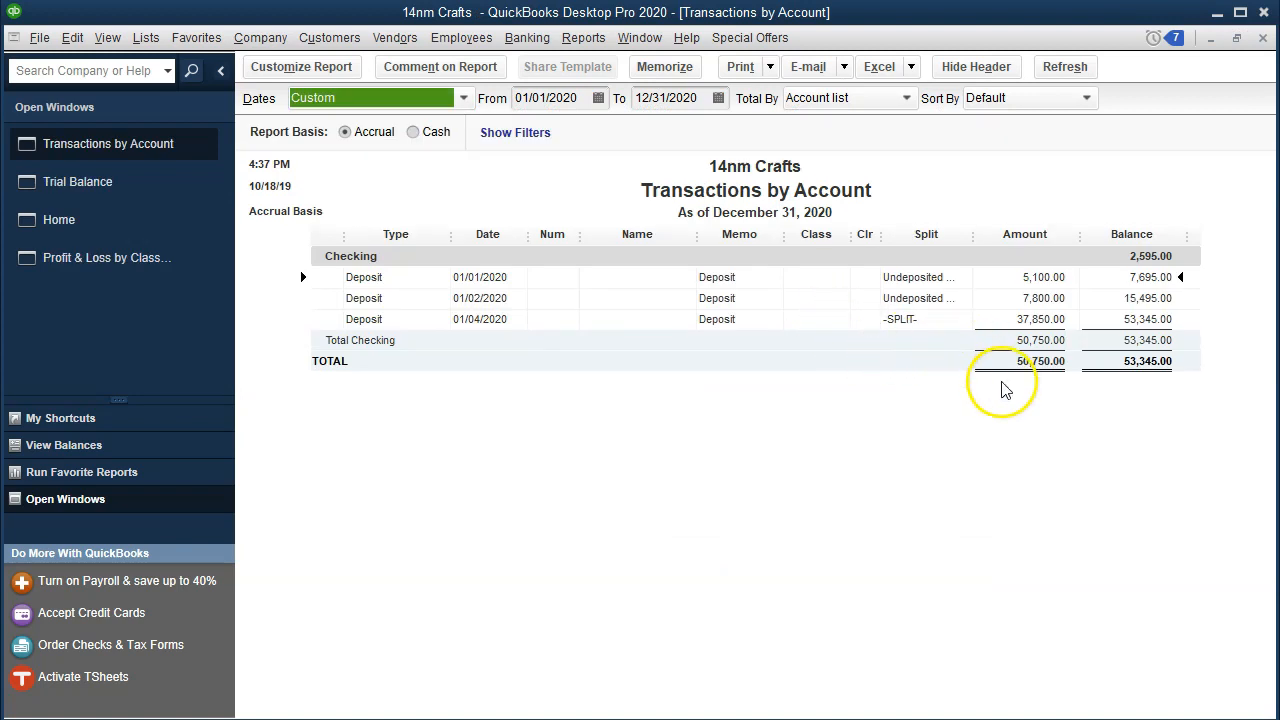
{"action": "left_click", "coordinate": [1033, 319]}
{"action": "double_click", "coordinate": [1033, 319]}
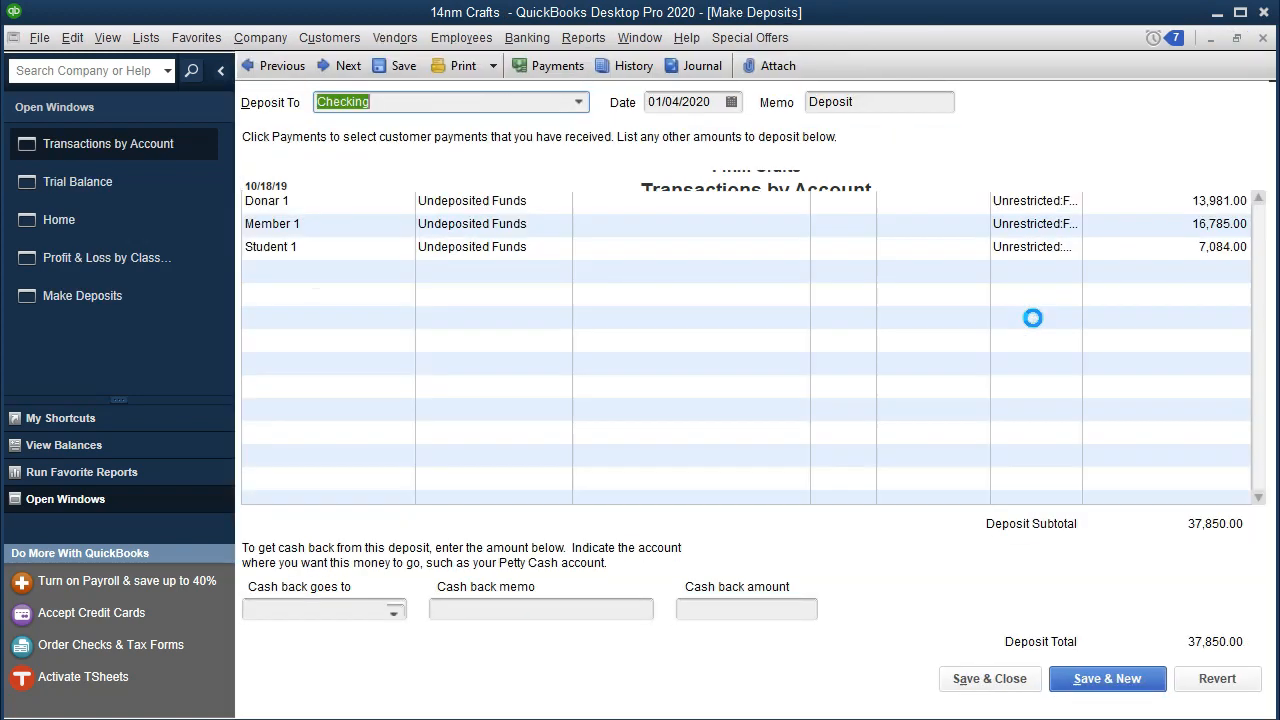
{"action": "left_click", "coordinate": [1263, 38]}
{"action": "left_click", "coordinate": [1263, 38]}
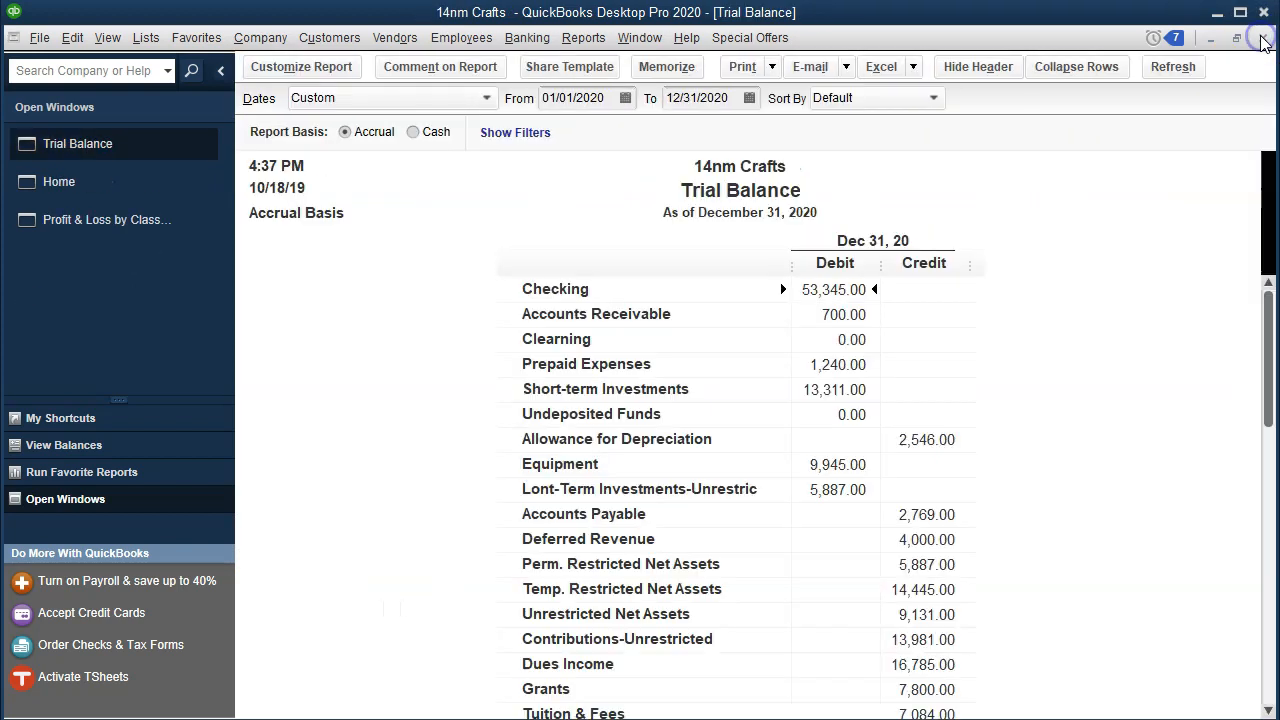
{"action": "left_click", "coordinate": [845, 418]}
{"action": "double_click", "coordinate": [845, 418]}
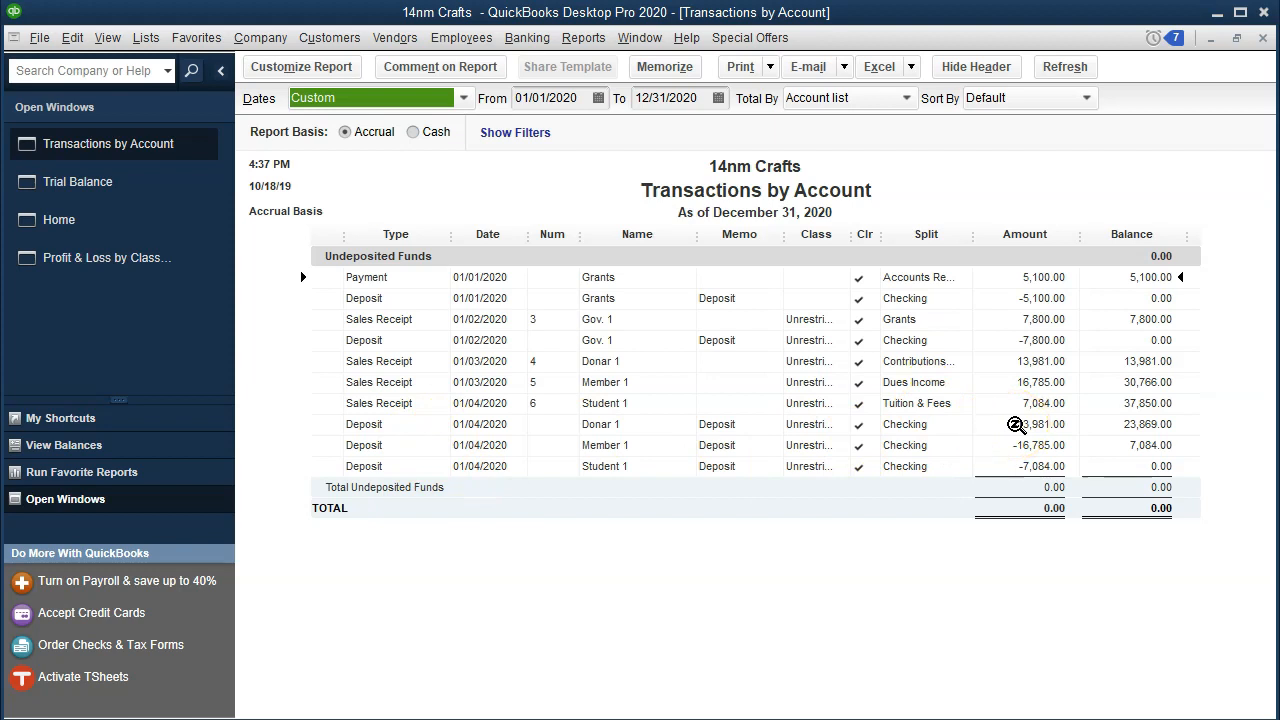
{"action": "left_click", "coordinate": [1053, 366]}
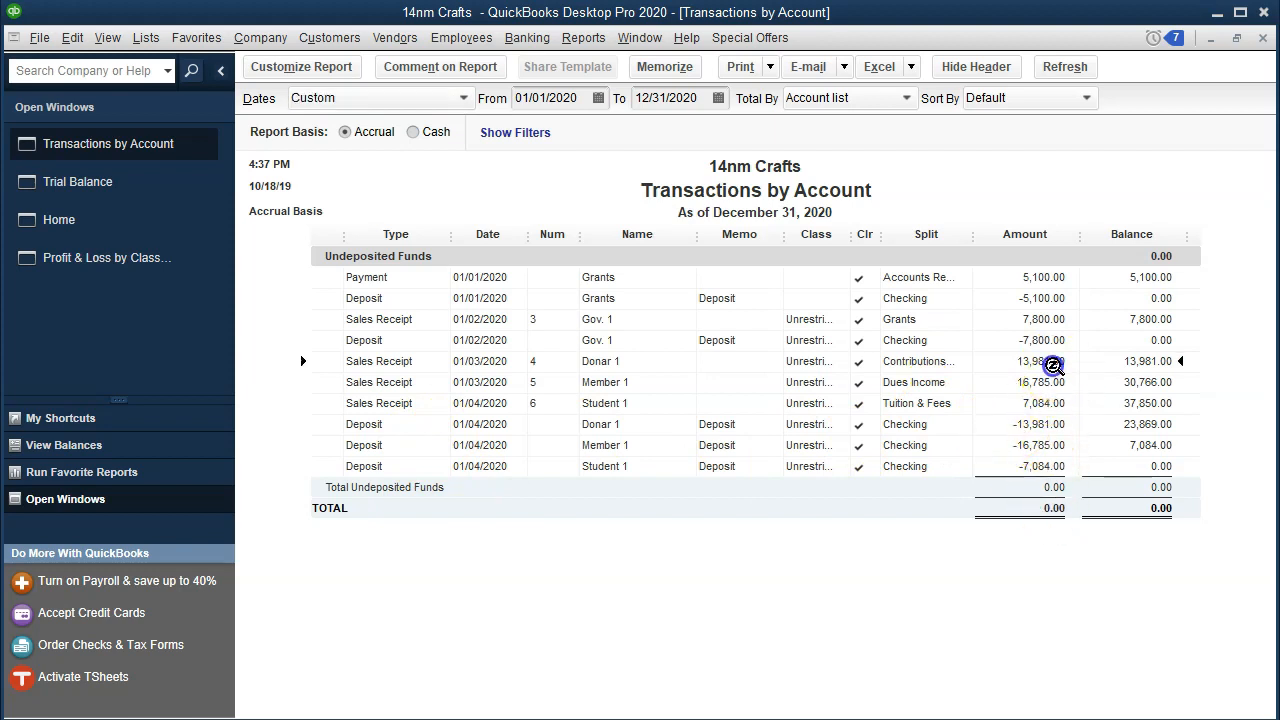
{"action": "left_click", "coordinate": [1048, 425]}
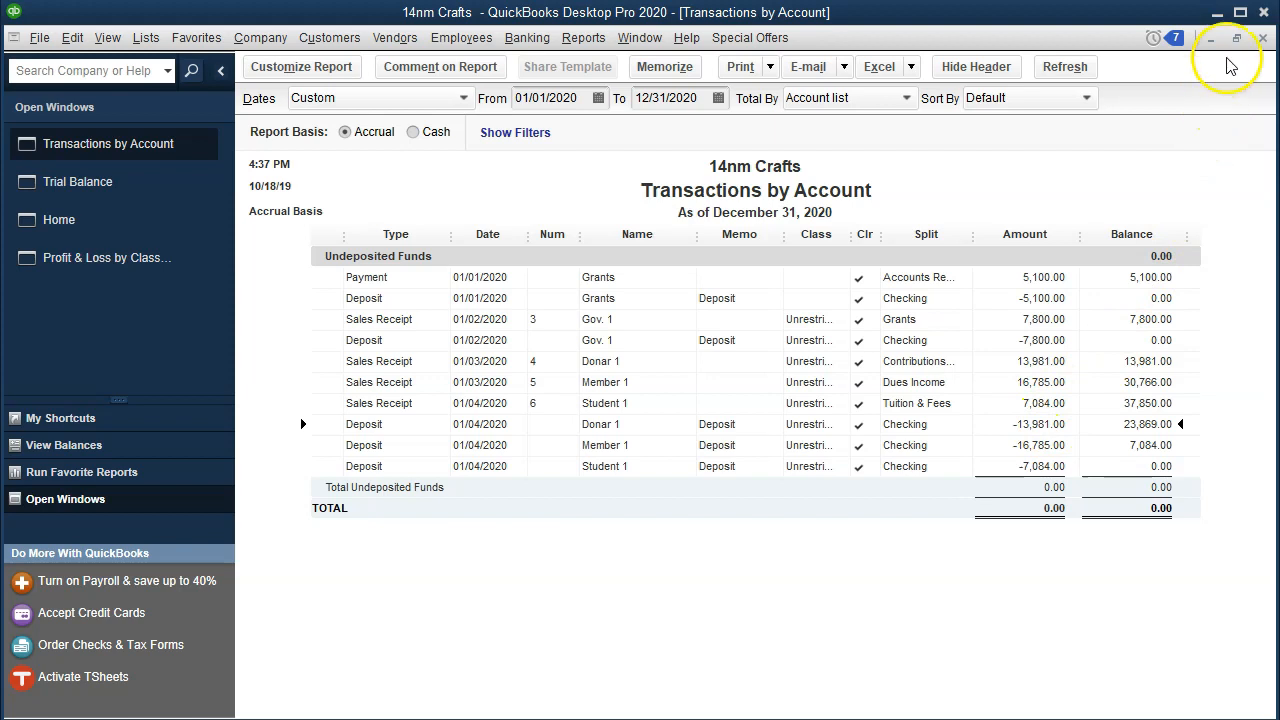
{"action": "left_click", "coordinate": [1262, 38]}
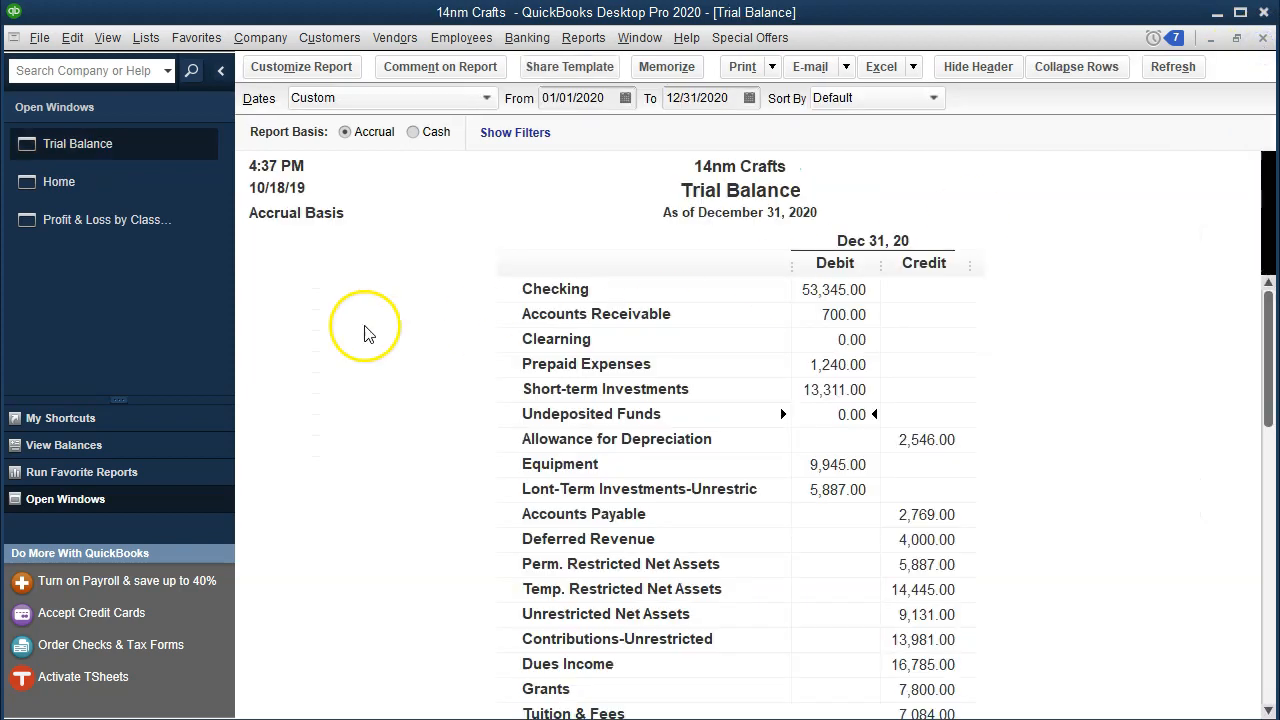
Step: Review the Profit & Loss by Class report, collapsing and re-expanding the class columns
{"action": "left_click", "coordinate": [109, 230]}
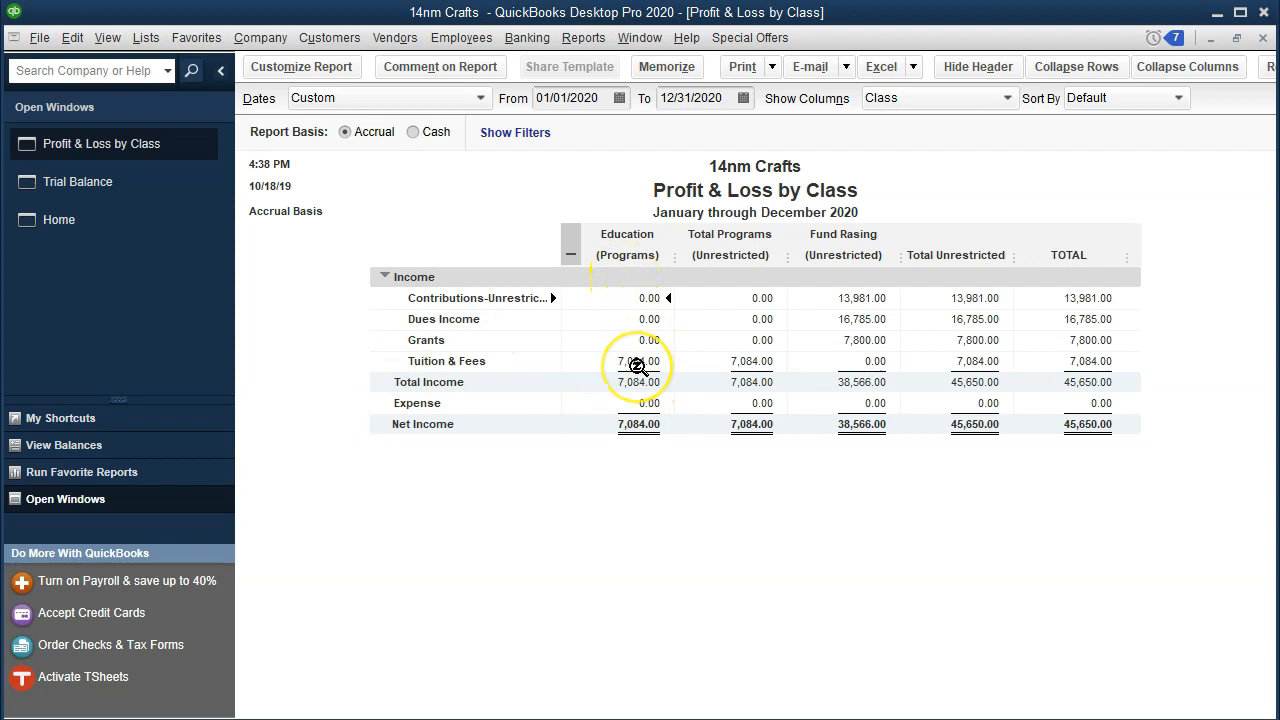
{"action": "left_click", "coordinate": [572, 251]}
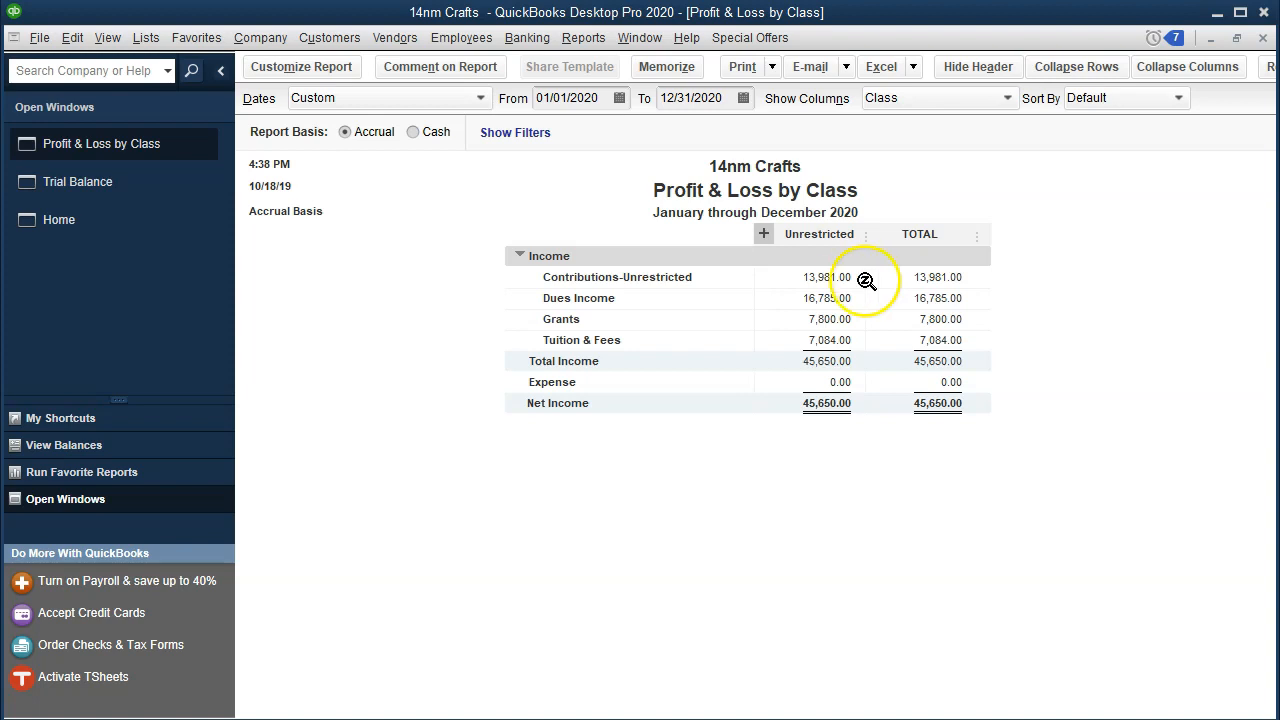
{"action": "left_click", "coordinate": [762, 234]}
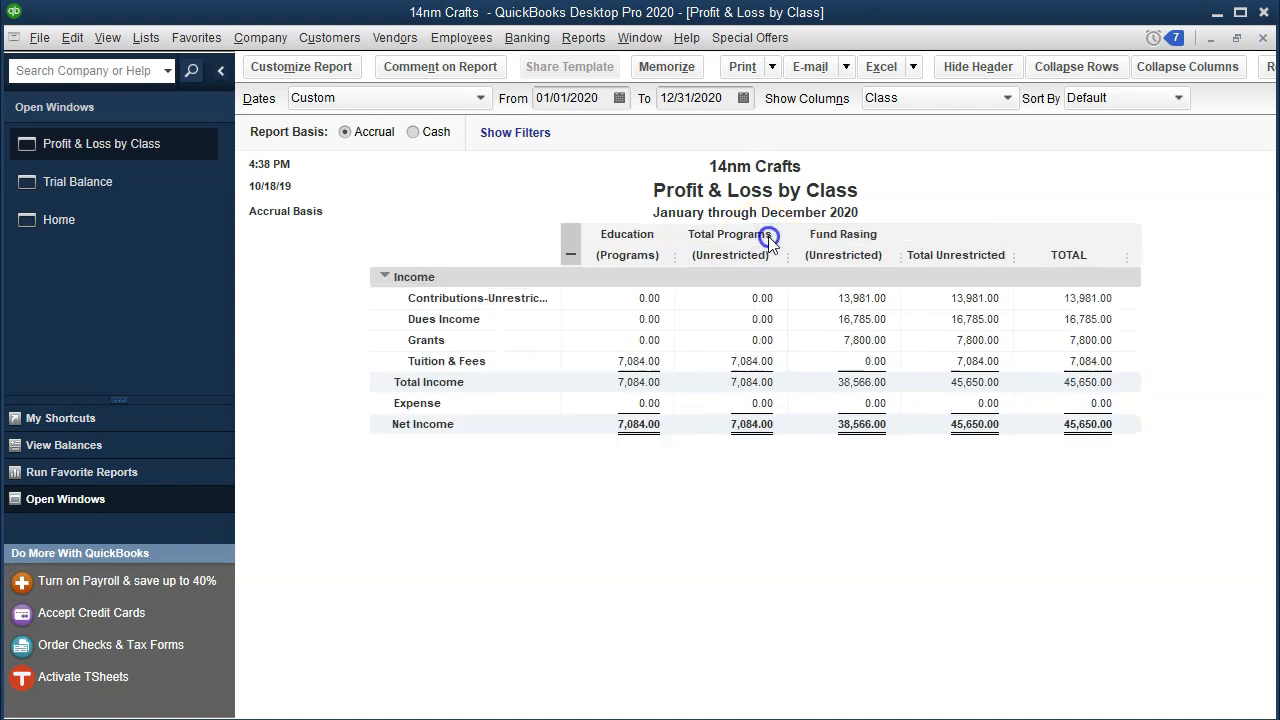